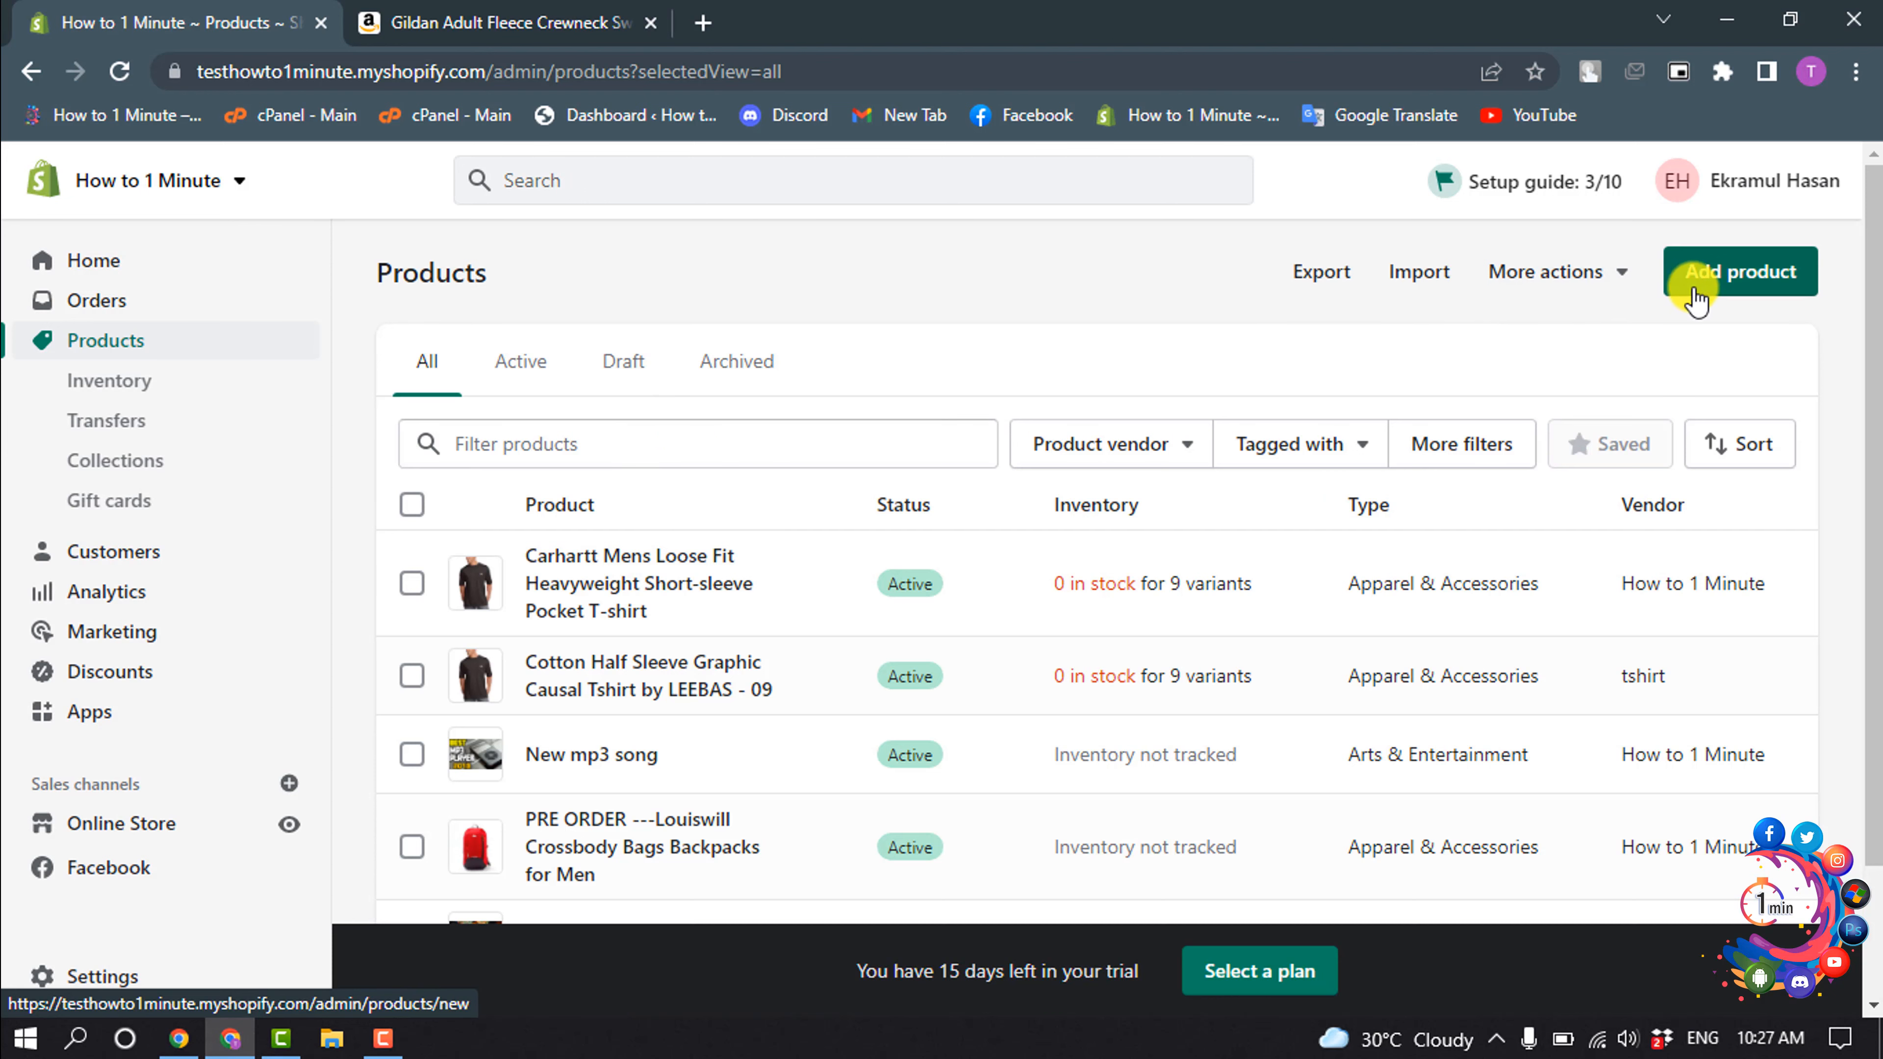
- Start a new product titled "Gildan Adult Fleece Crewneck Sweatshirt, Style G18000" and paste in its copied description
left_click(1702, 272)
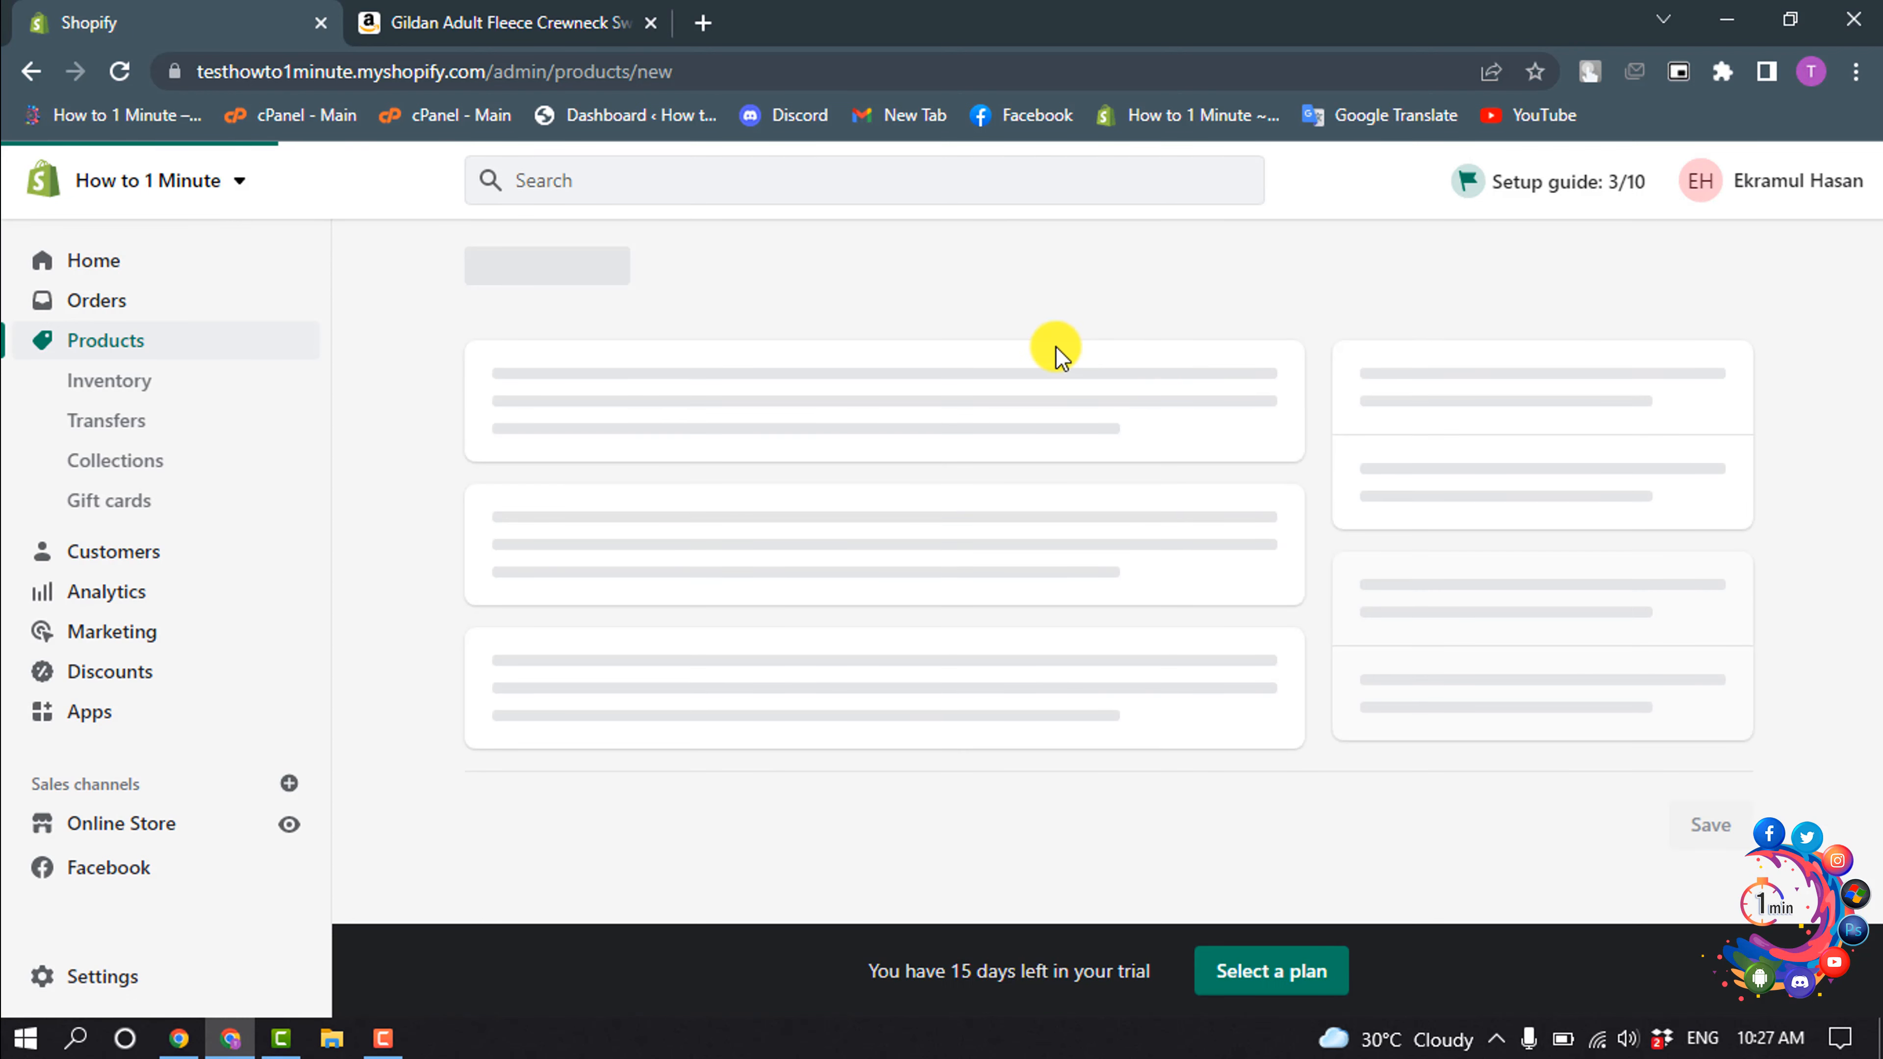
left_click(736, 408)
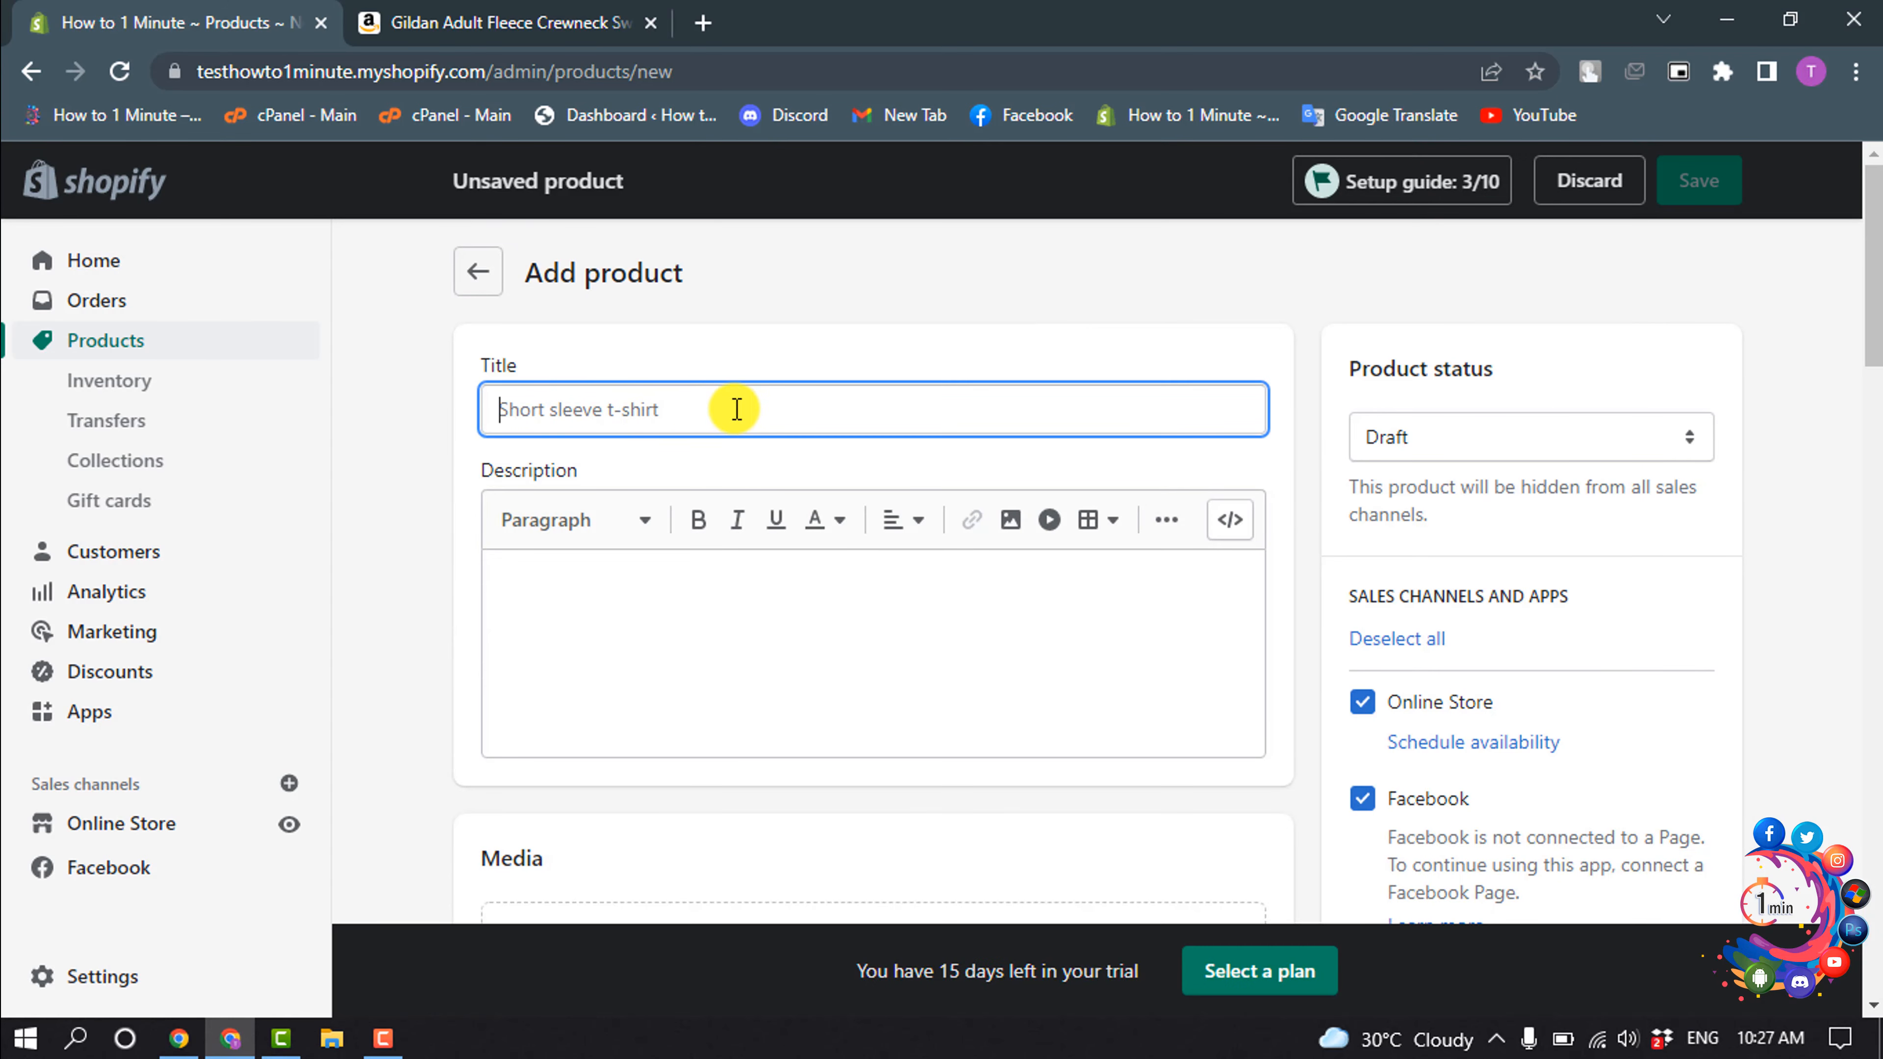
type("Gildan Adult Fleece Crewneck Sweatshirt, Style G18000")
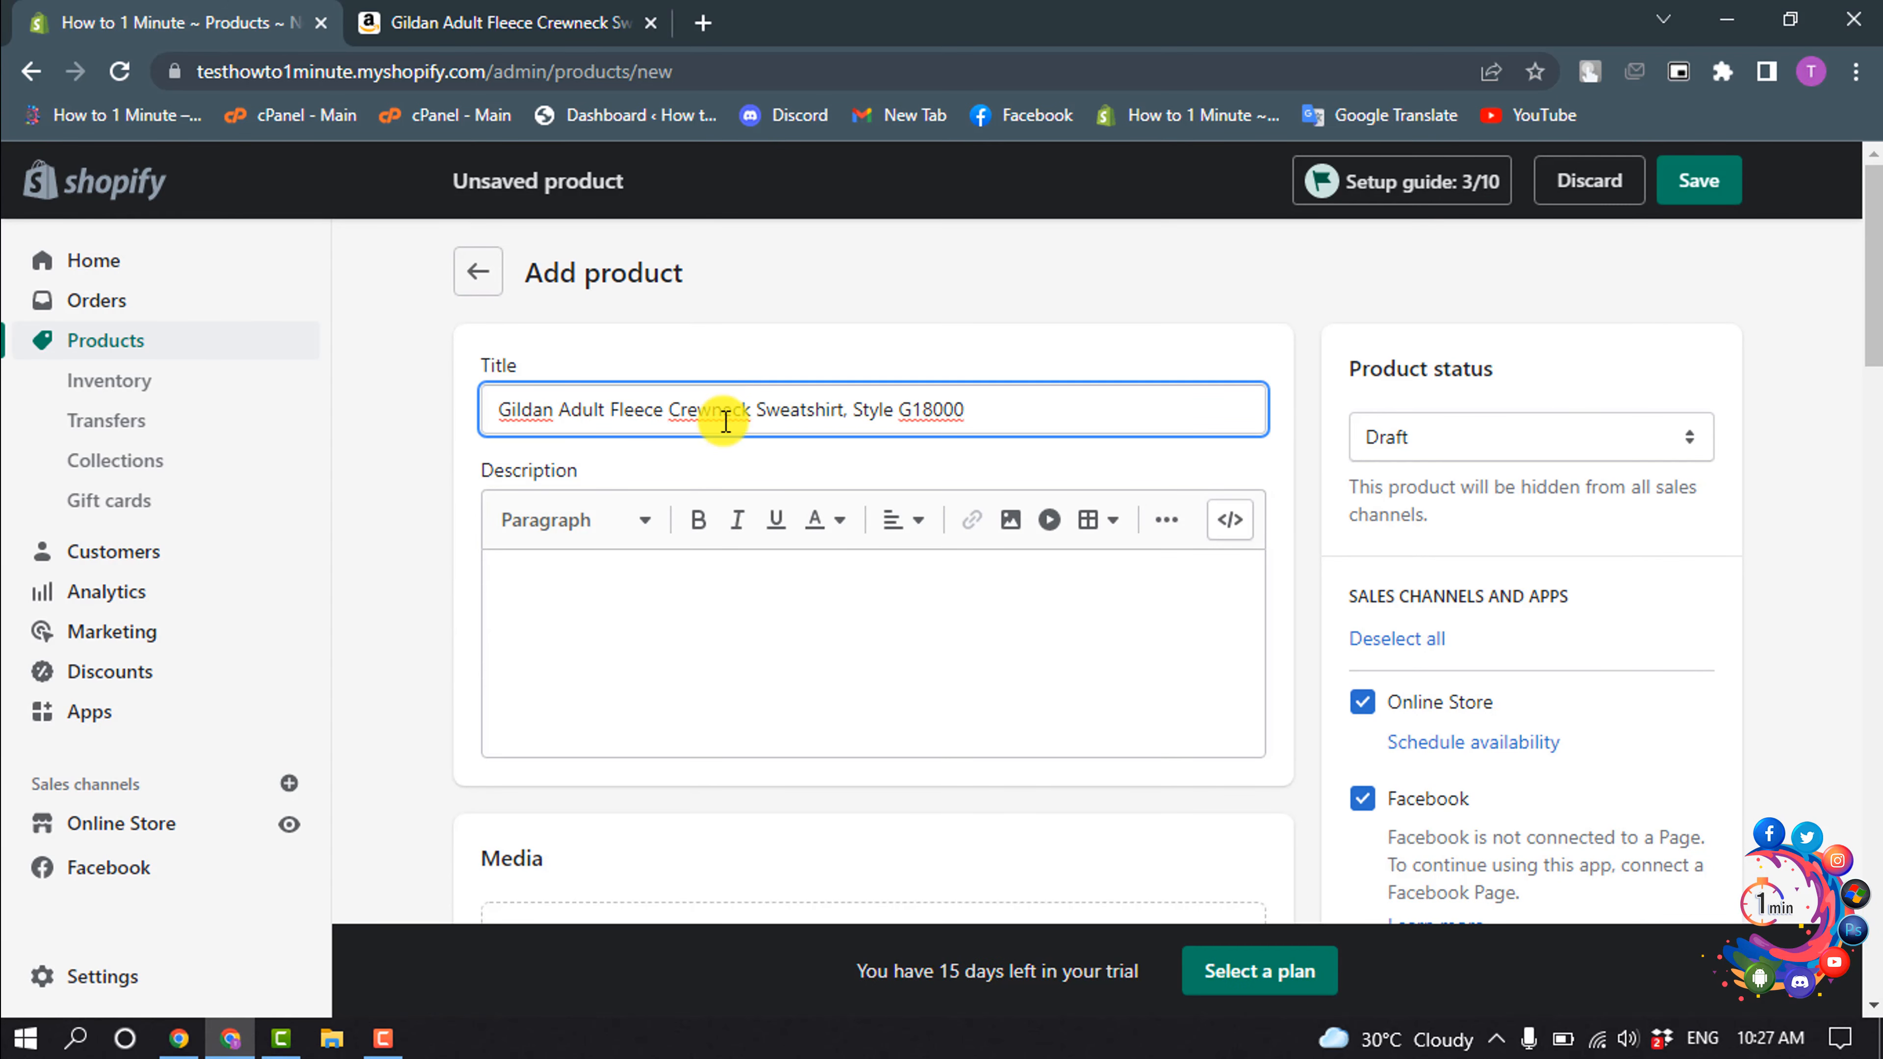
left_click(660, 602)
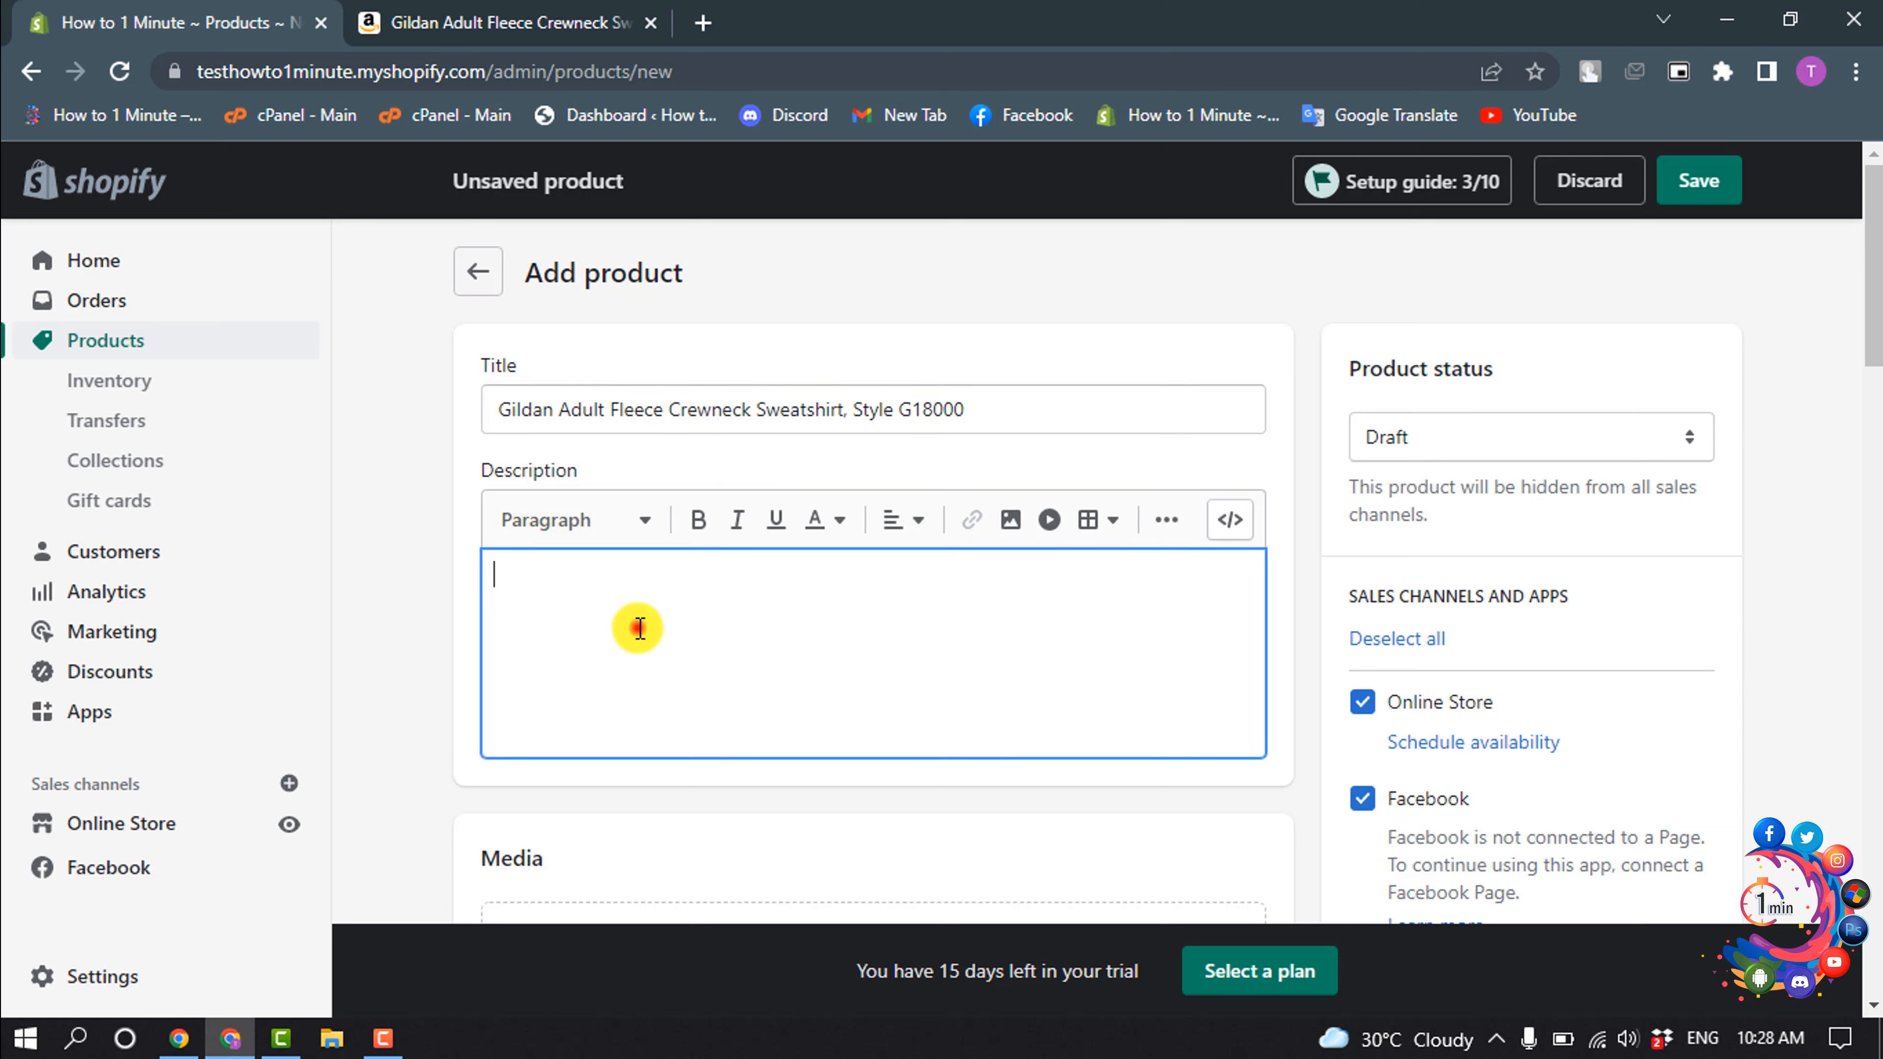
key("ctrl+v")
- Upload the three blue sweatshirt images from the Photo folder as the product's media
scroll(478, 467, "down", 5)
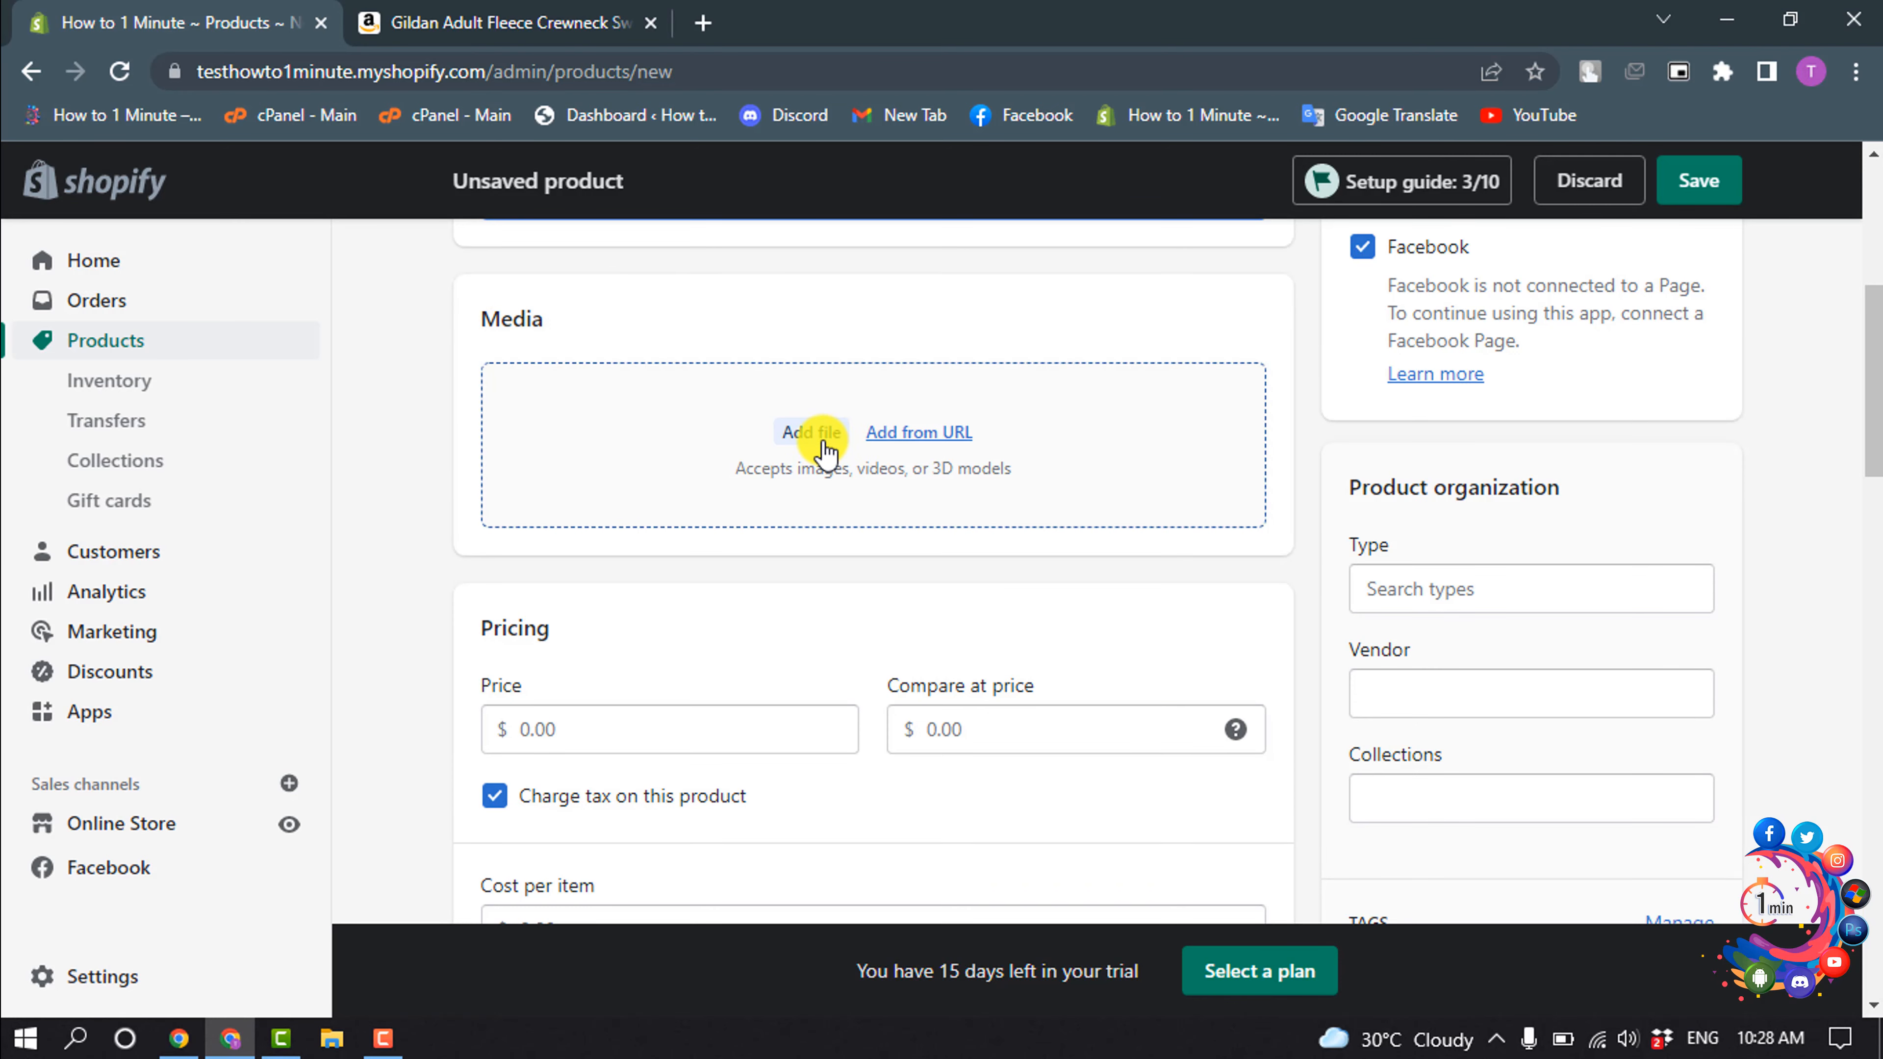
left_click(813, 430)
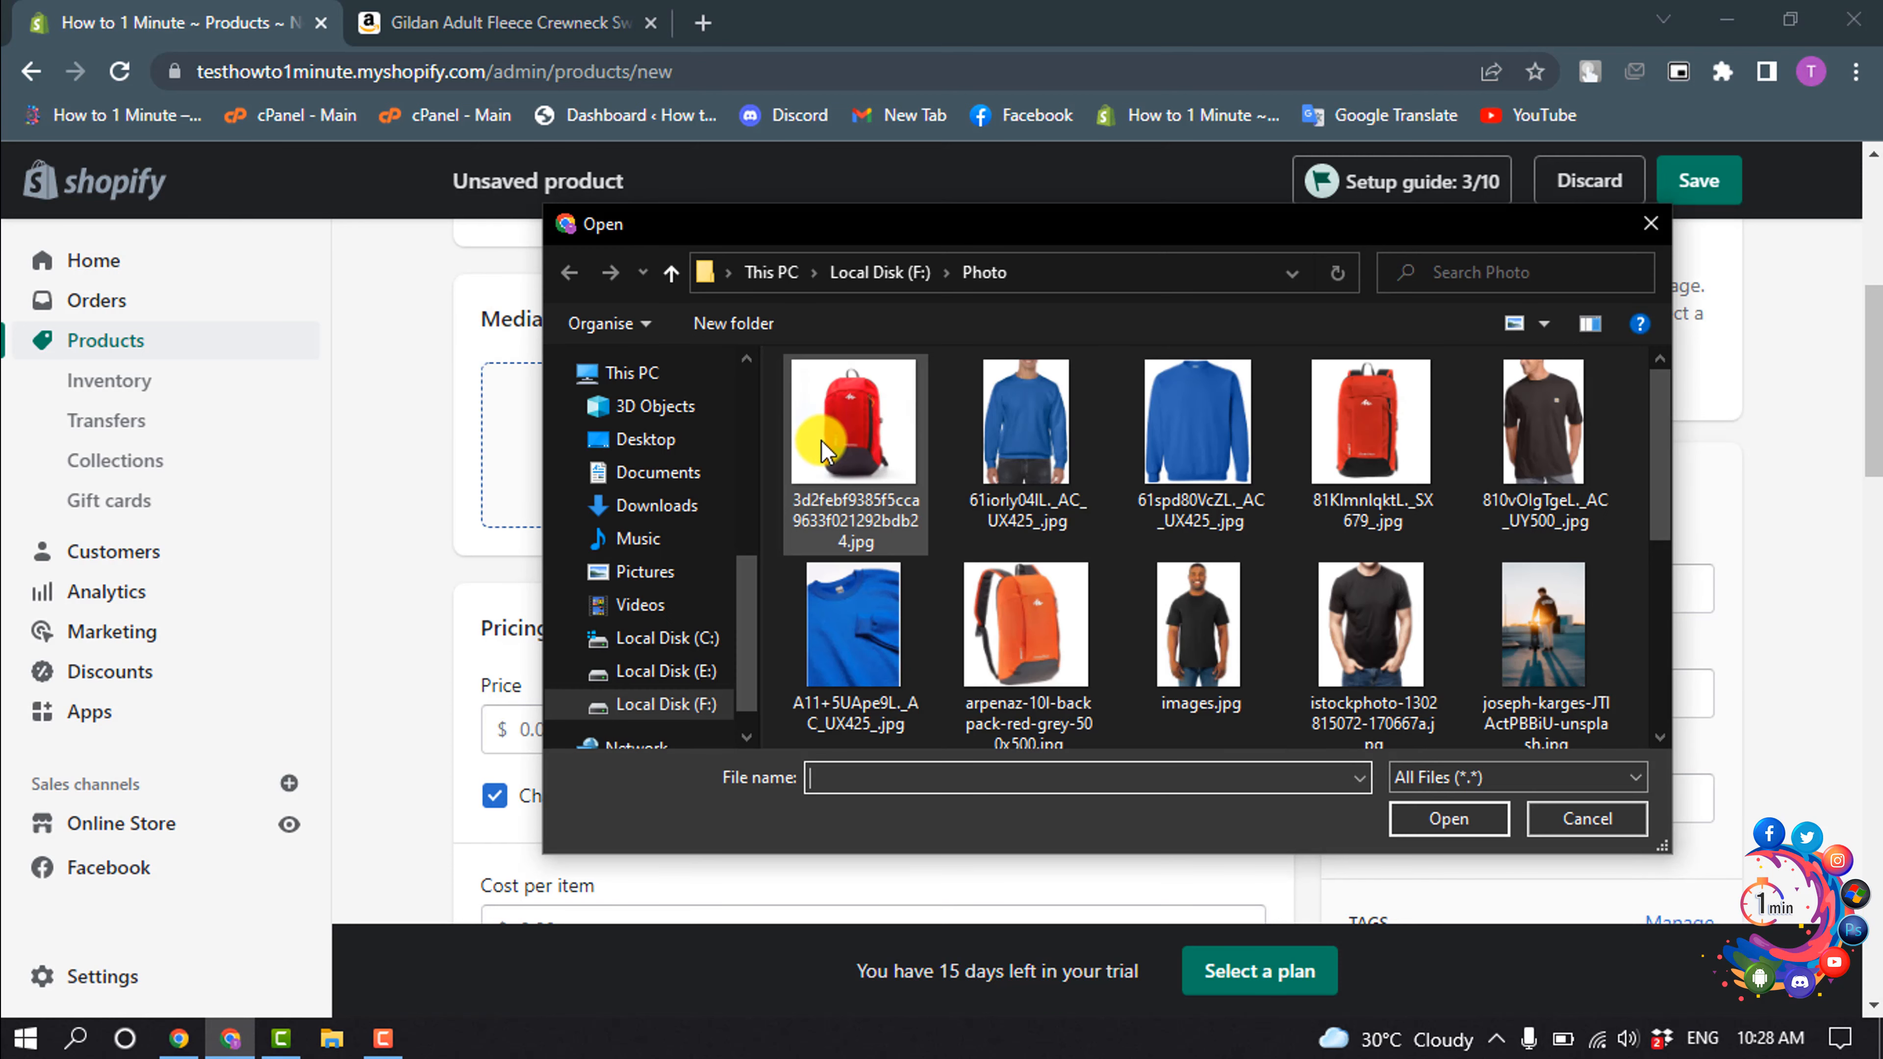
left_click(1071, 456)
left_click(1179, 441, "ctrl")
left_click(843, 630, "ctrl")
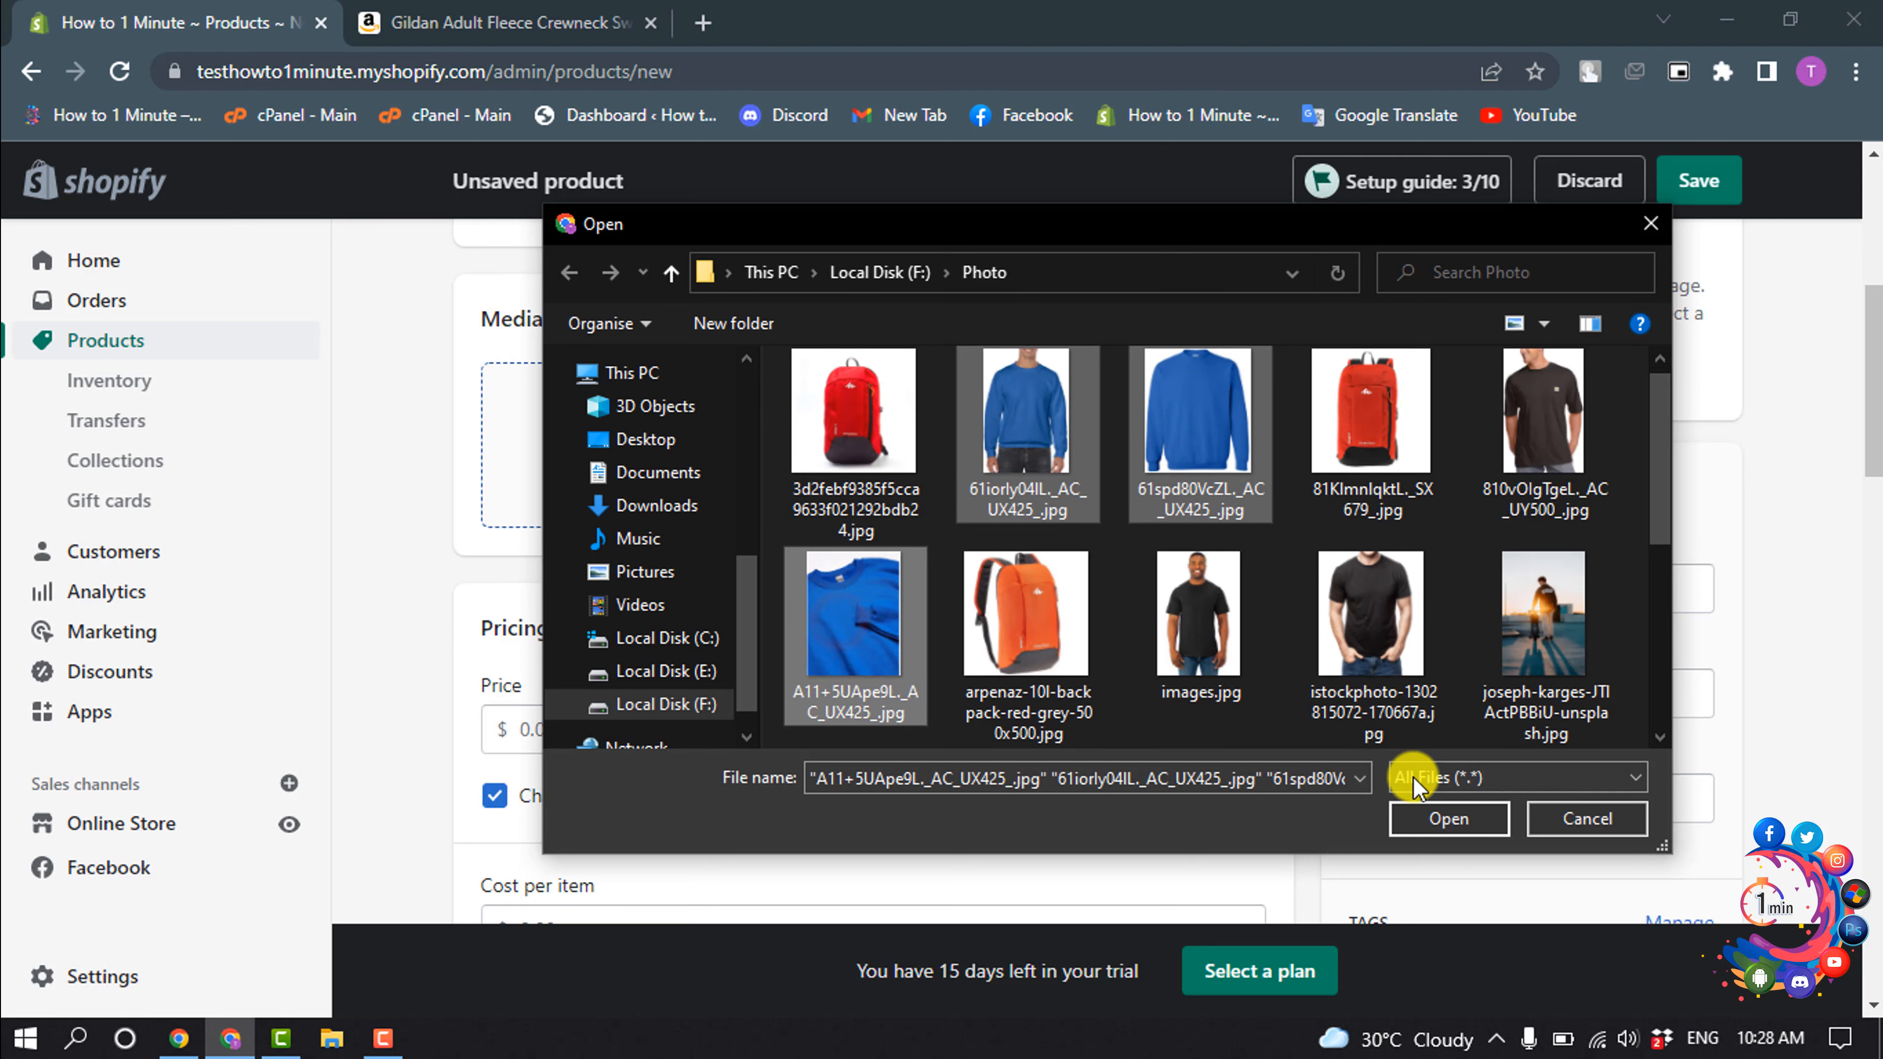
left_click(1431, 816)
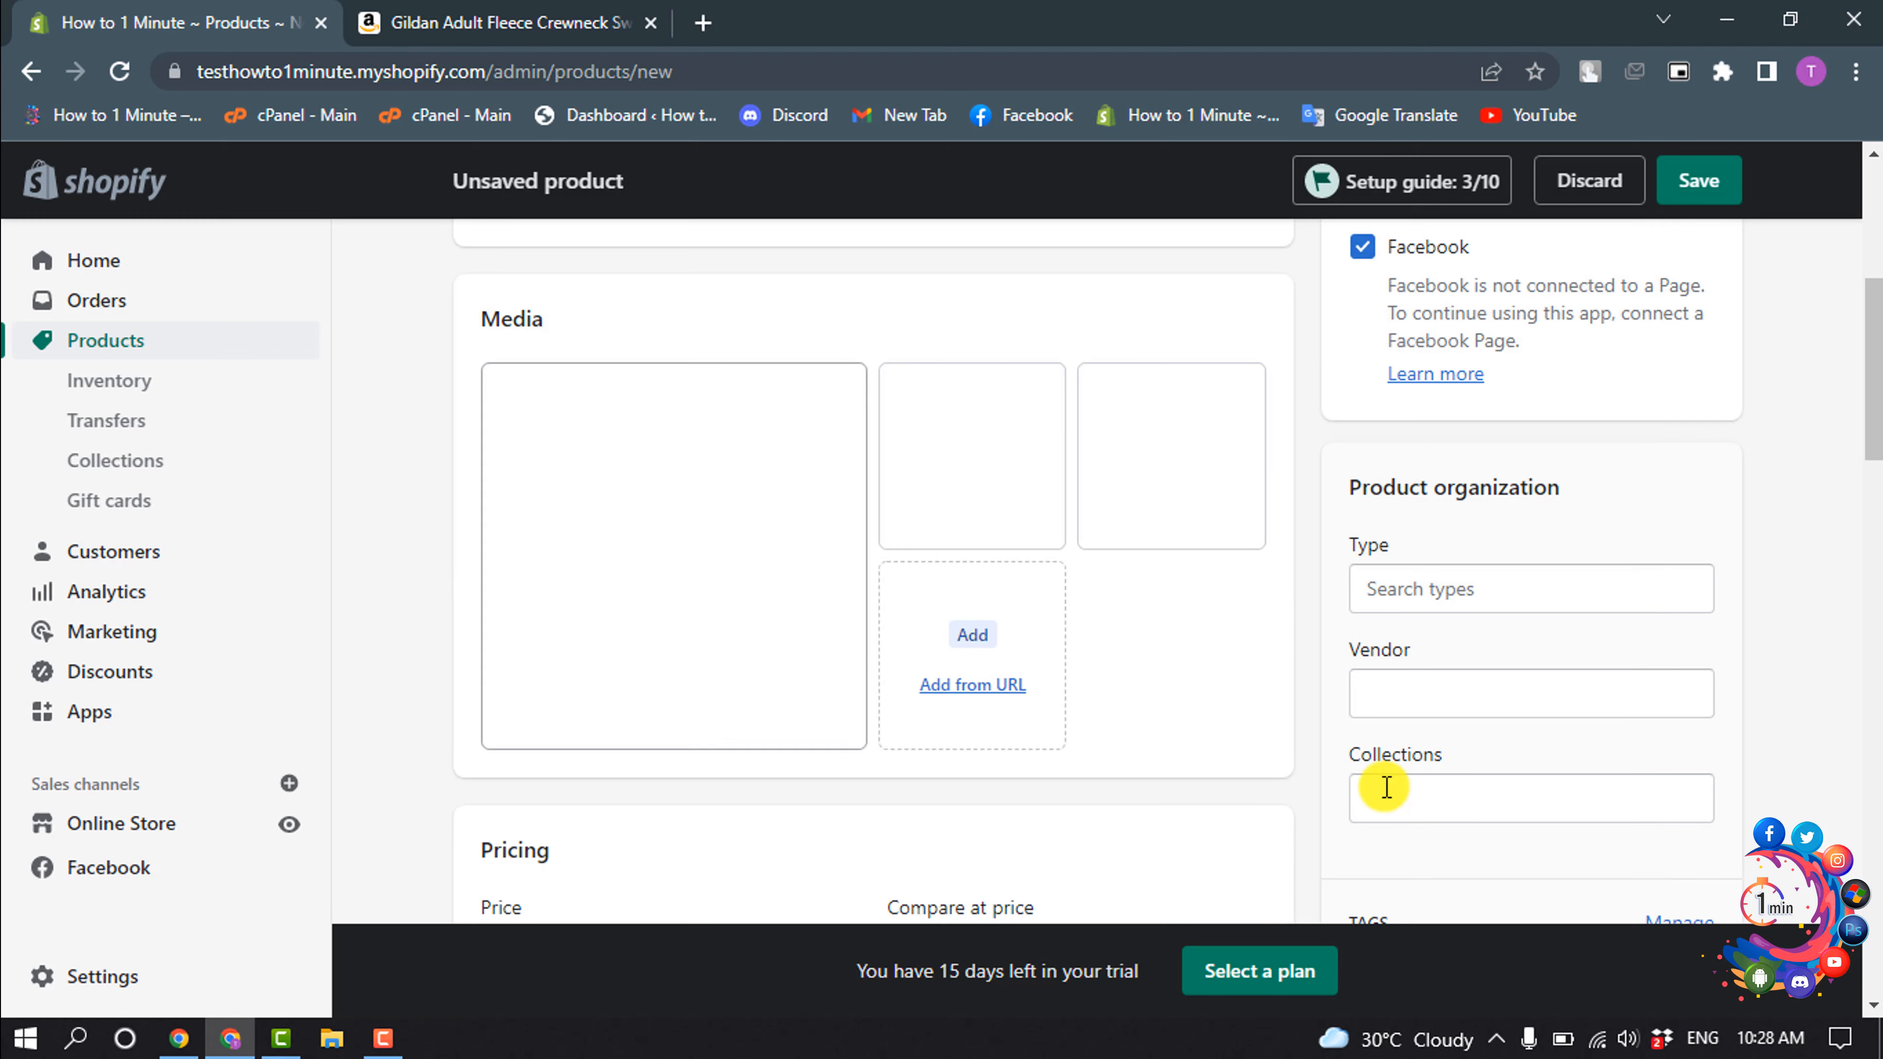
- Set the product's price to 35.00 and its compare-at price to 24.00
scroll(1218, 697, "down", 5)
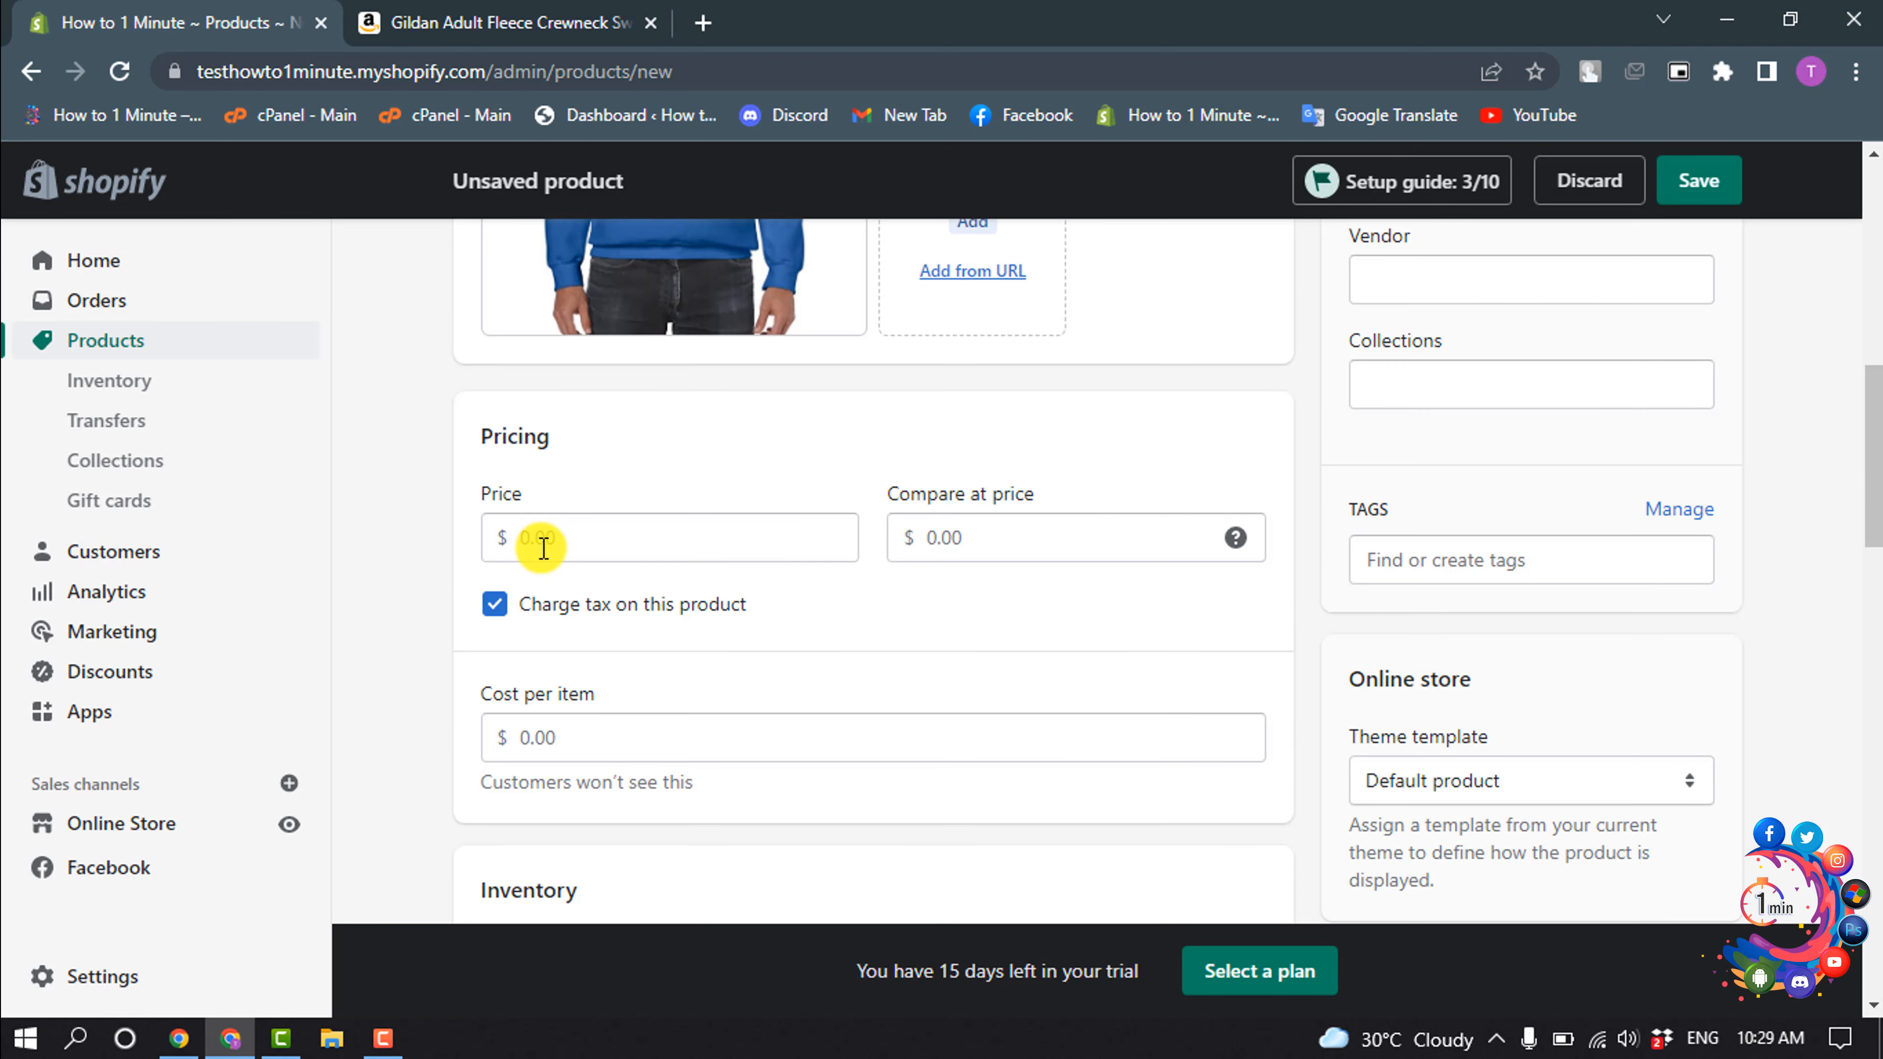
left_click(588, 535)
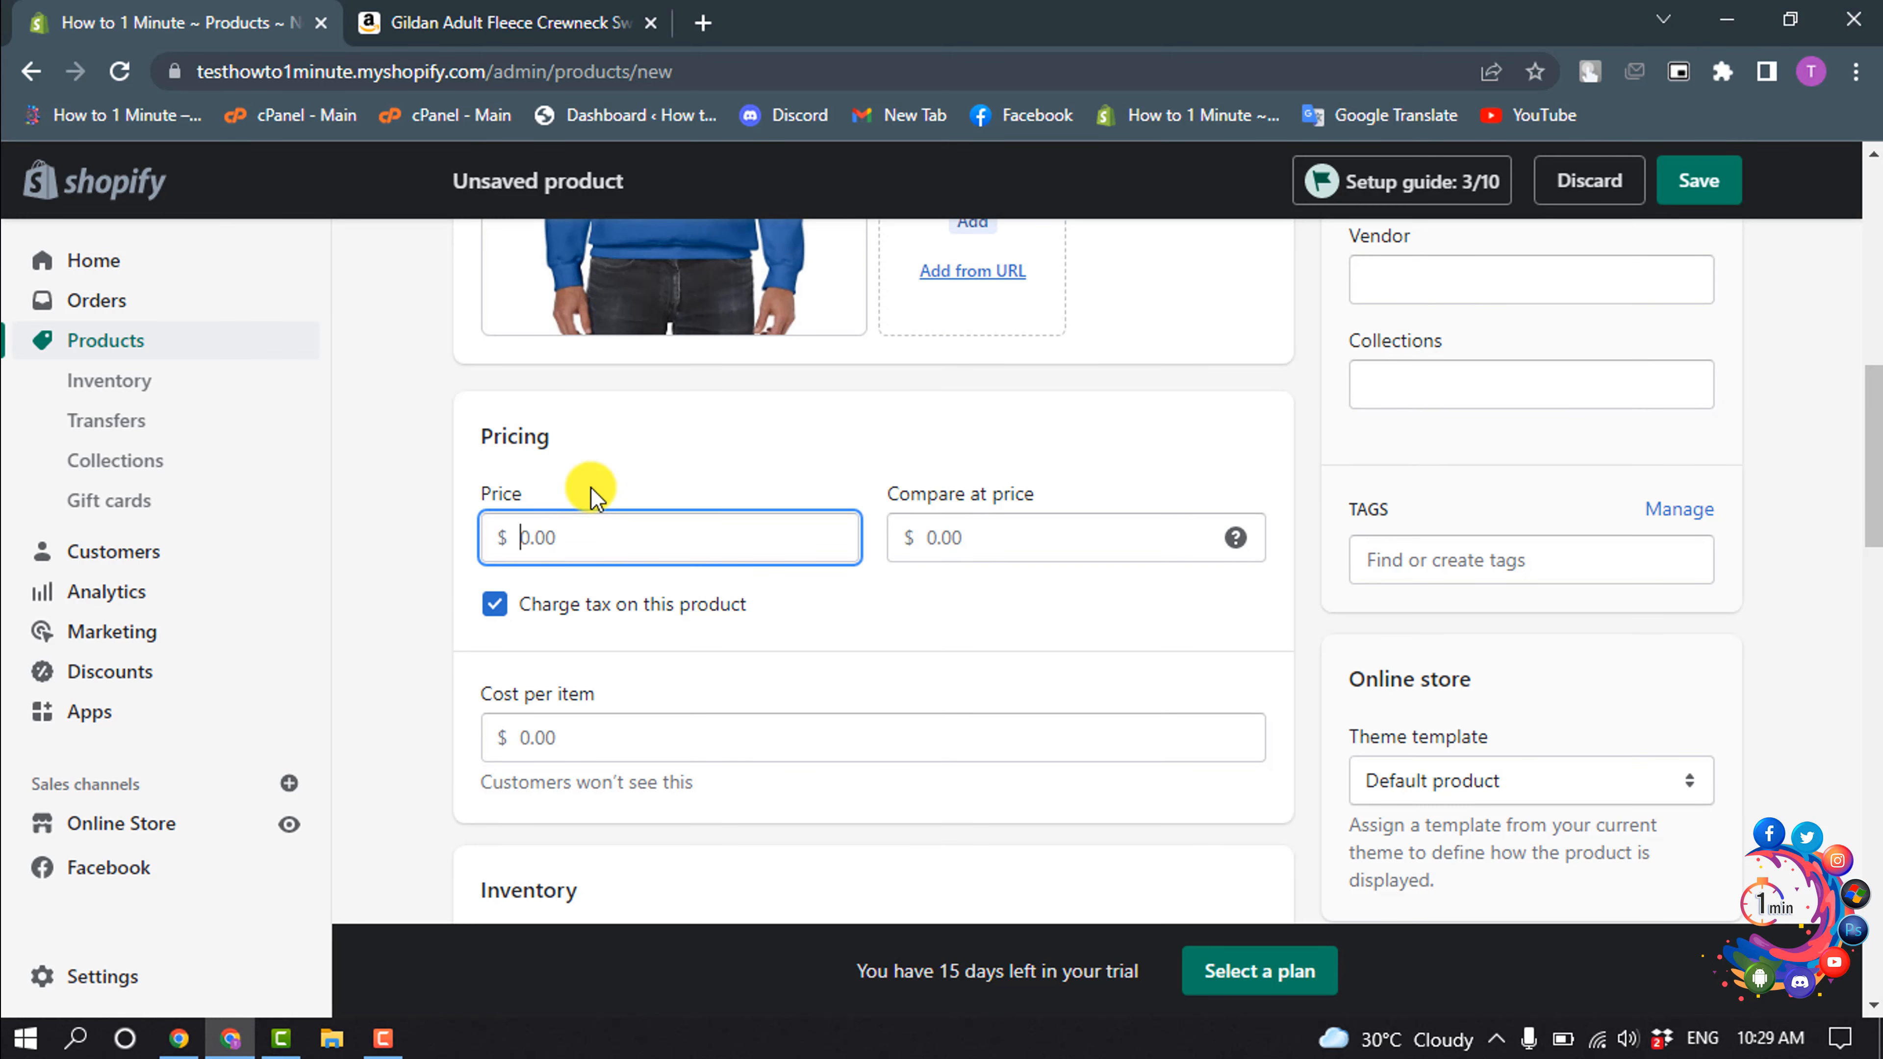
left_click(594, 493)
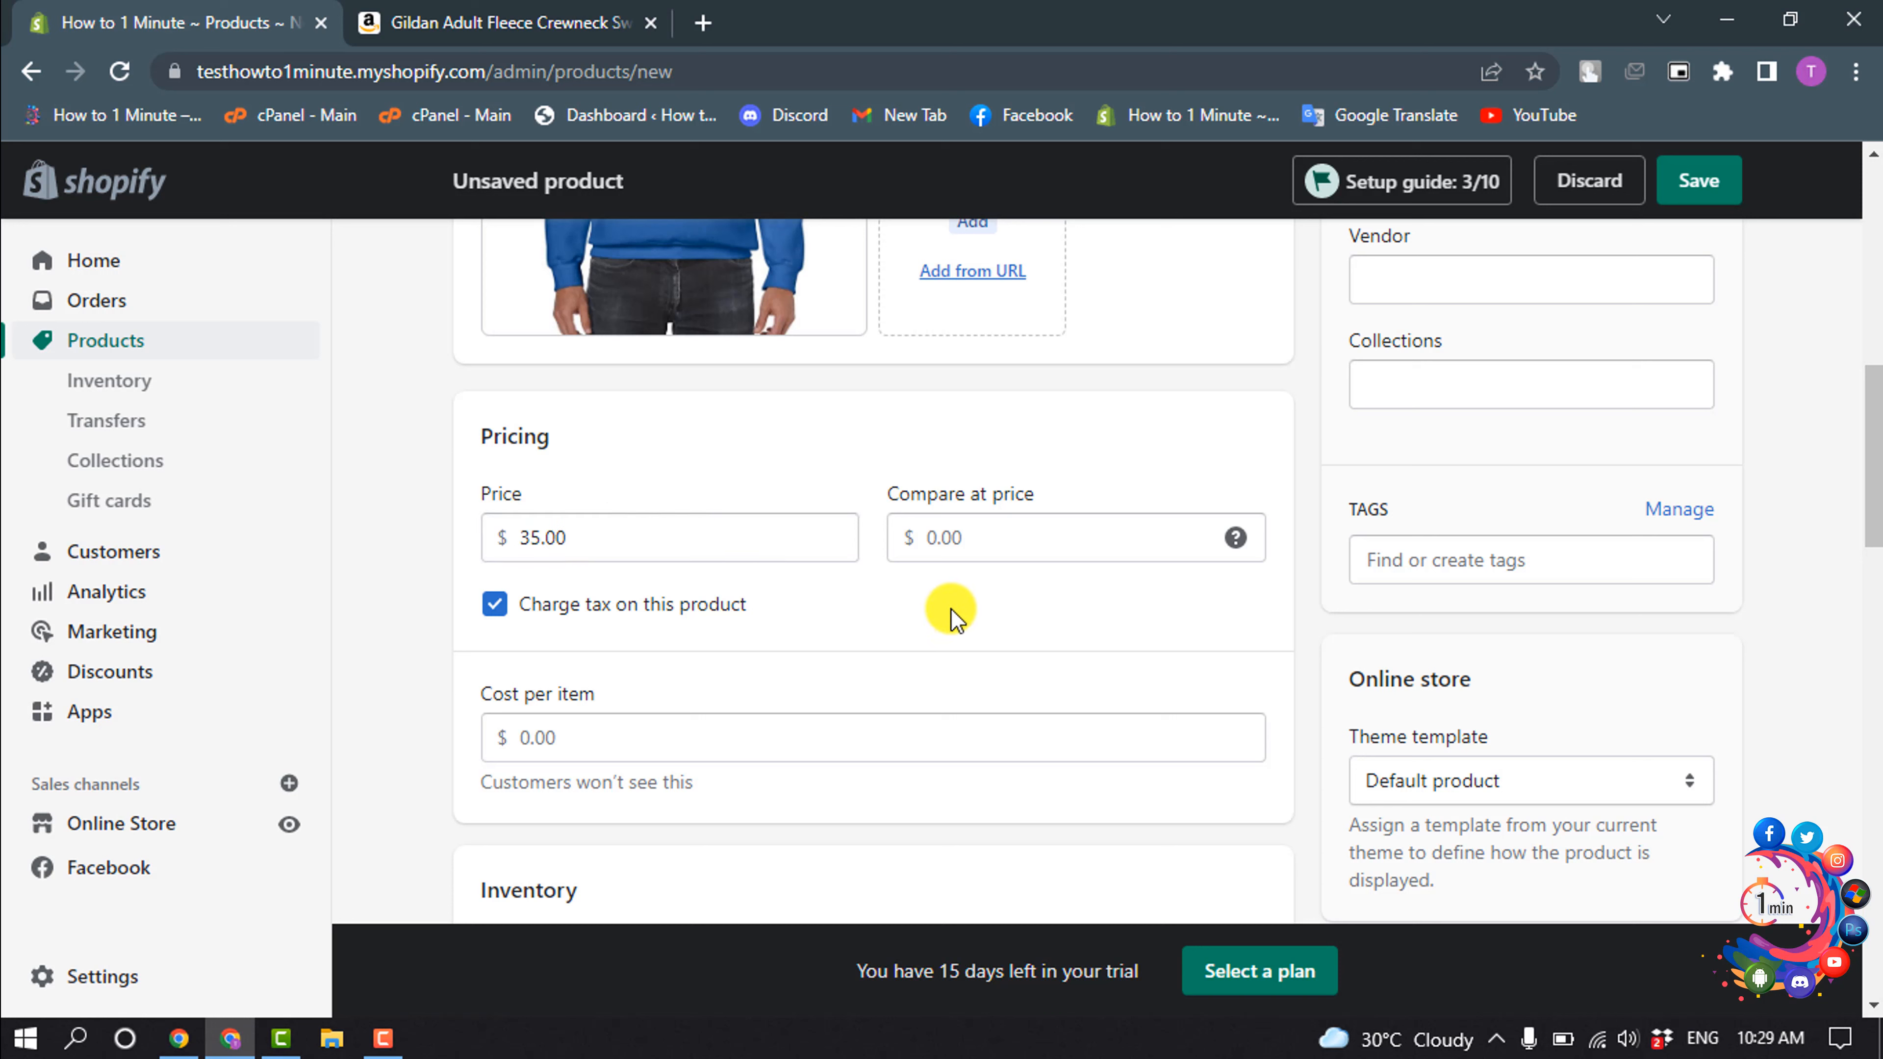
left_click(943, 538)
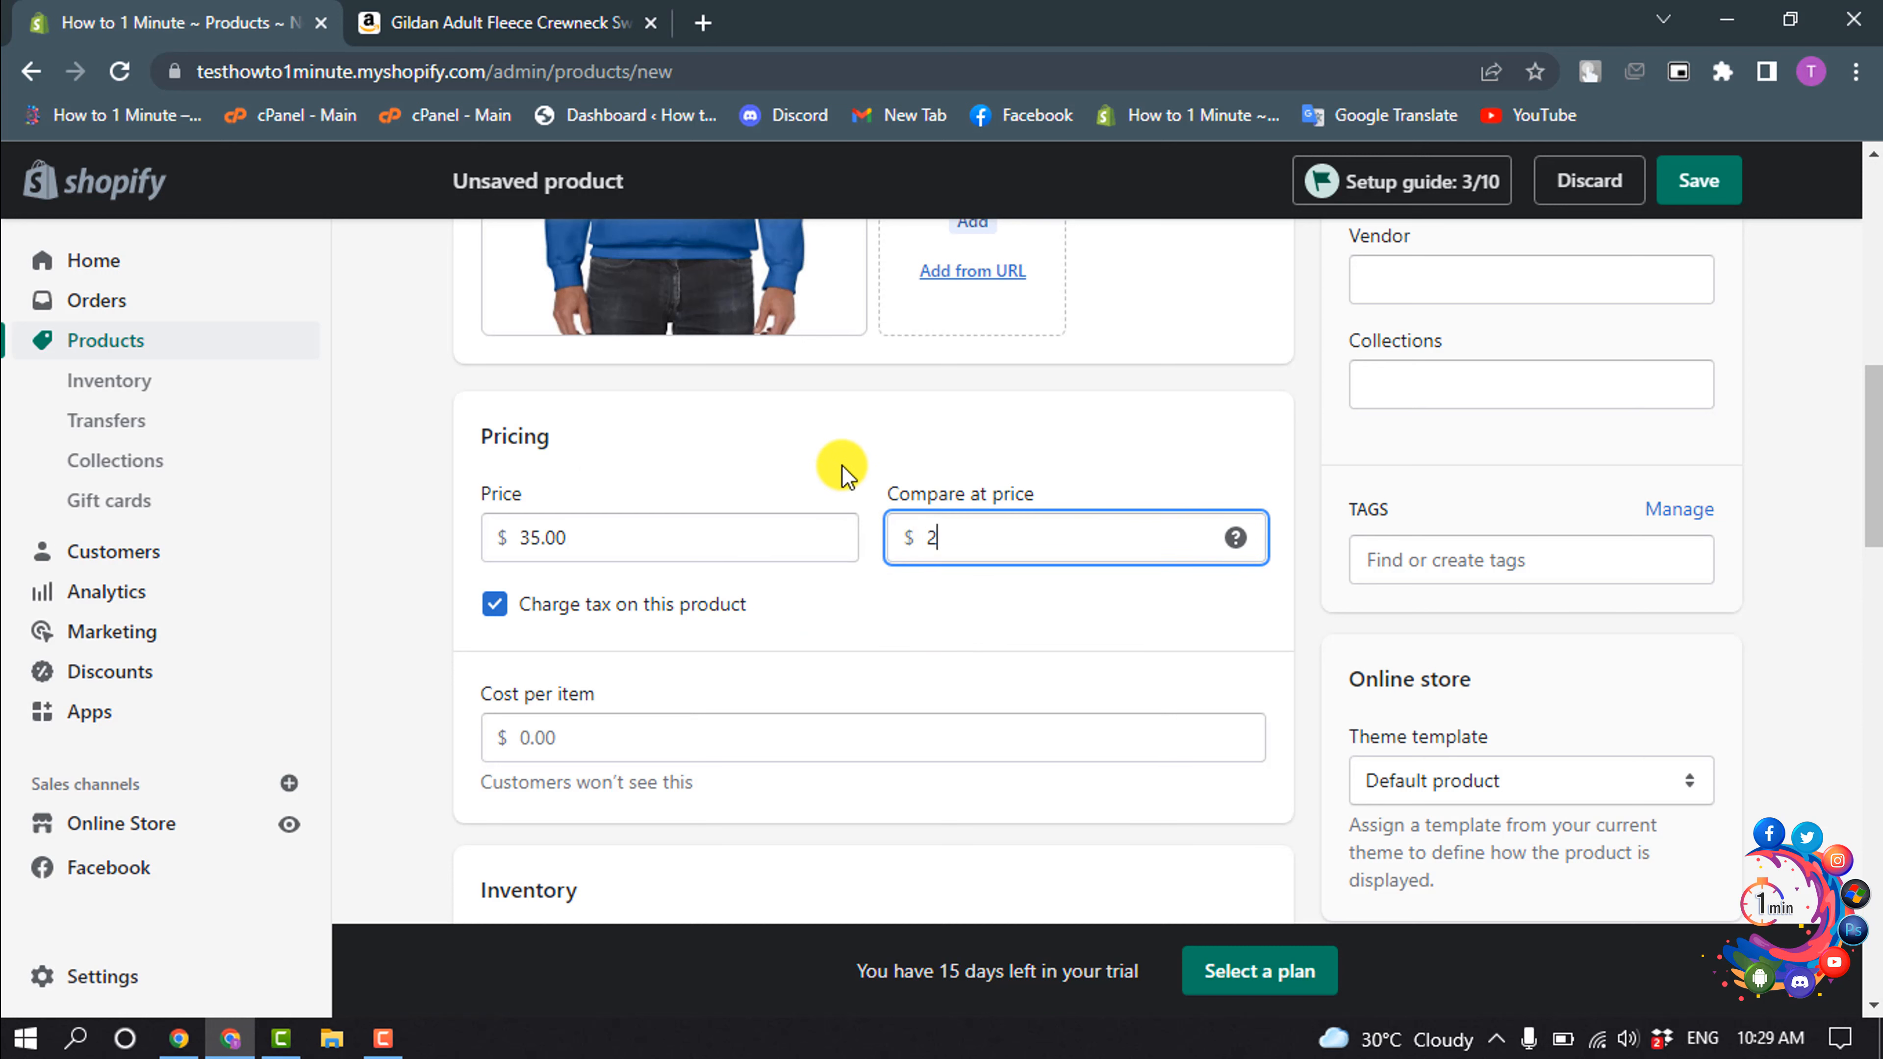
type("24")
left_click(845, 474)
- Set the cost per item to 10.00 and allow the product to continue selling when out of stock
scroll(841, 465, "down", 4)
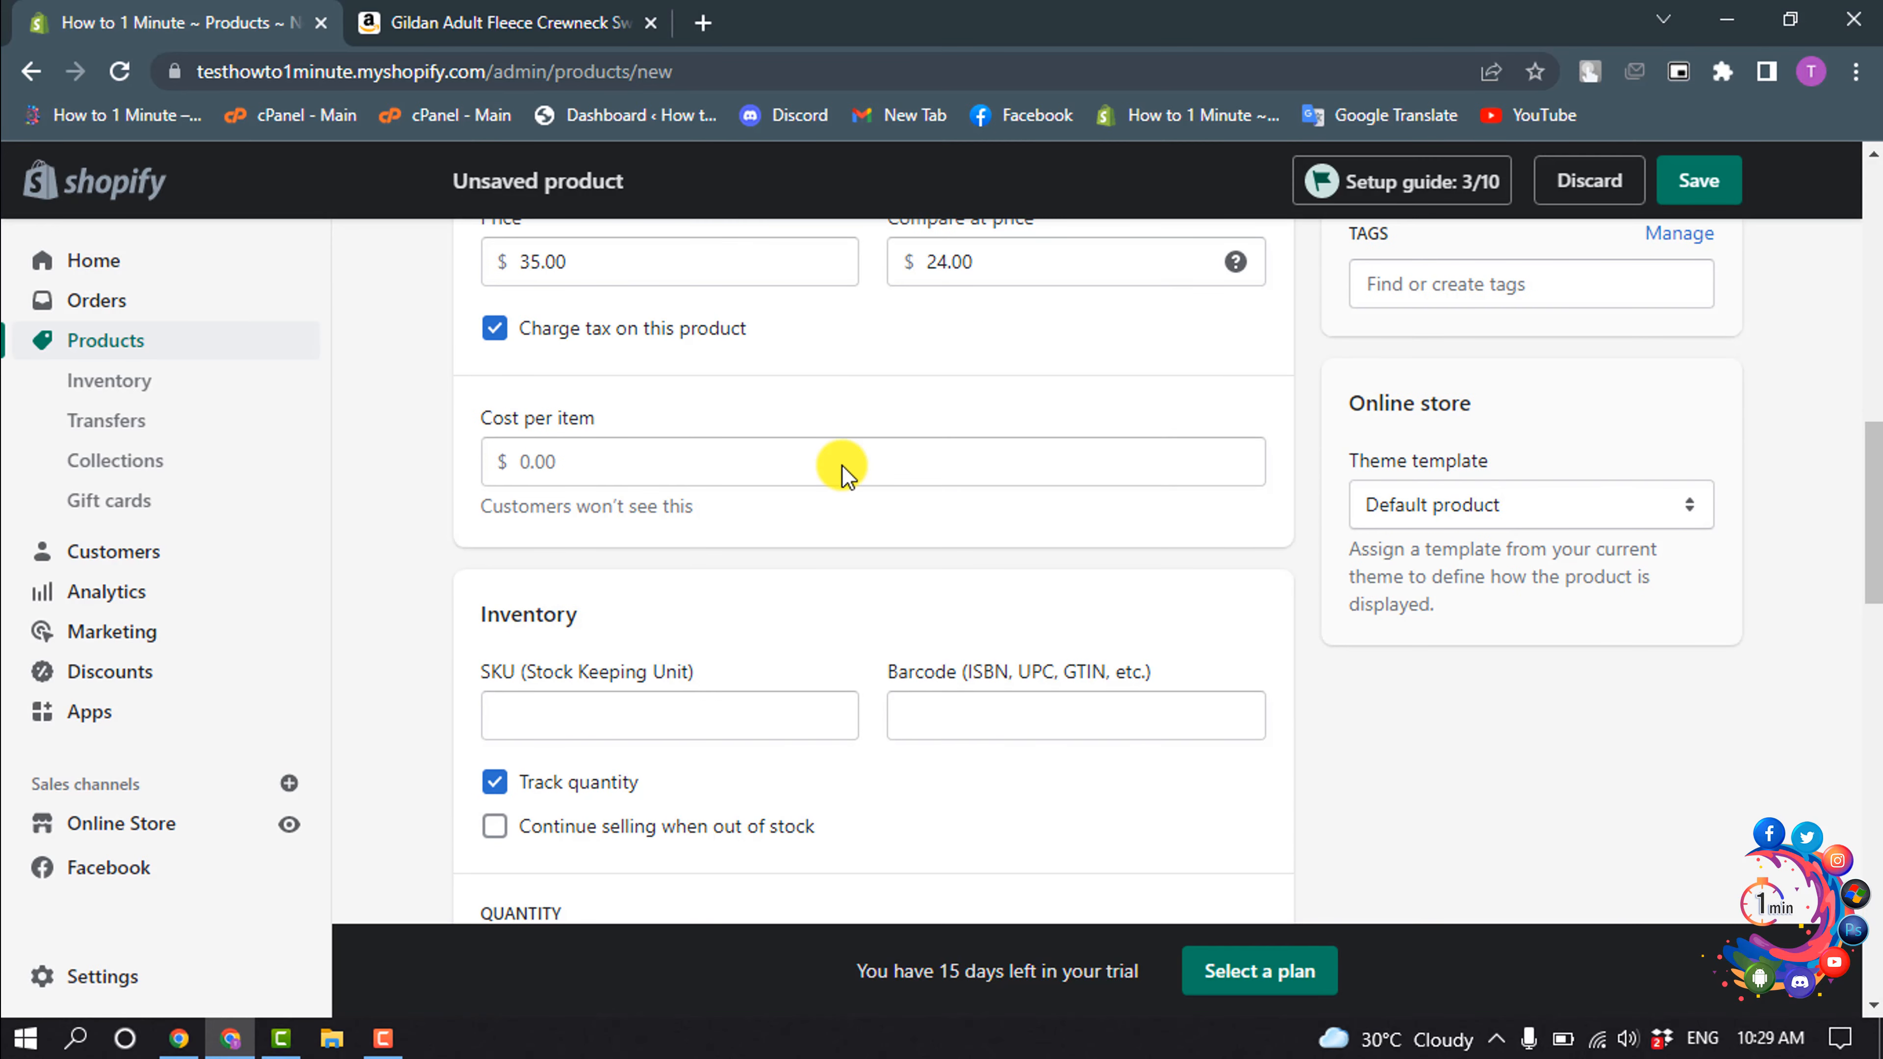
scroll(841, 465, "up", 4)
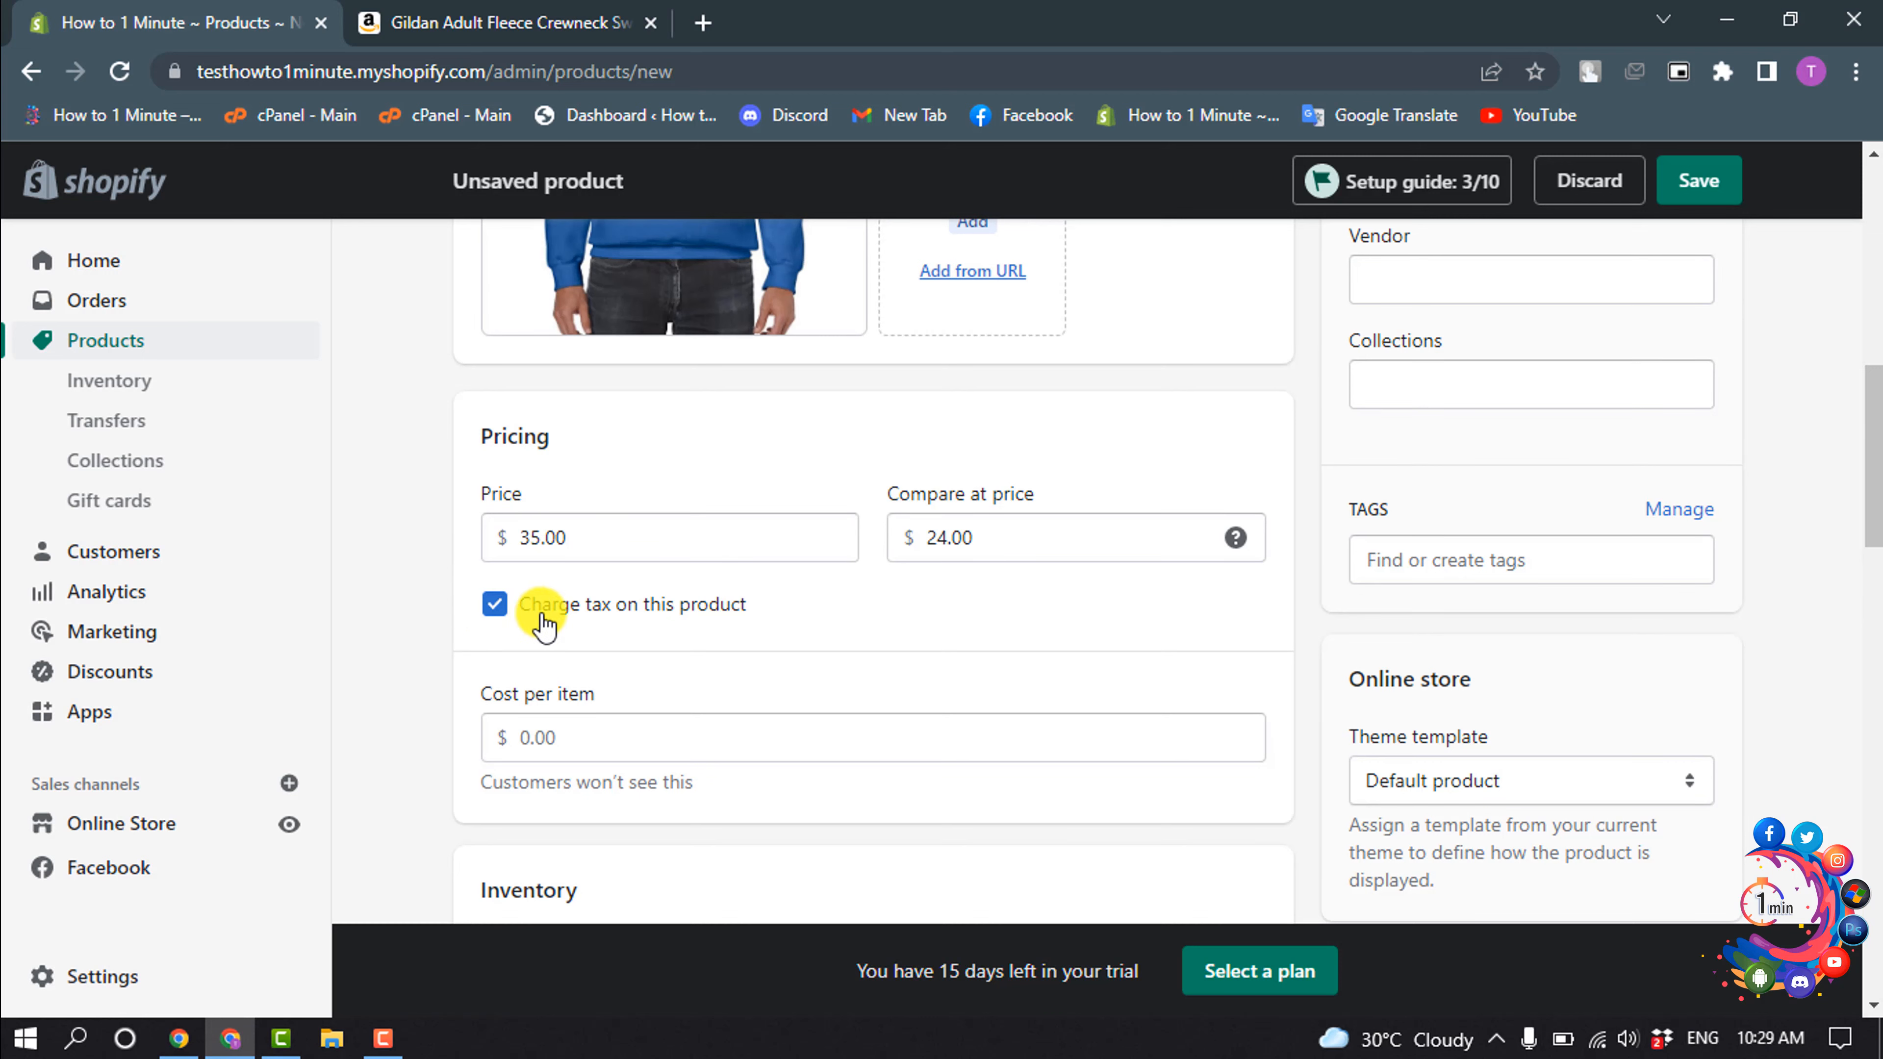
scroll(675, 627, "down", 4)
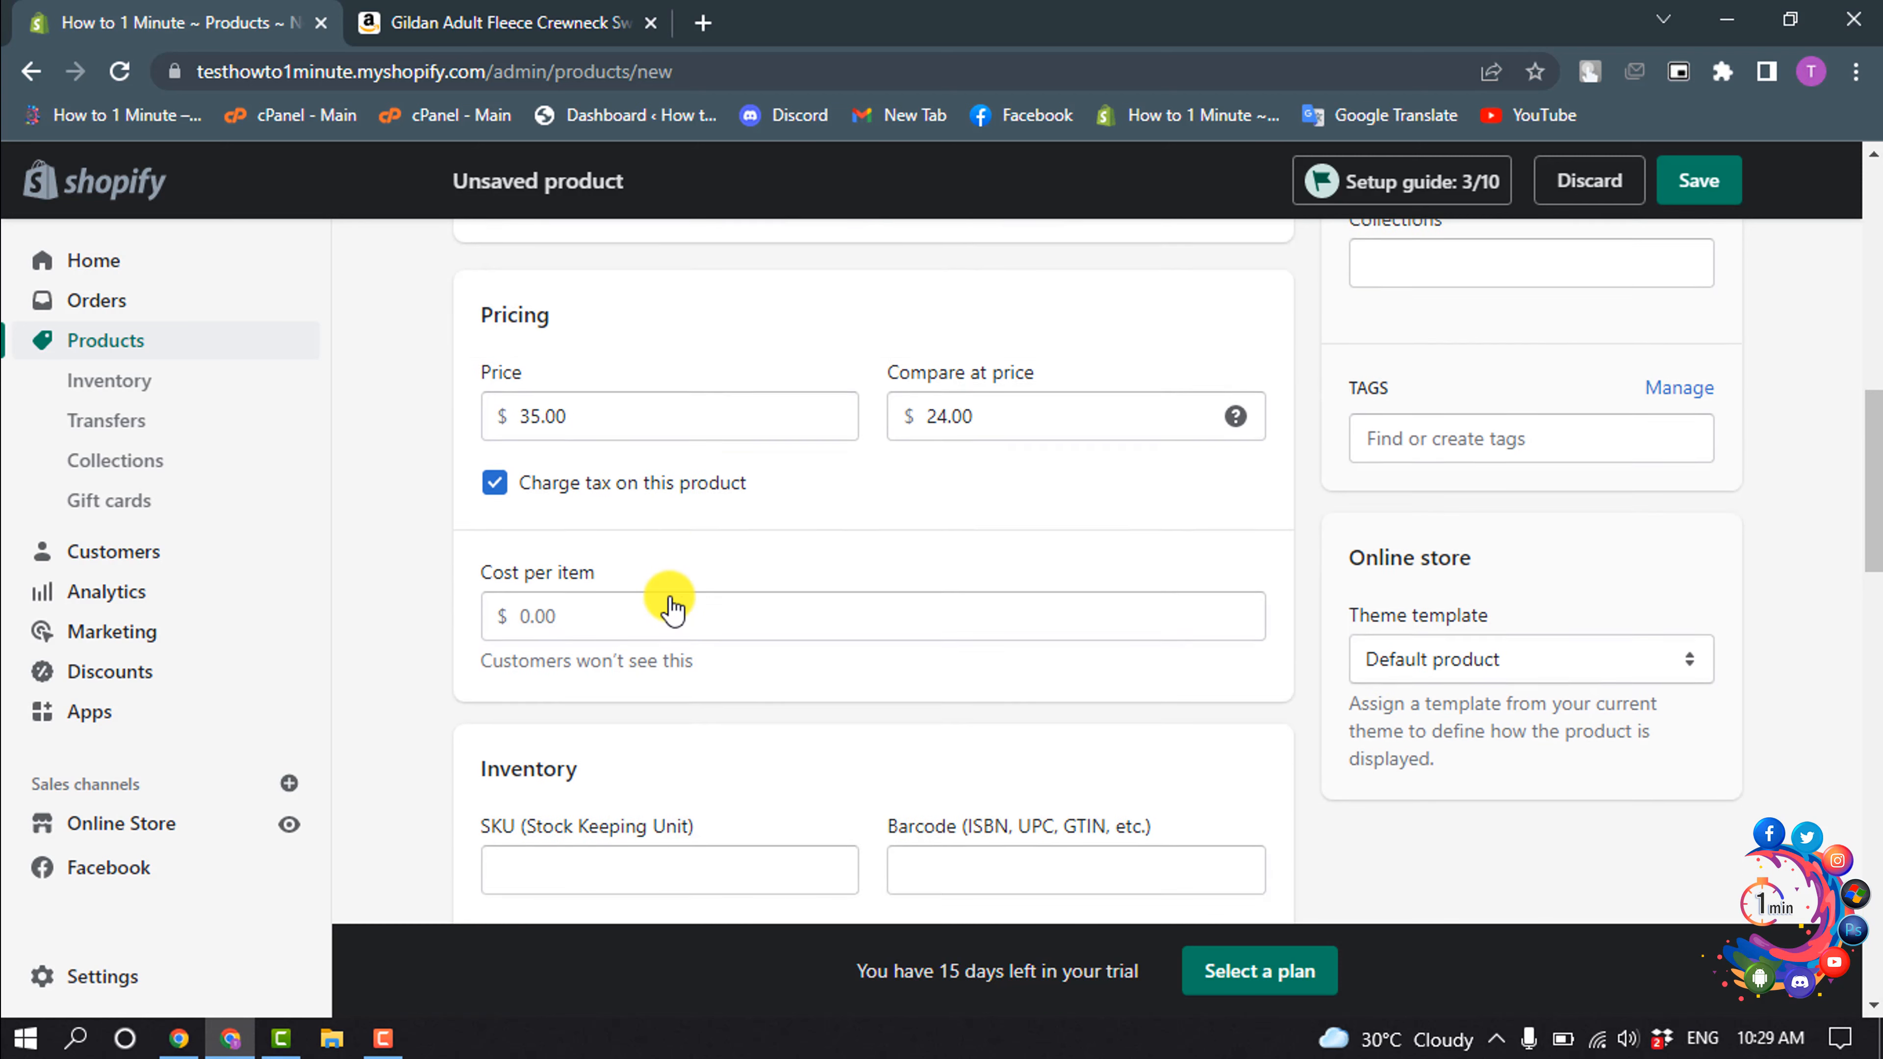
left_click(586, 468)
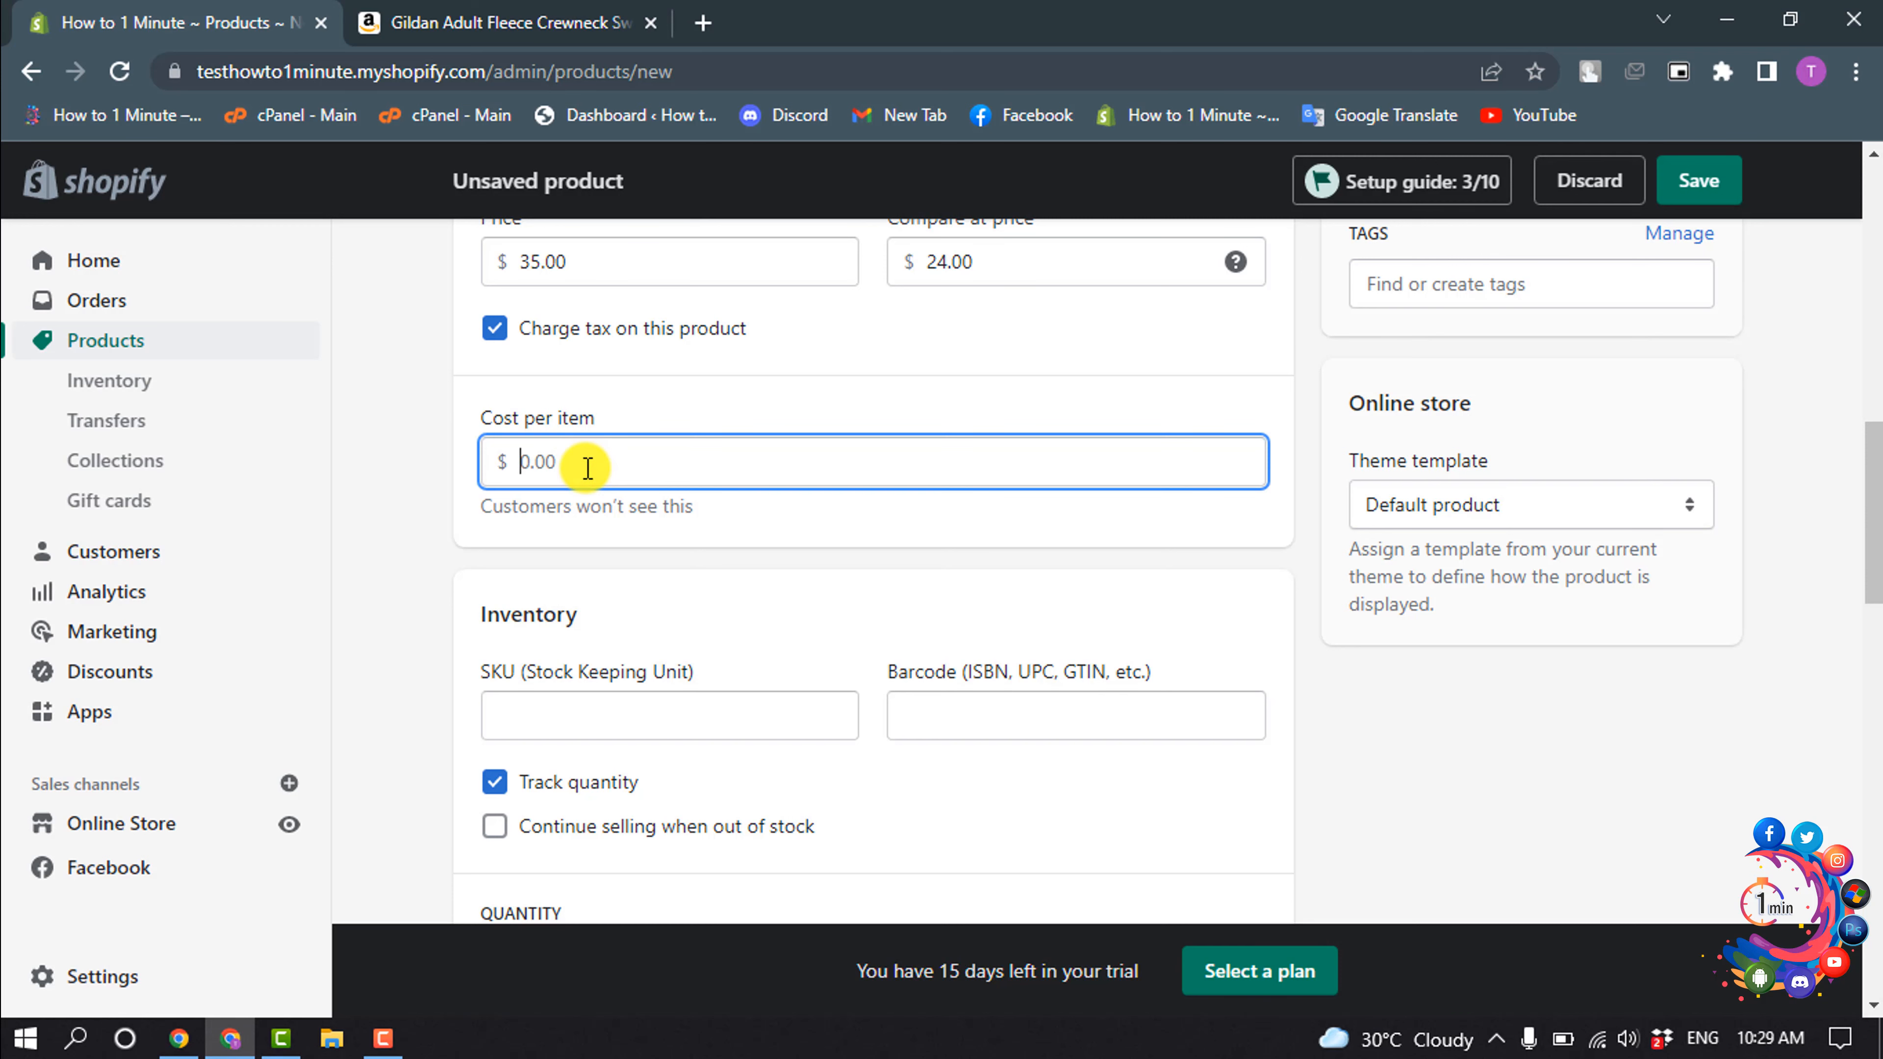
type("10")
left_click(891, 477)
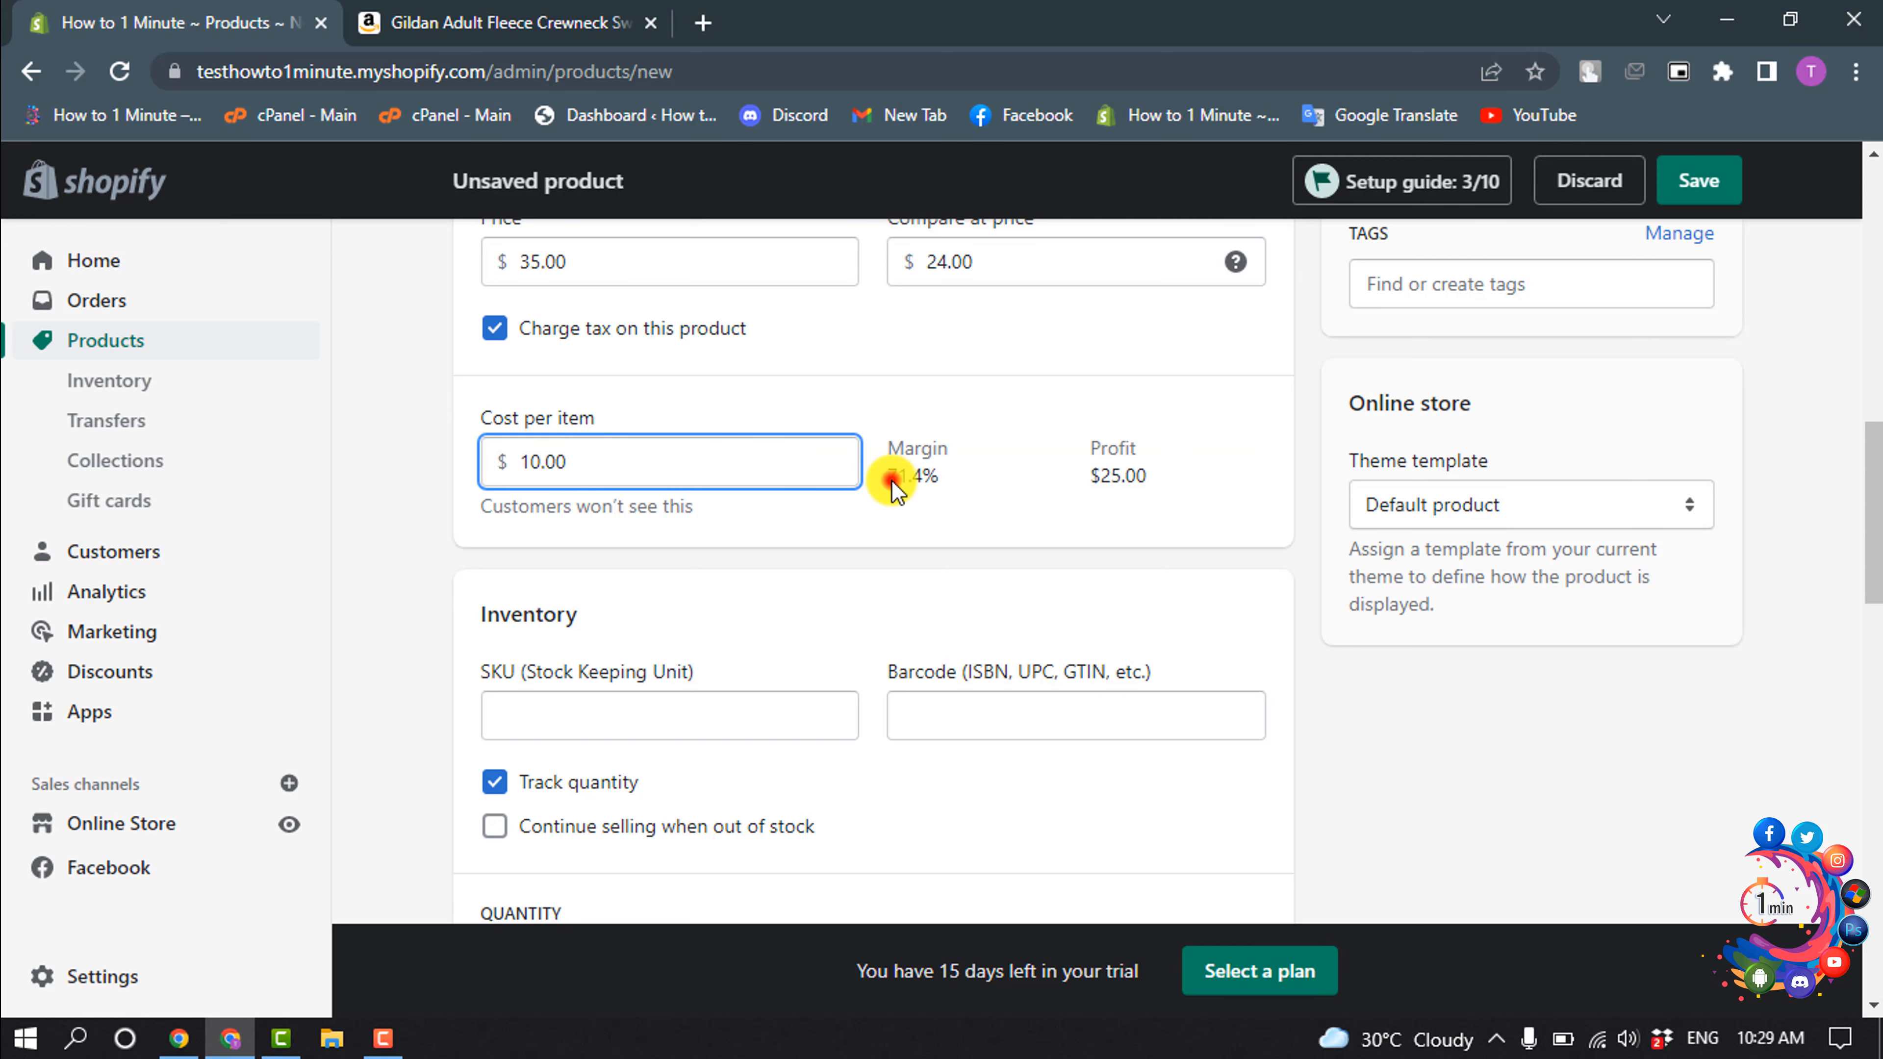
scroll(892, 480, "down", 2)
scroll(892, 482, "down", 2)
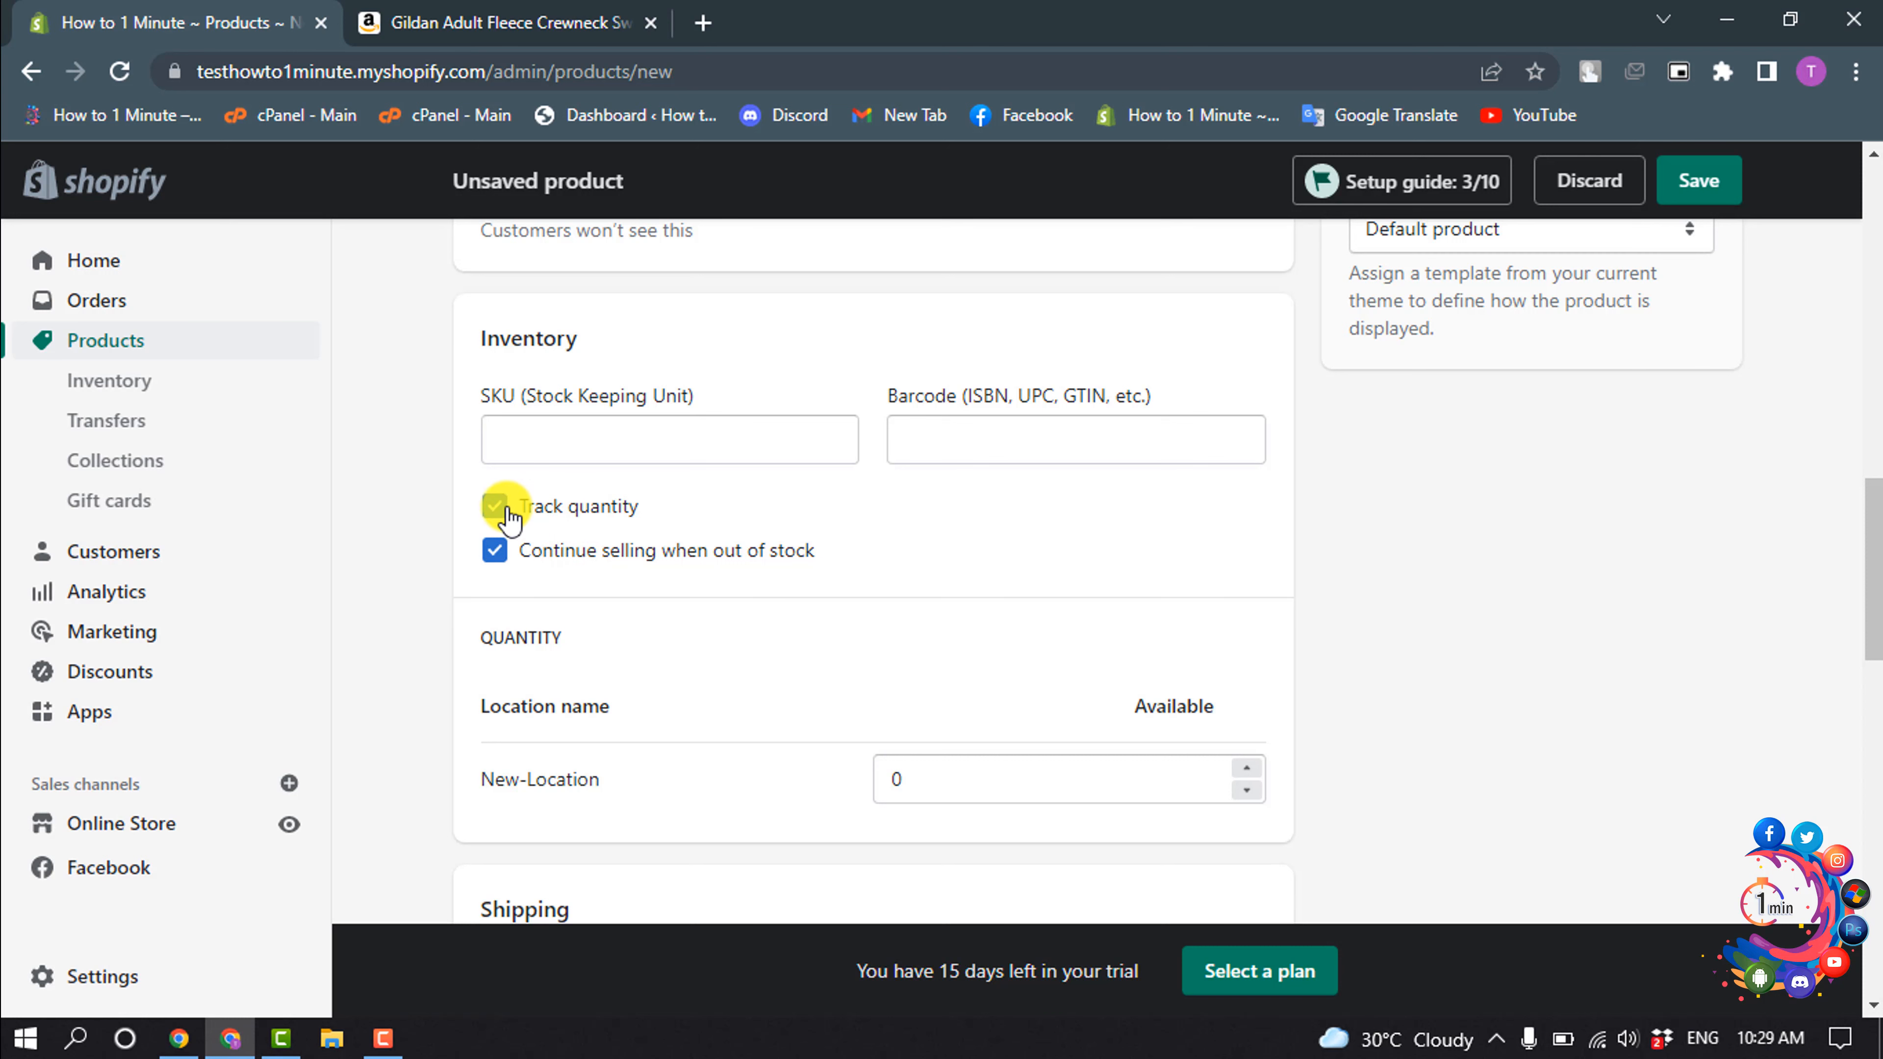
- Set the product's shipping weight to 1.0 kg
scroll(508, 519, "down", 3)
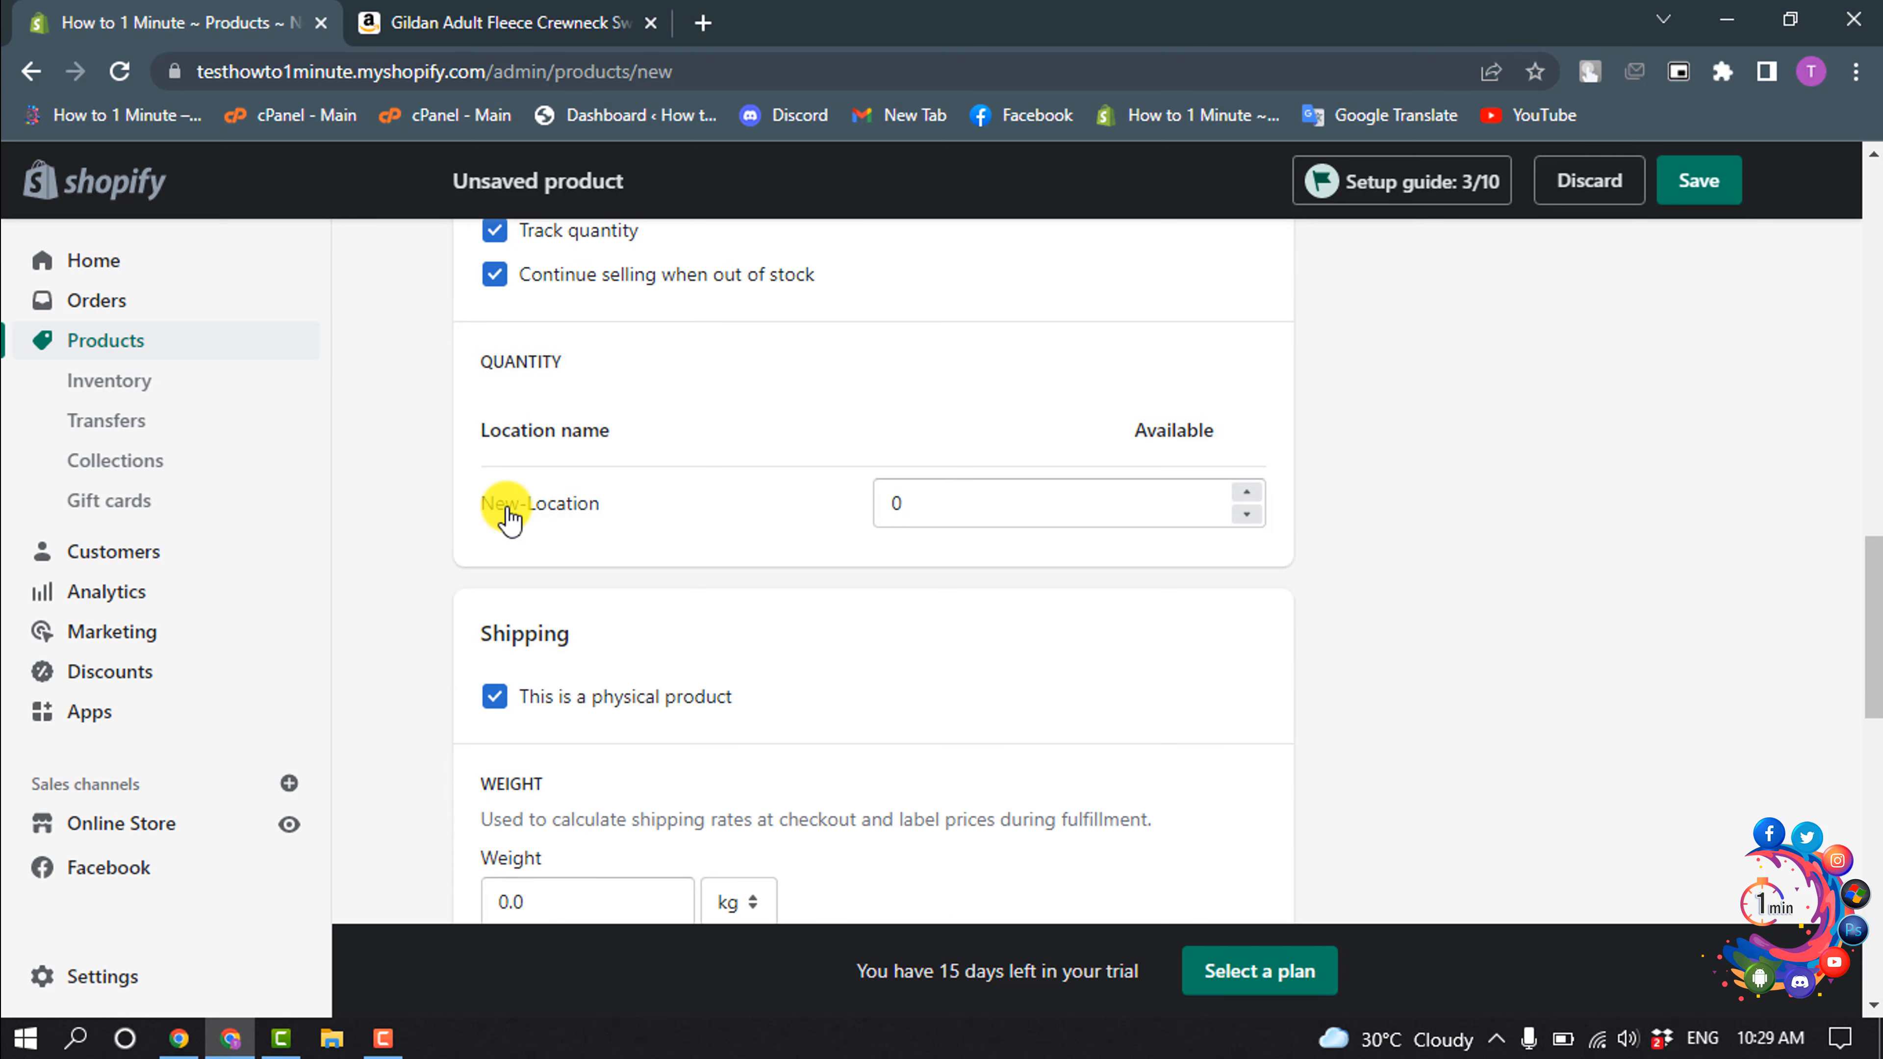
scroll(508, 519, "down", 3)
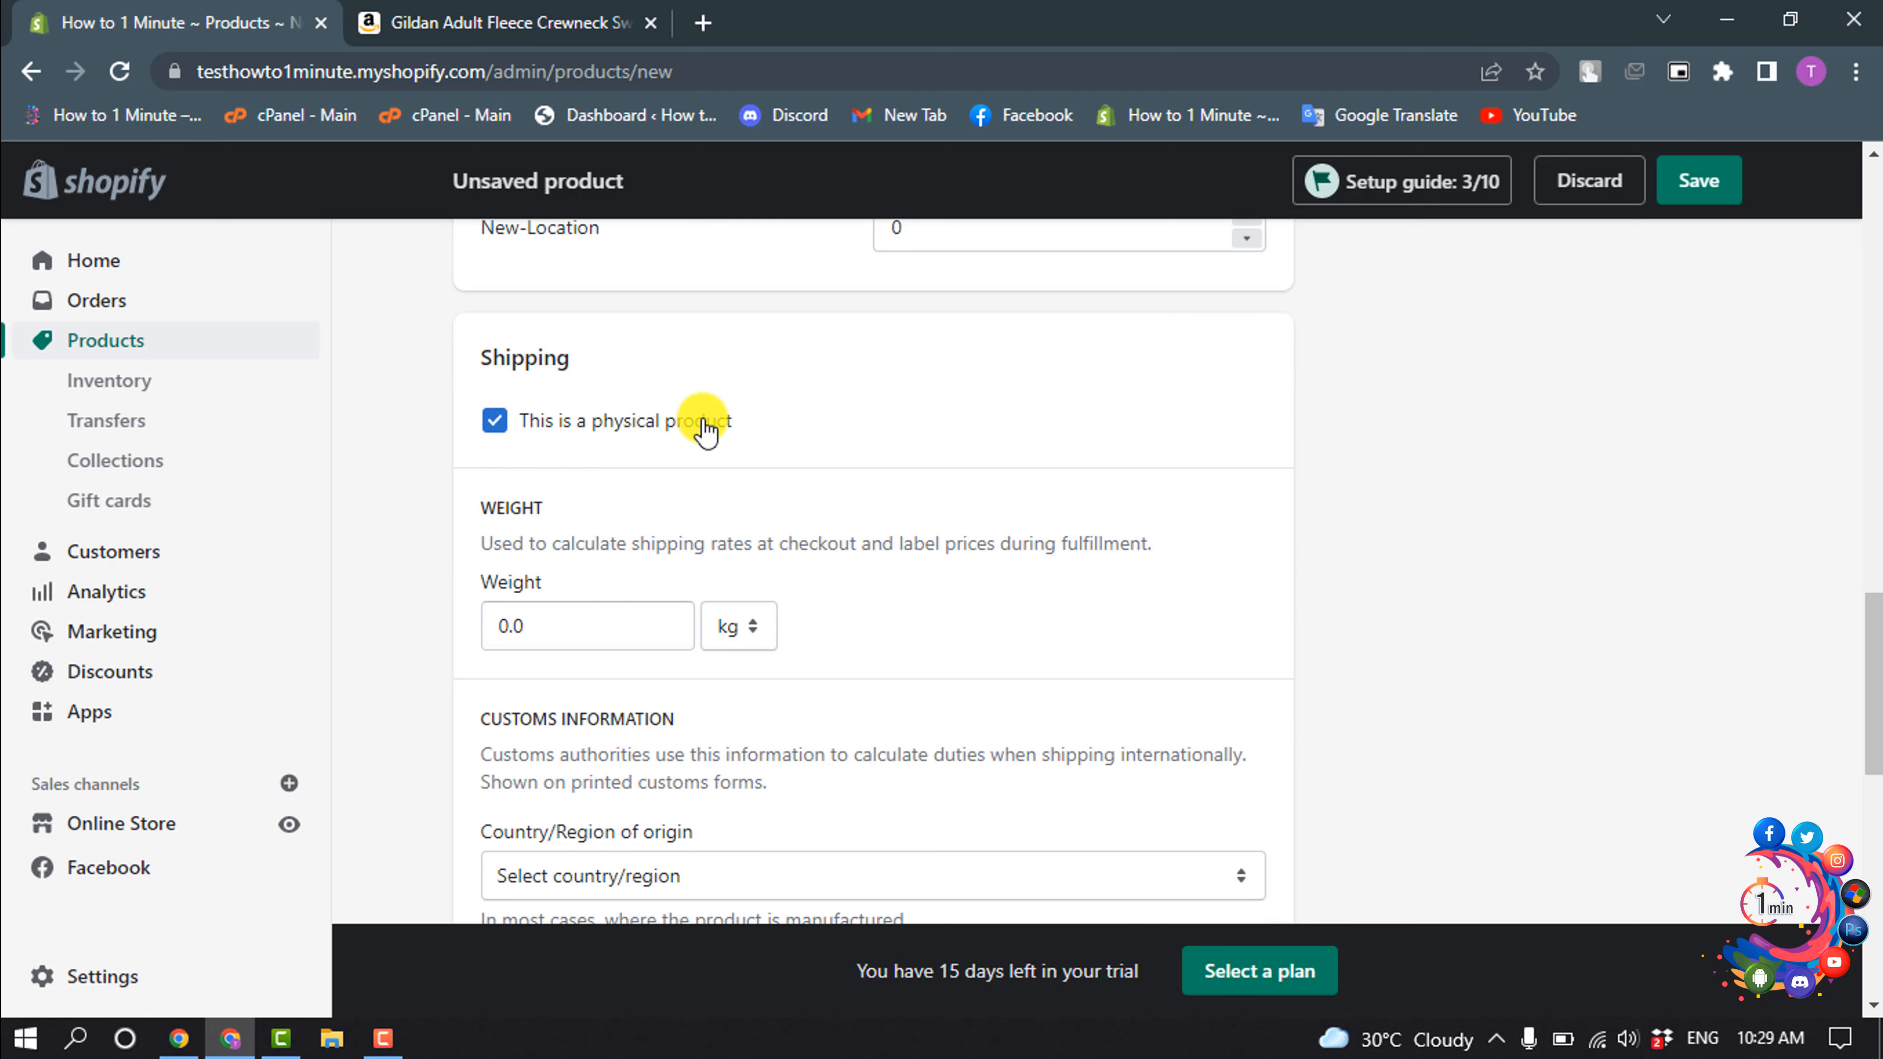
scroll(569, 444, "up", 6)
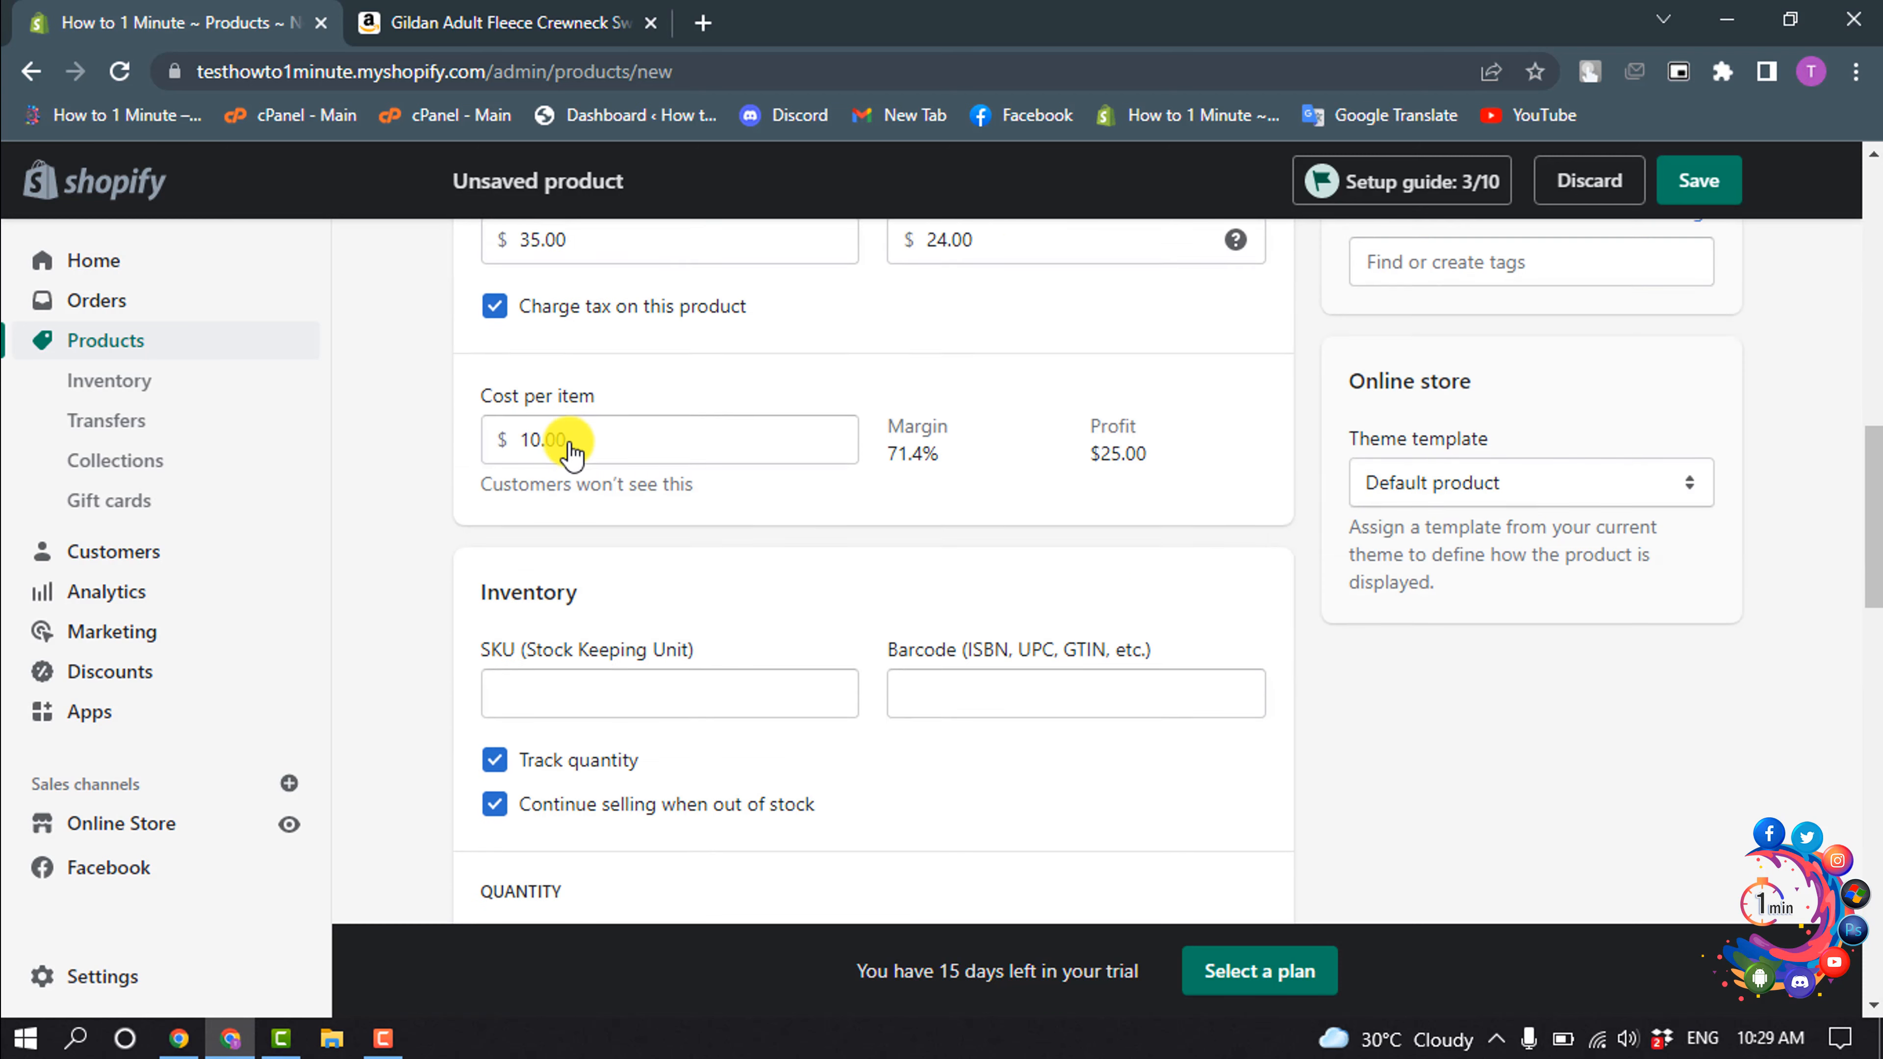
scroll(569, 444, "down", 6)
scroll(567, 444, "down", 2)
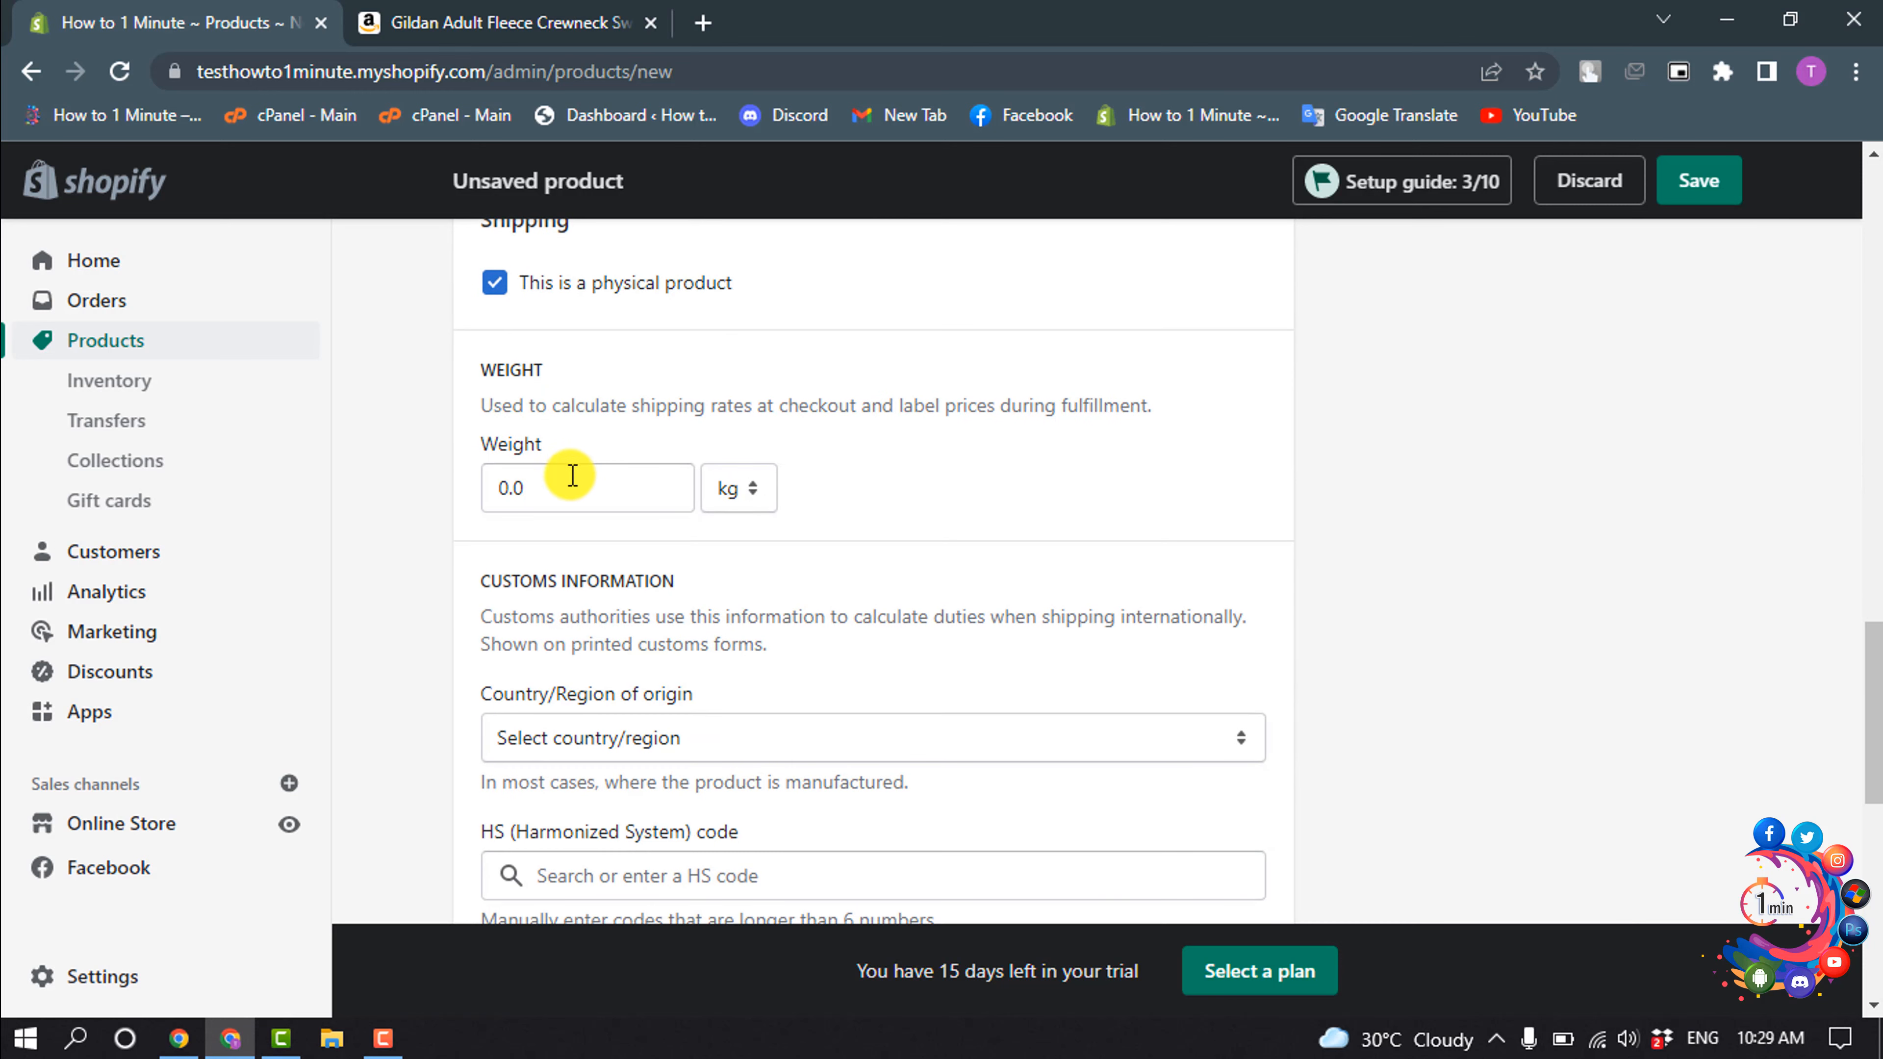
left_click(539, 486)
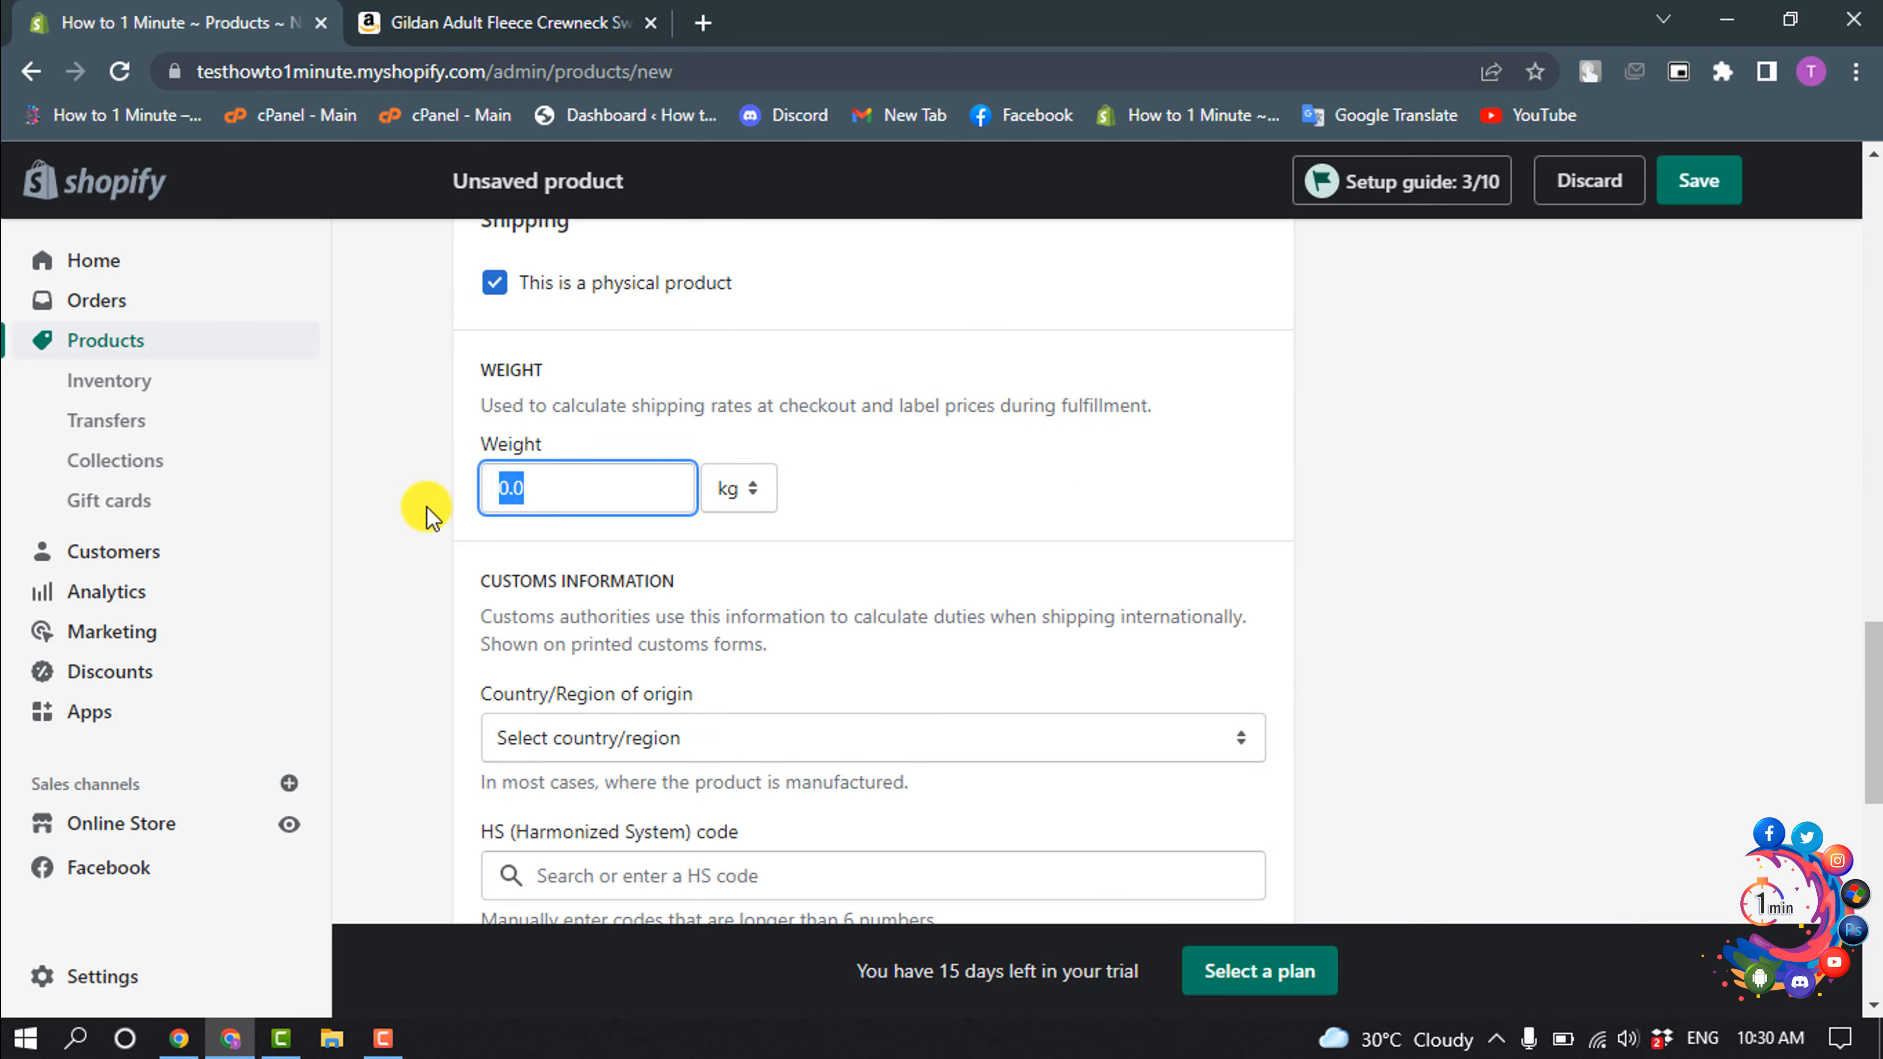
left_click(436, 505)
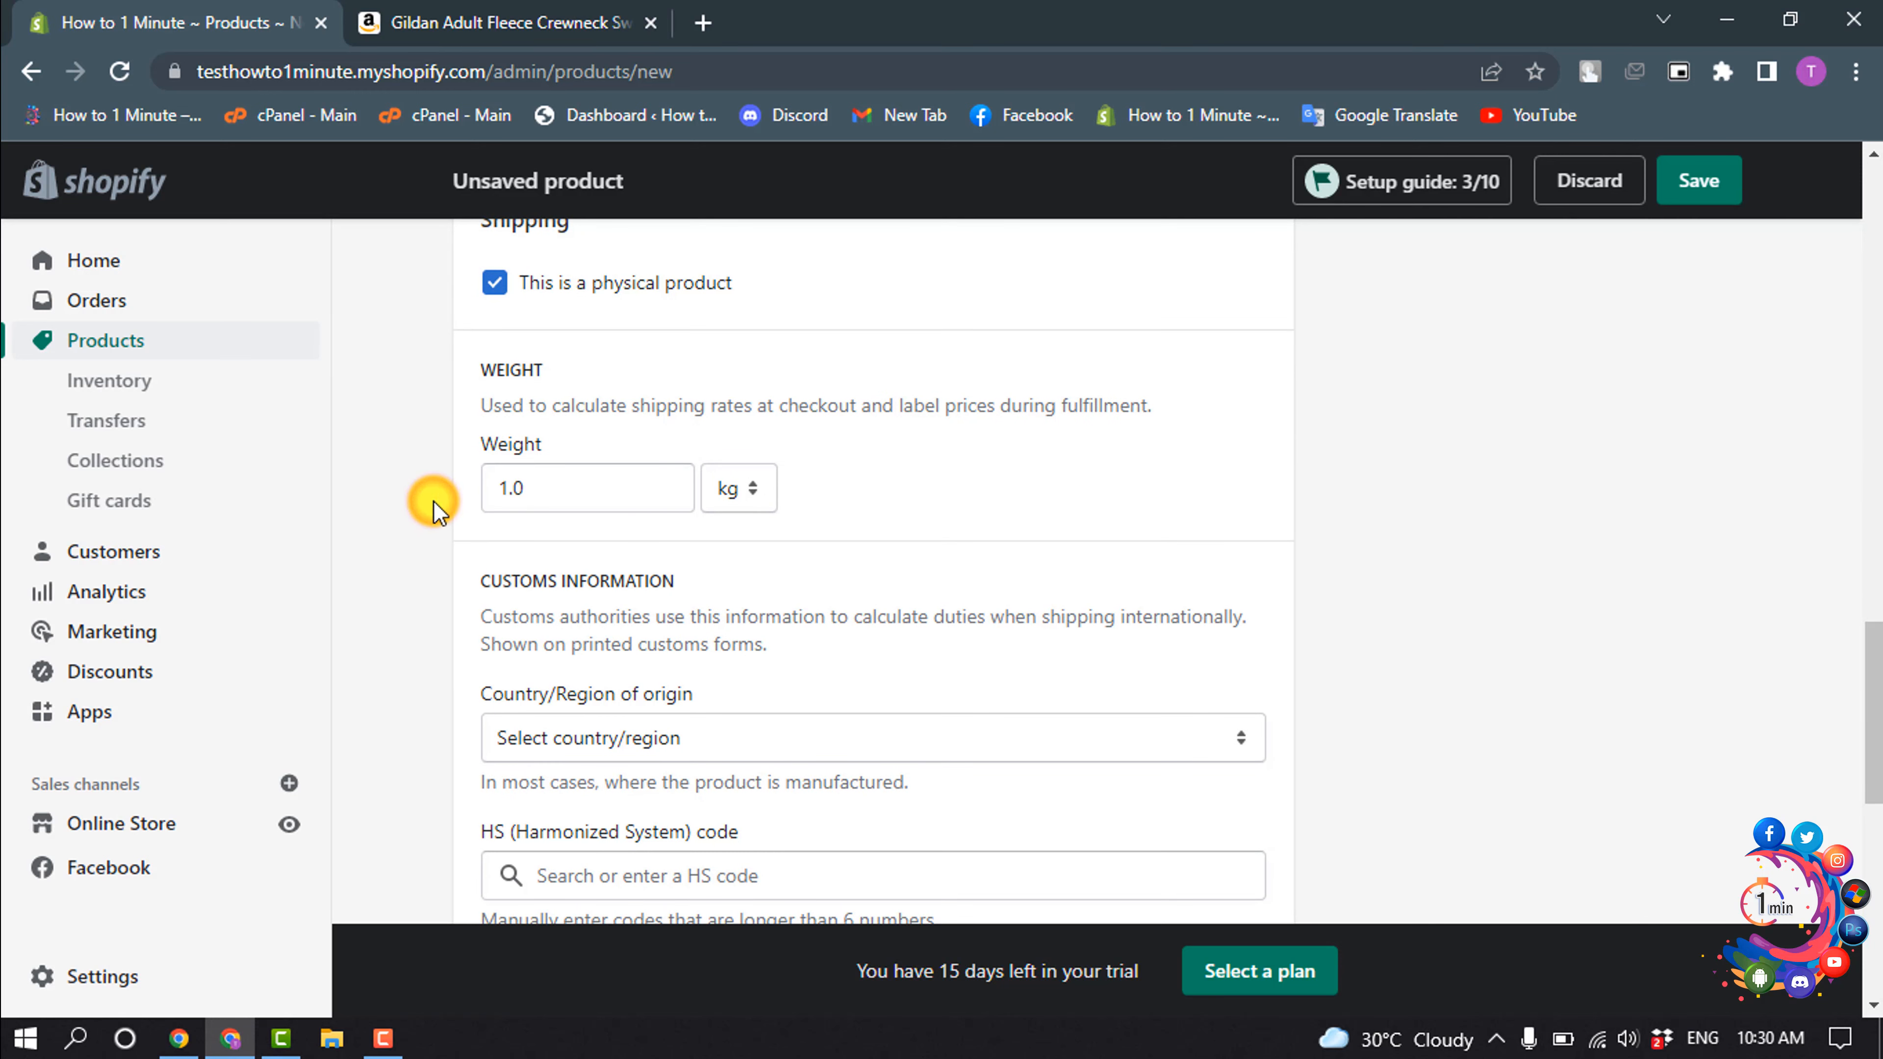
- Choose the product's country of origin in the customs information
scroll(632, 524, "down", 5)
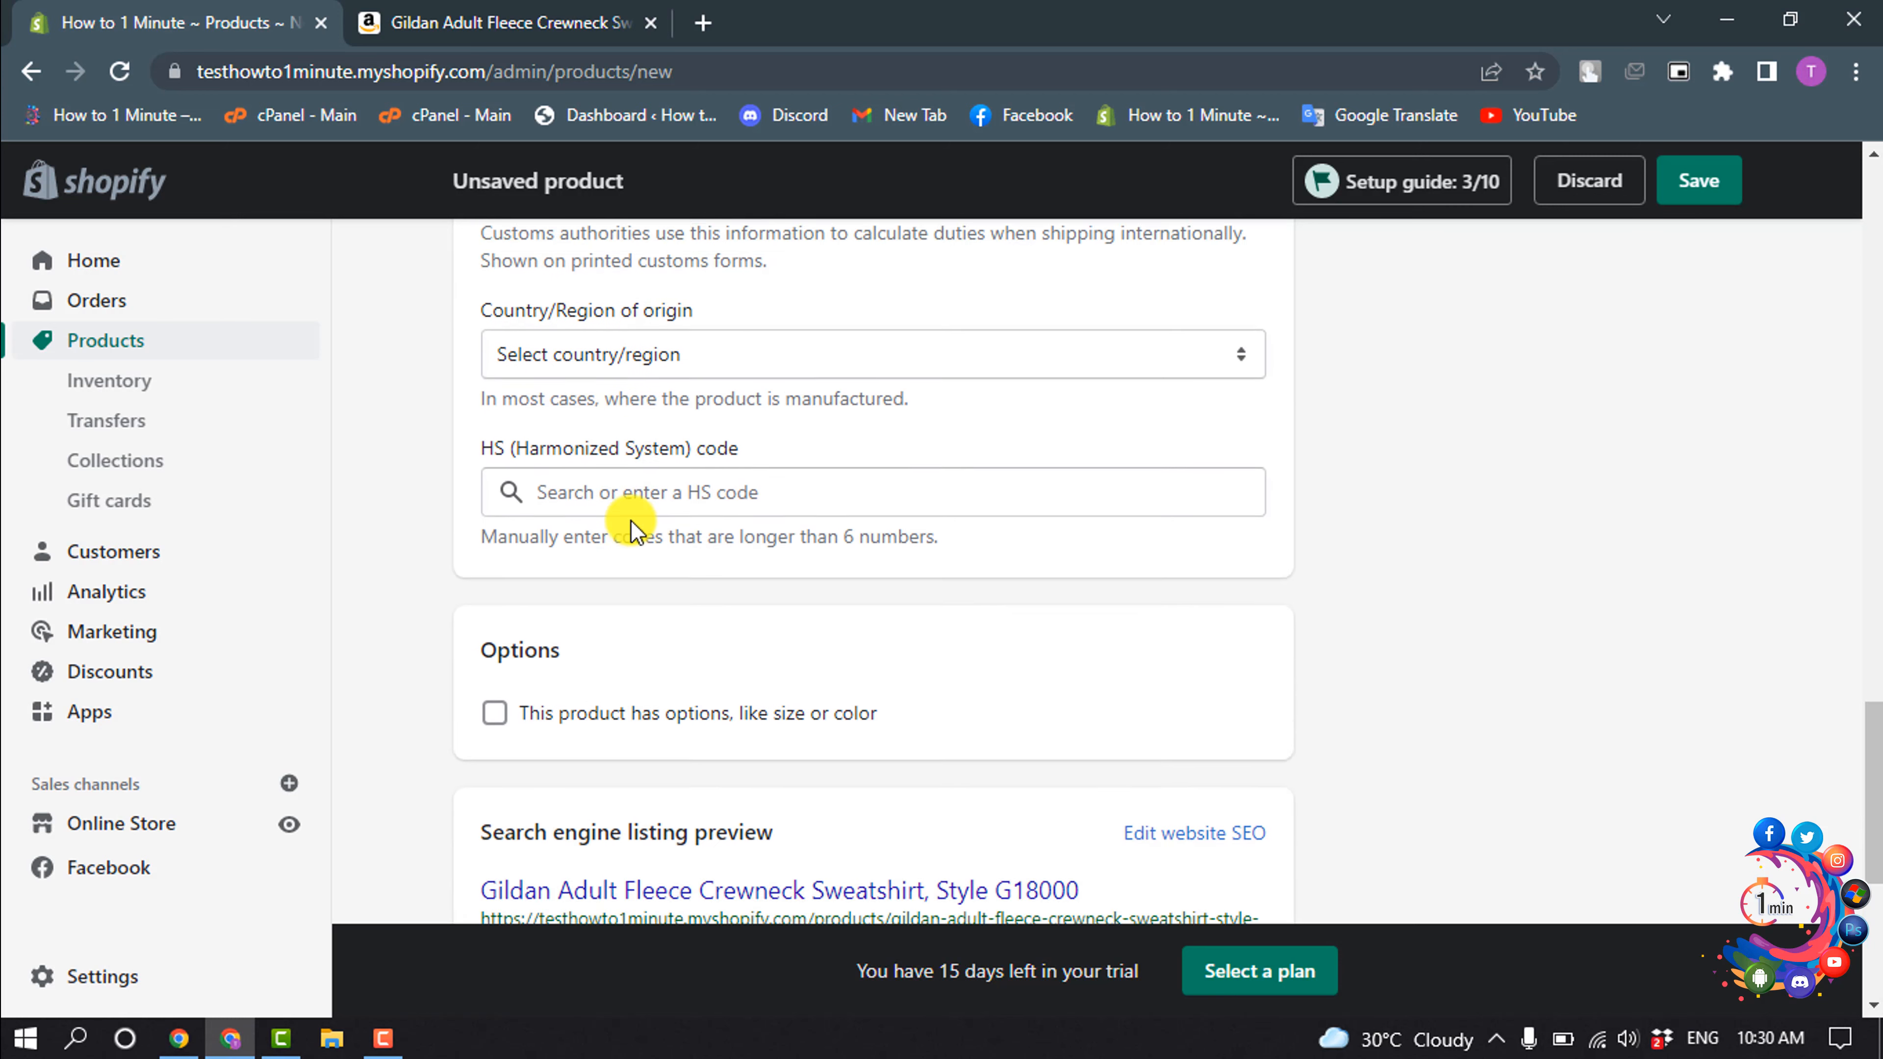
scroll(632, 523, "up", 2)
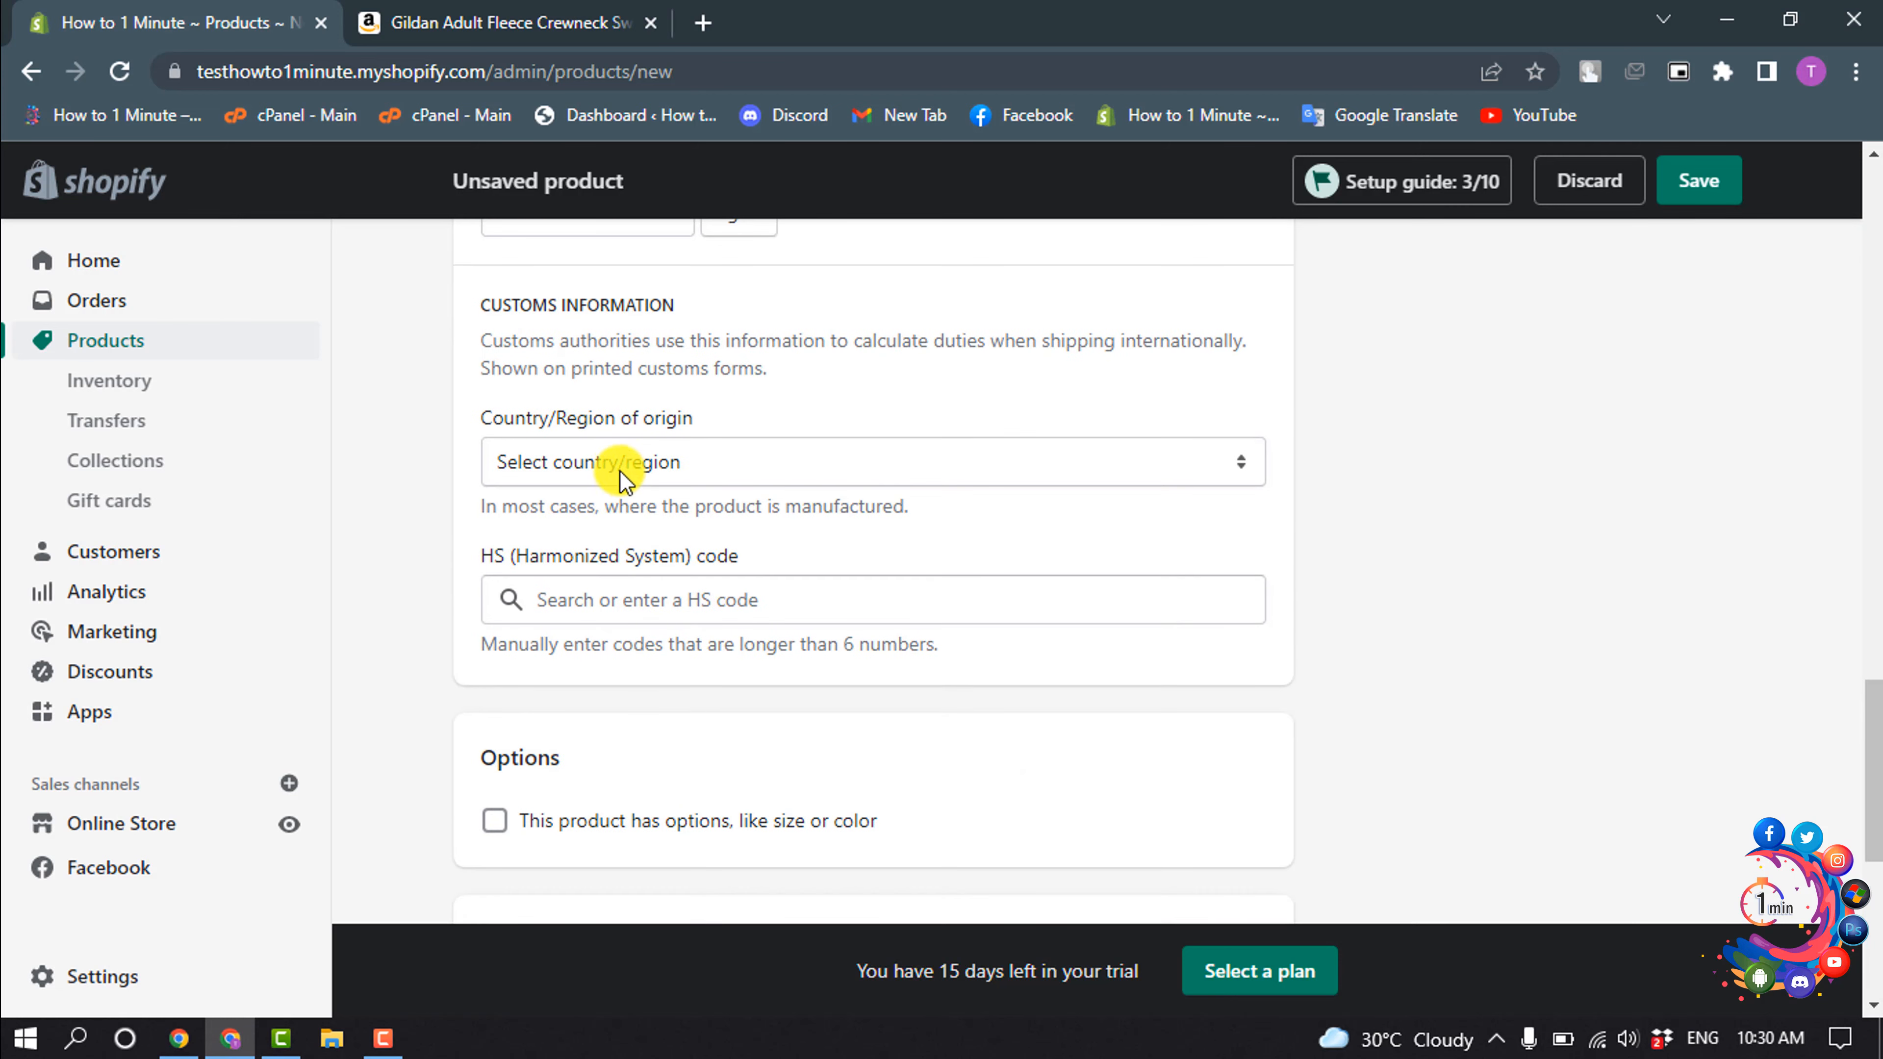
left_click(622, 474)
scroll(626, 697, "down", 10)
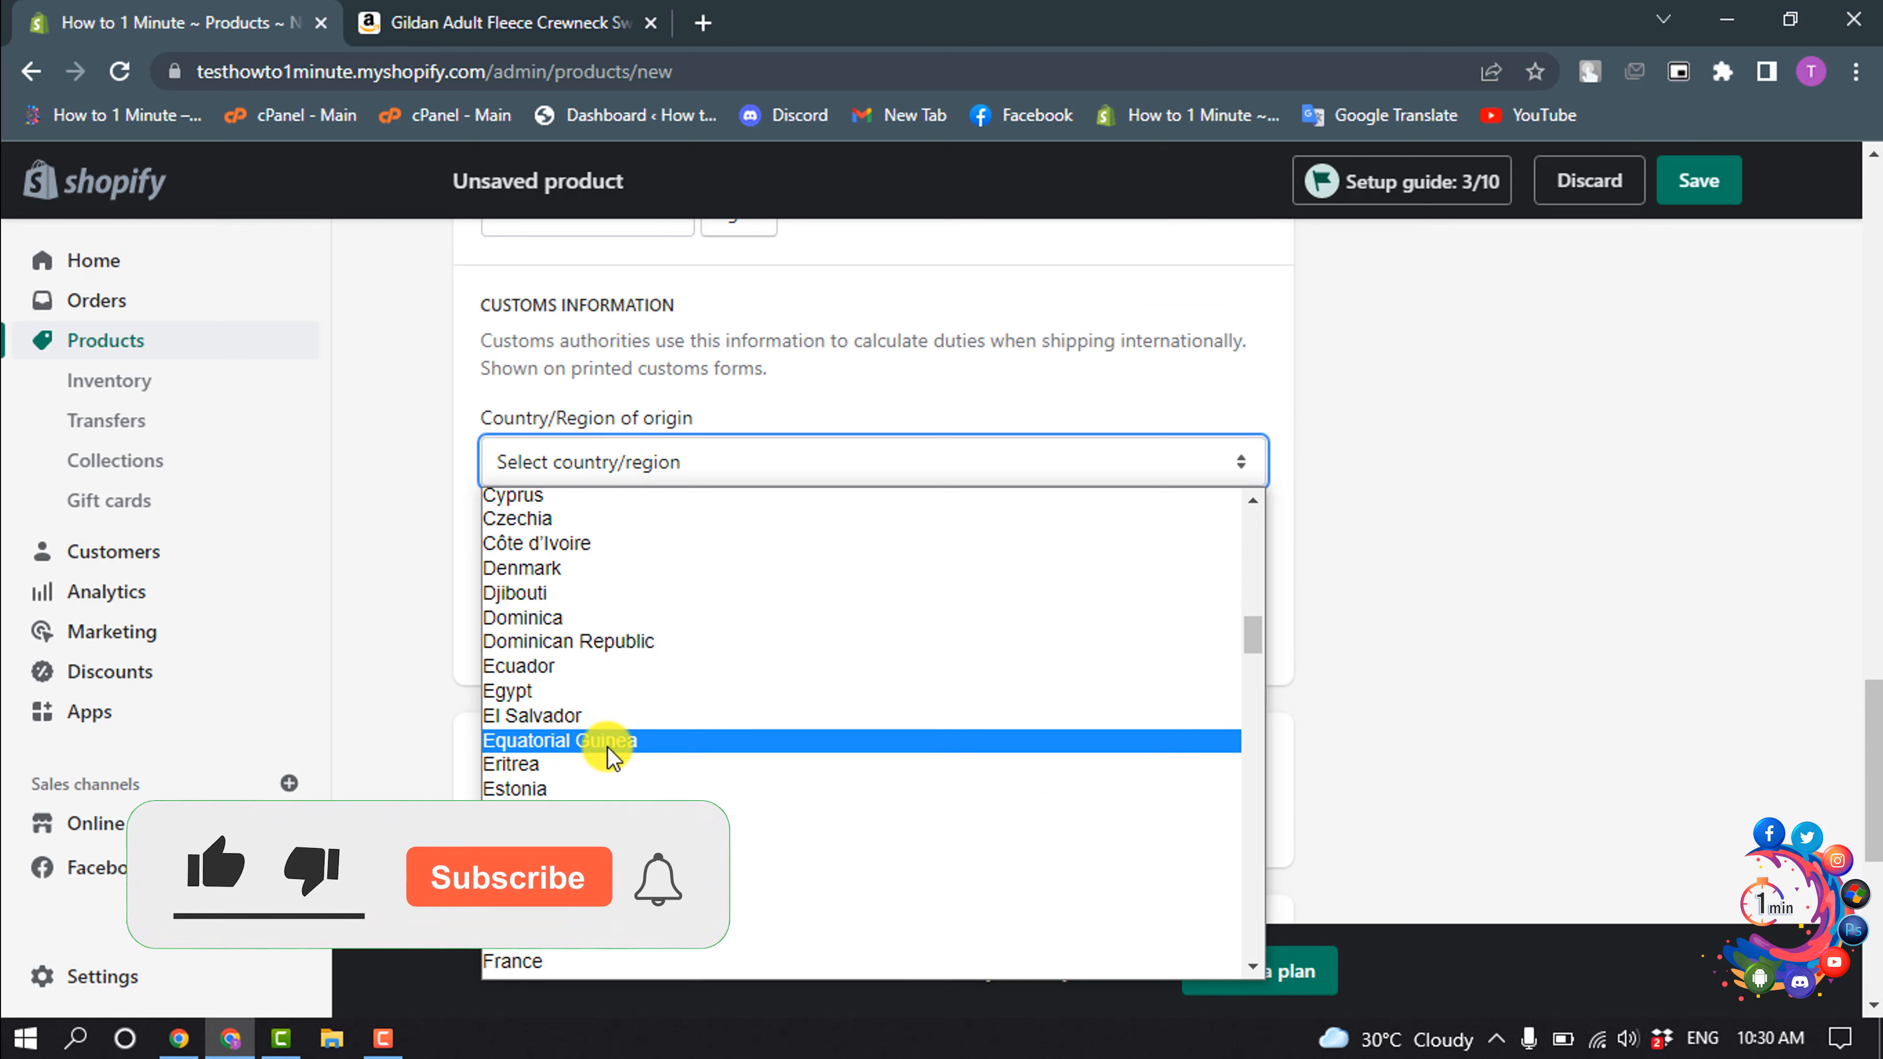
scroll(622, 644, "down", 20)
scroll(593, 697, "down", 10)
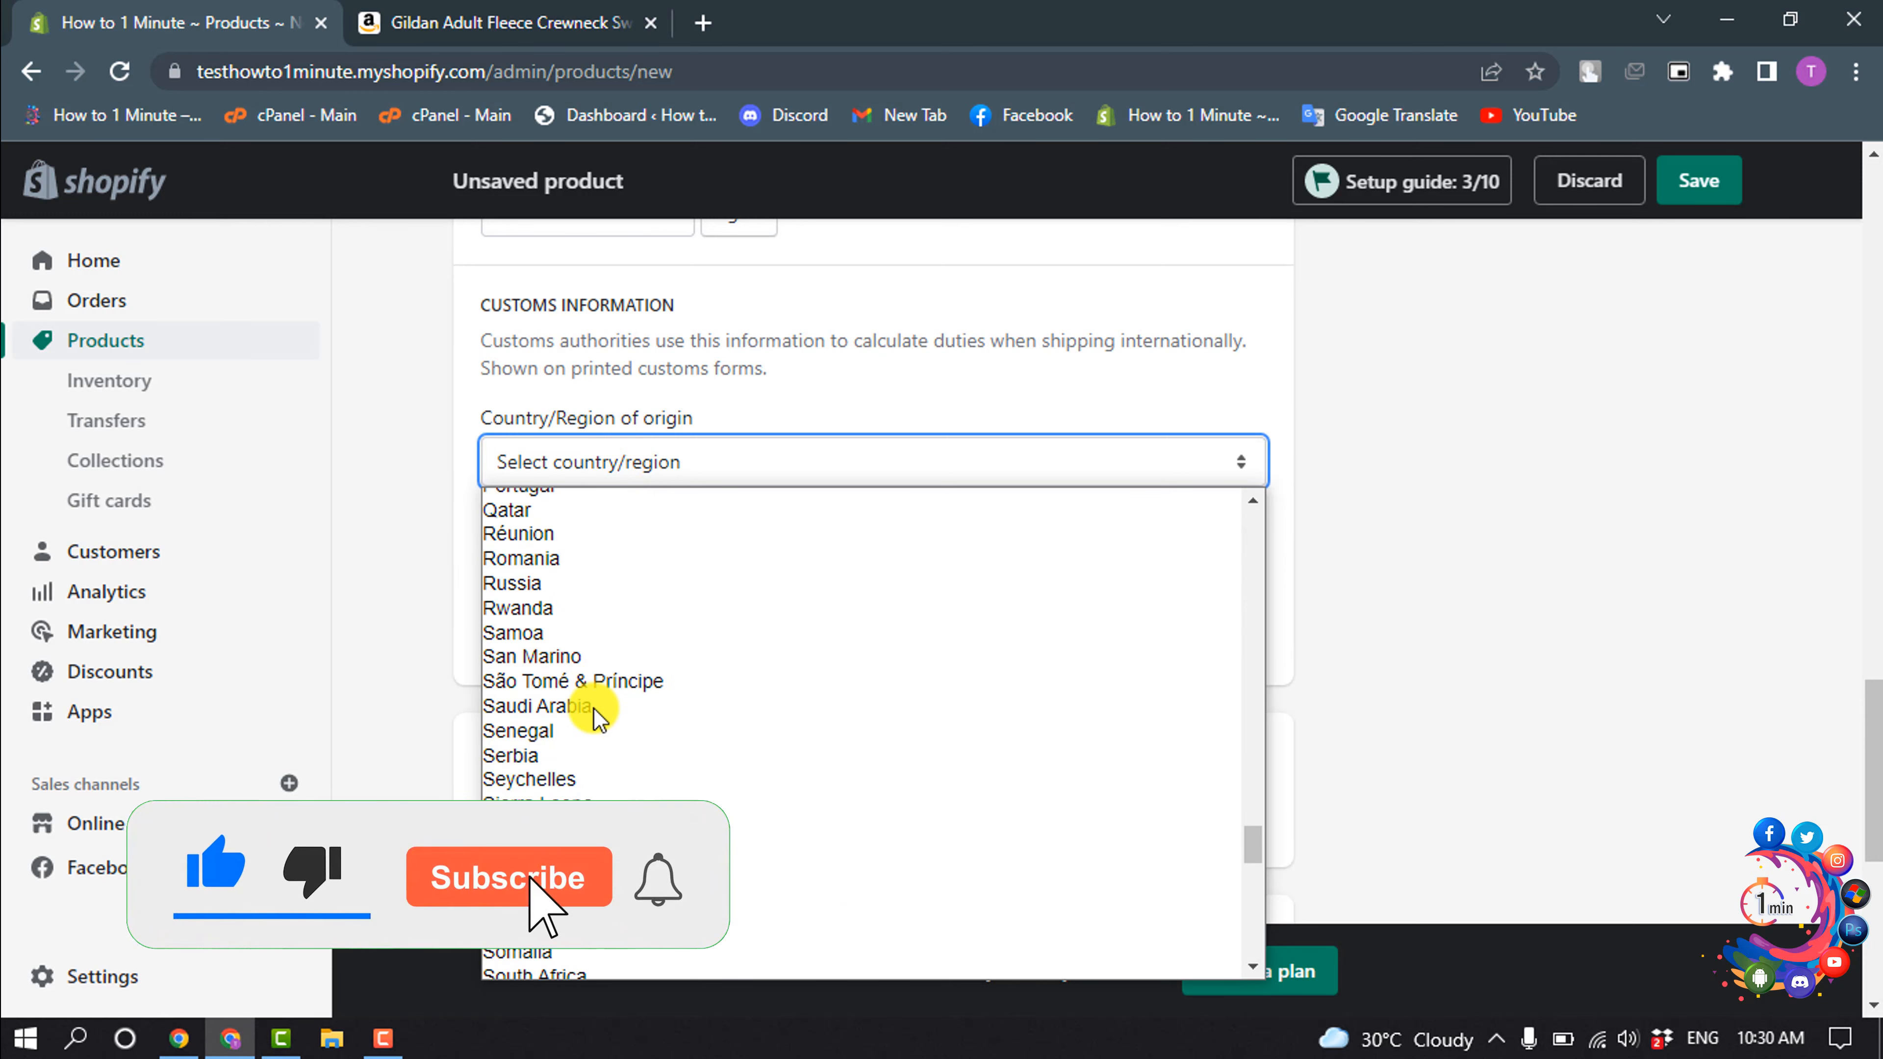
left_click(585, 757)
- Enable options for the product and choose Color as the first option's name
scroll(959, 538, "down", 5)
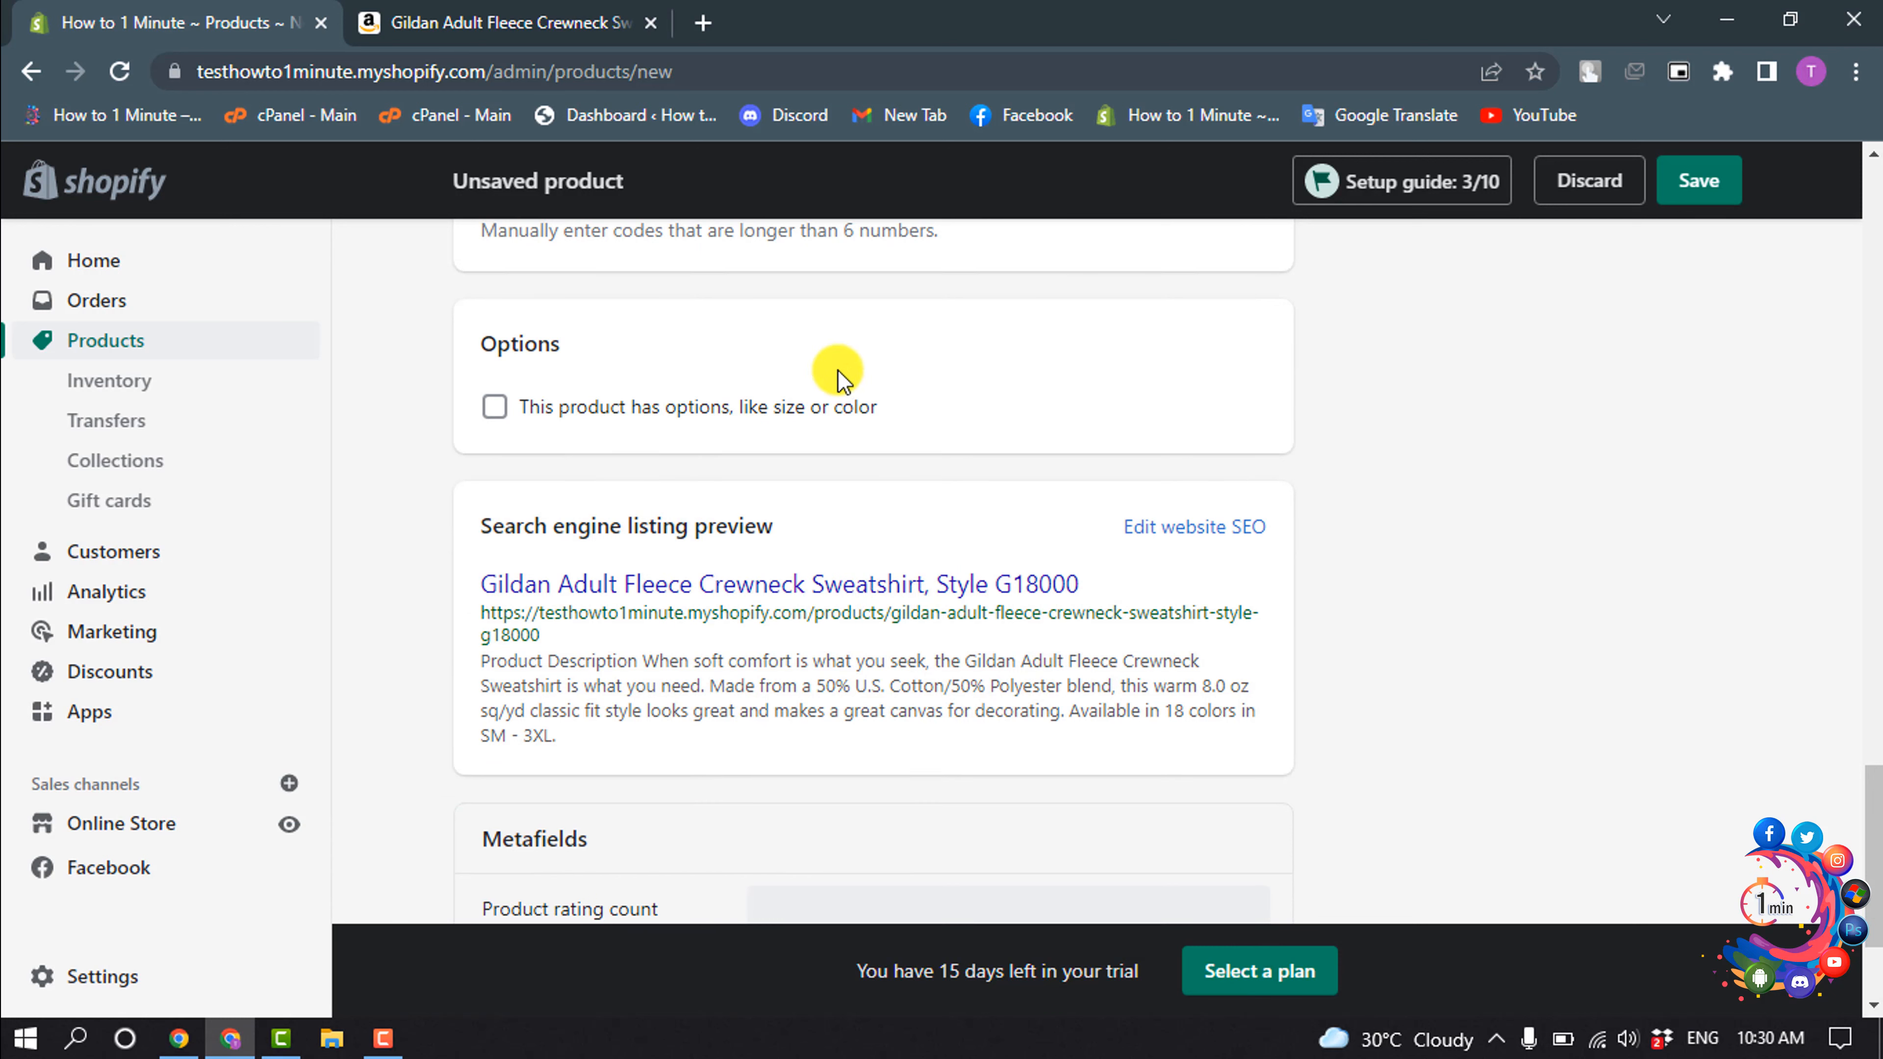
left_click(495, 408)
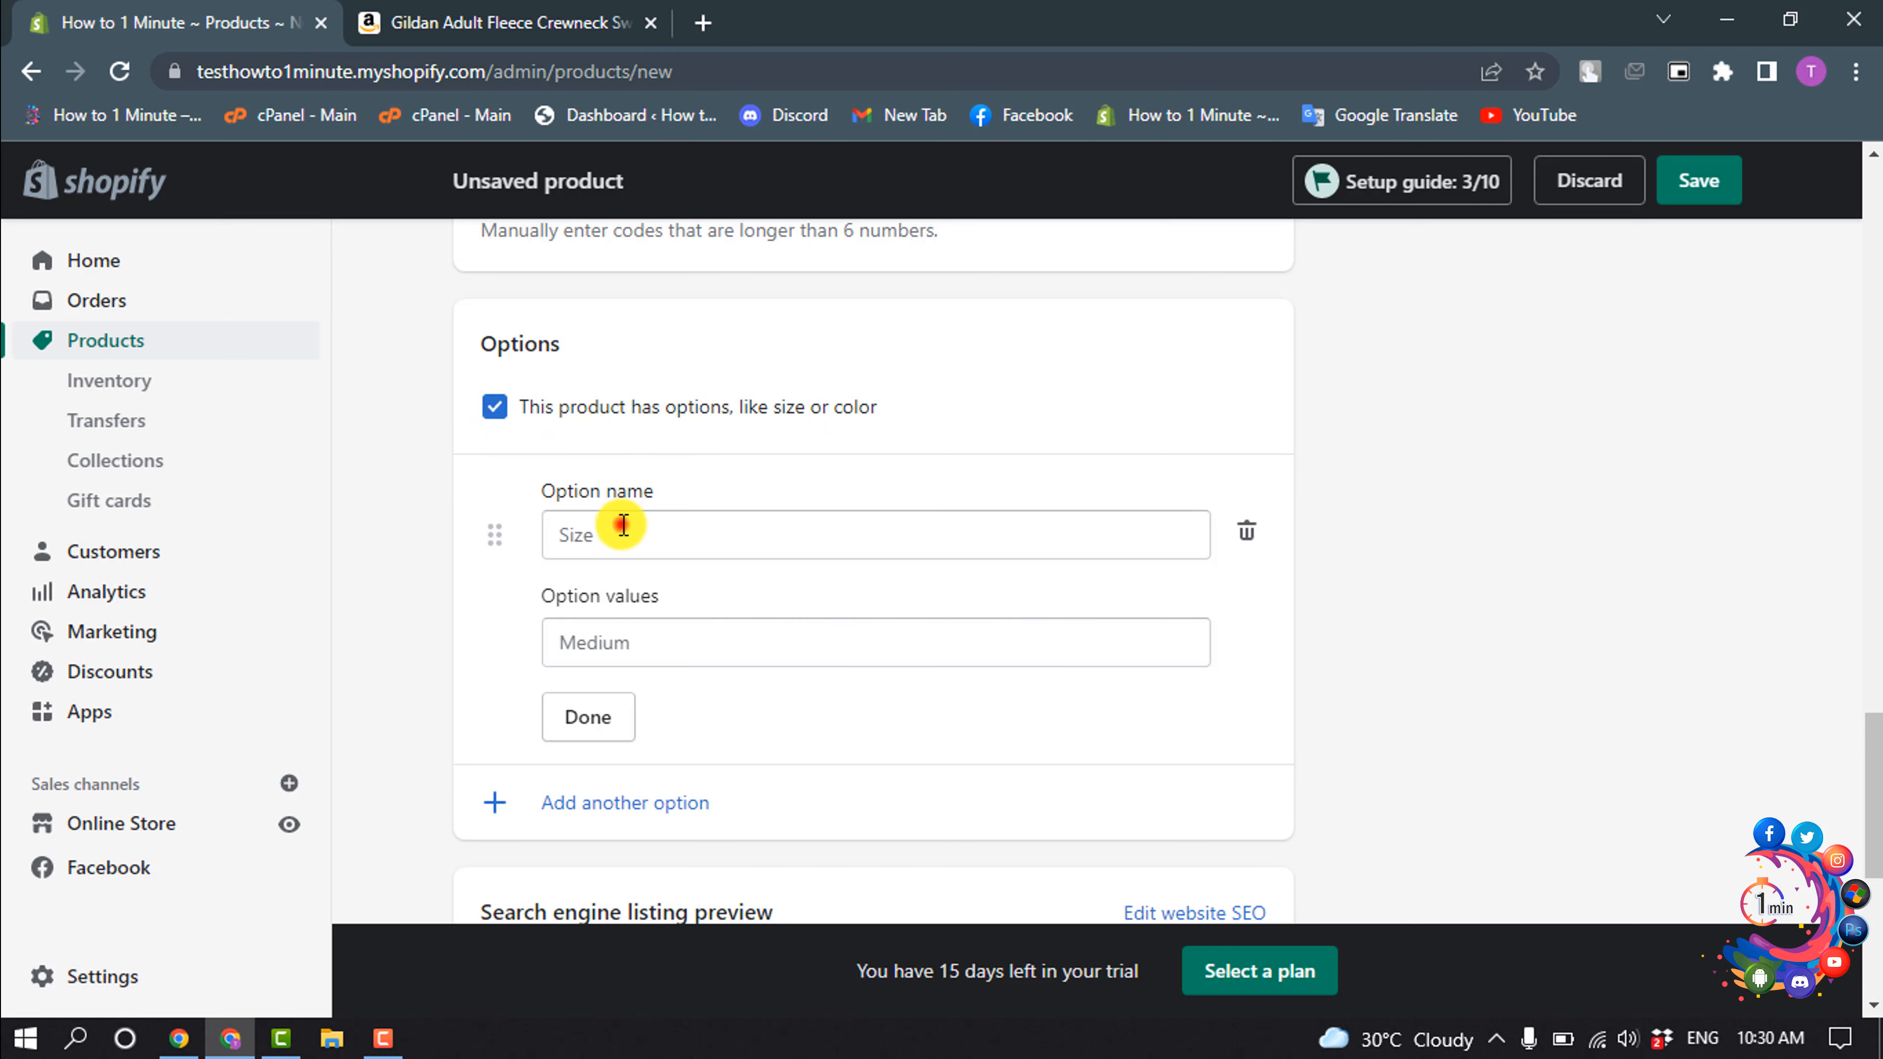
left_click(622, 525)
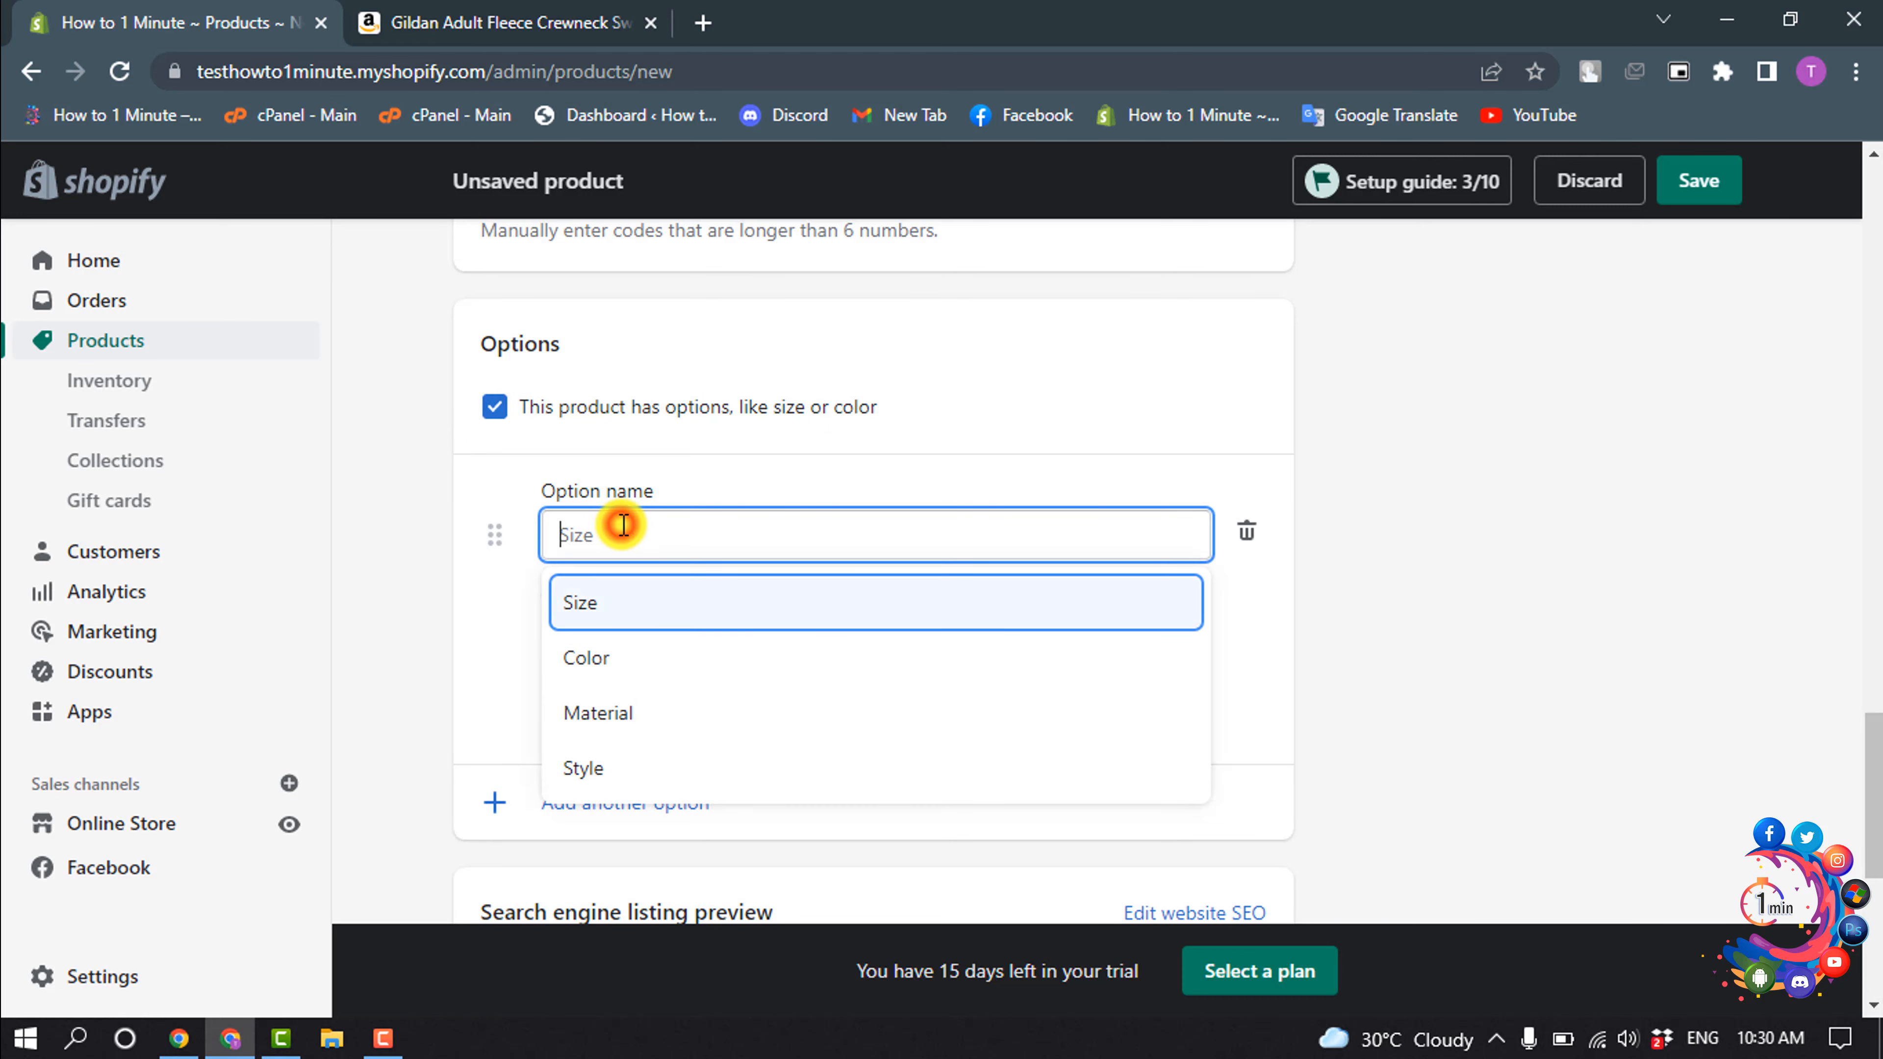
left_click(604, 667)
- Give the Color option the values Blue, Red and Light Blue and finish editing it
left_click(602, 650)
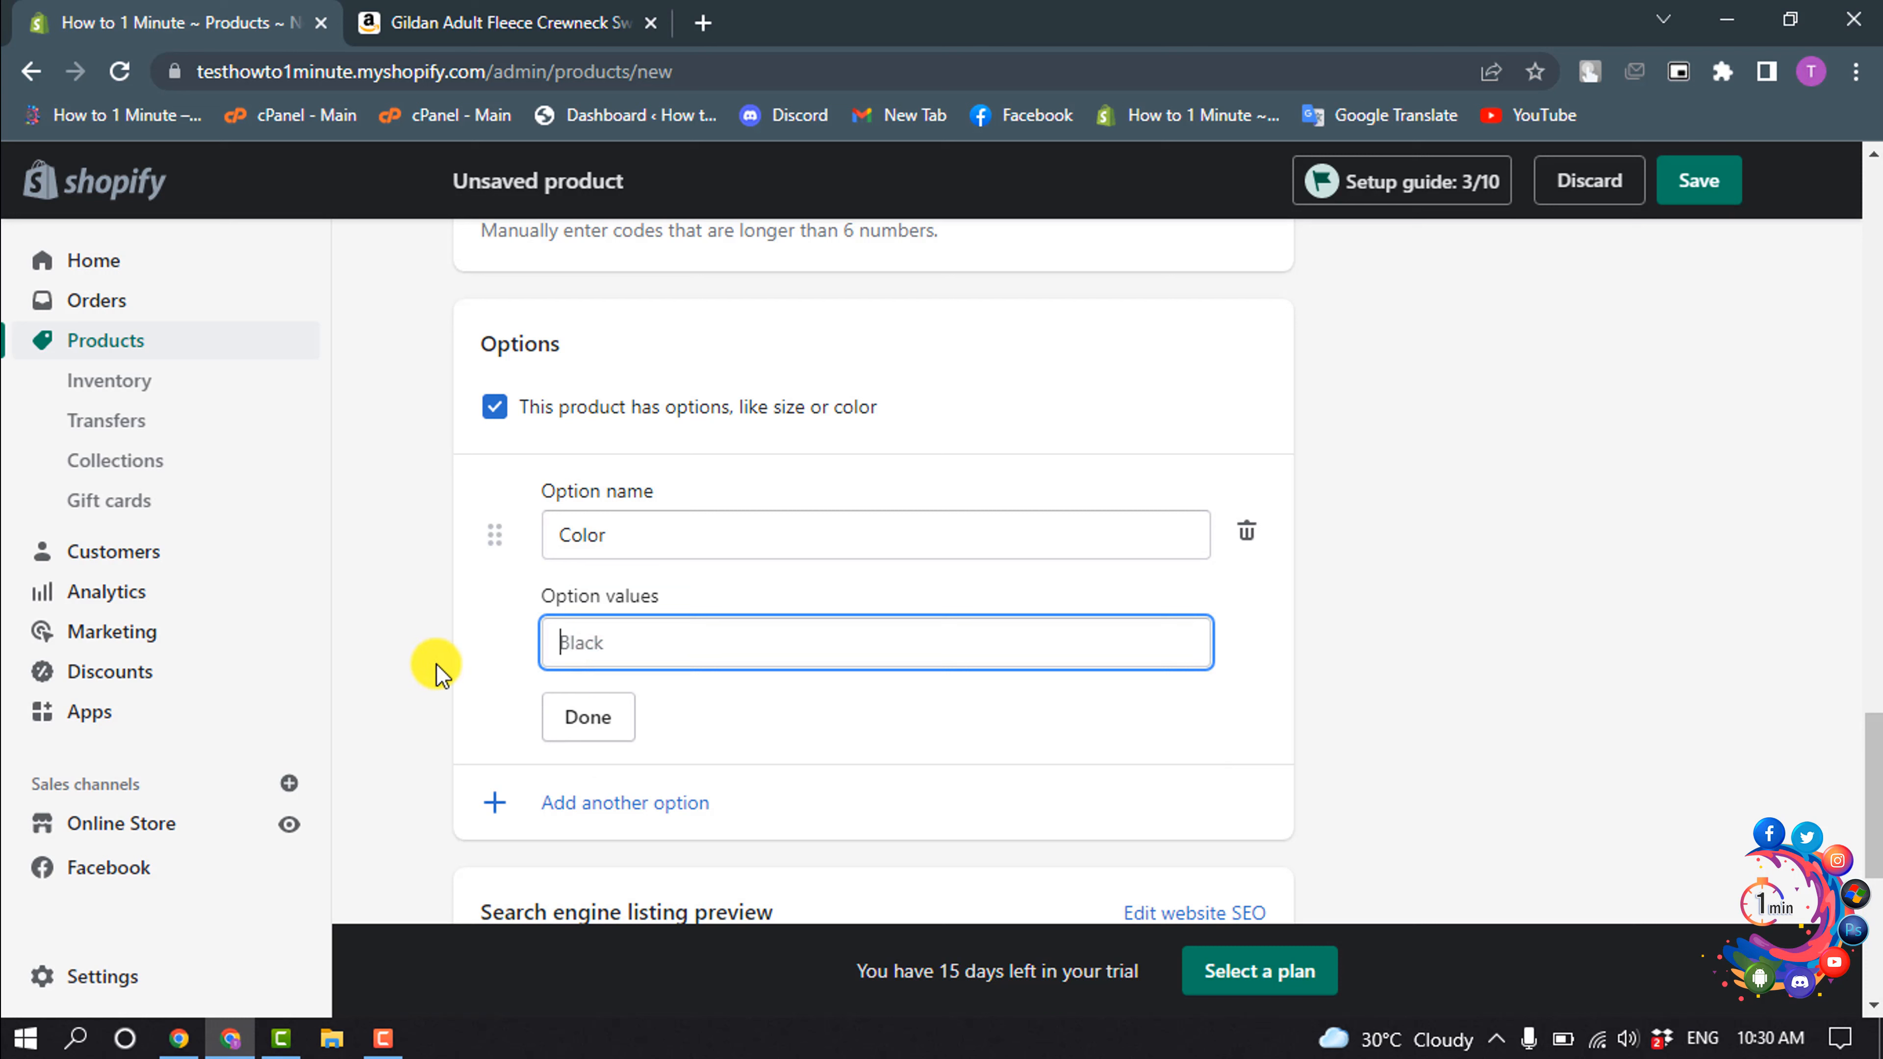
type("Ble")
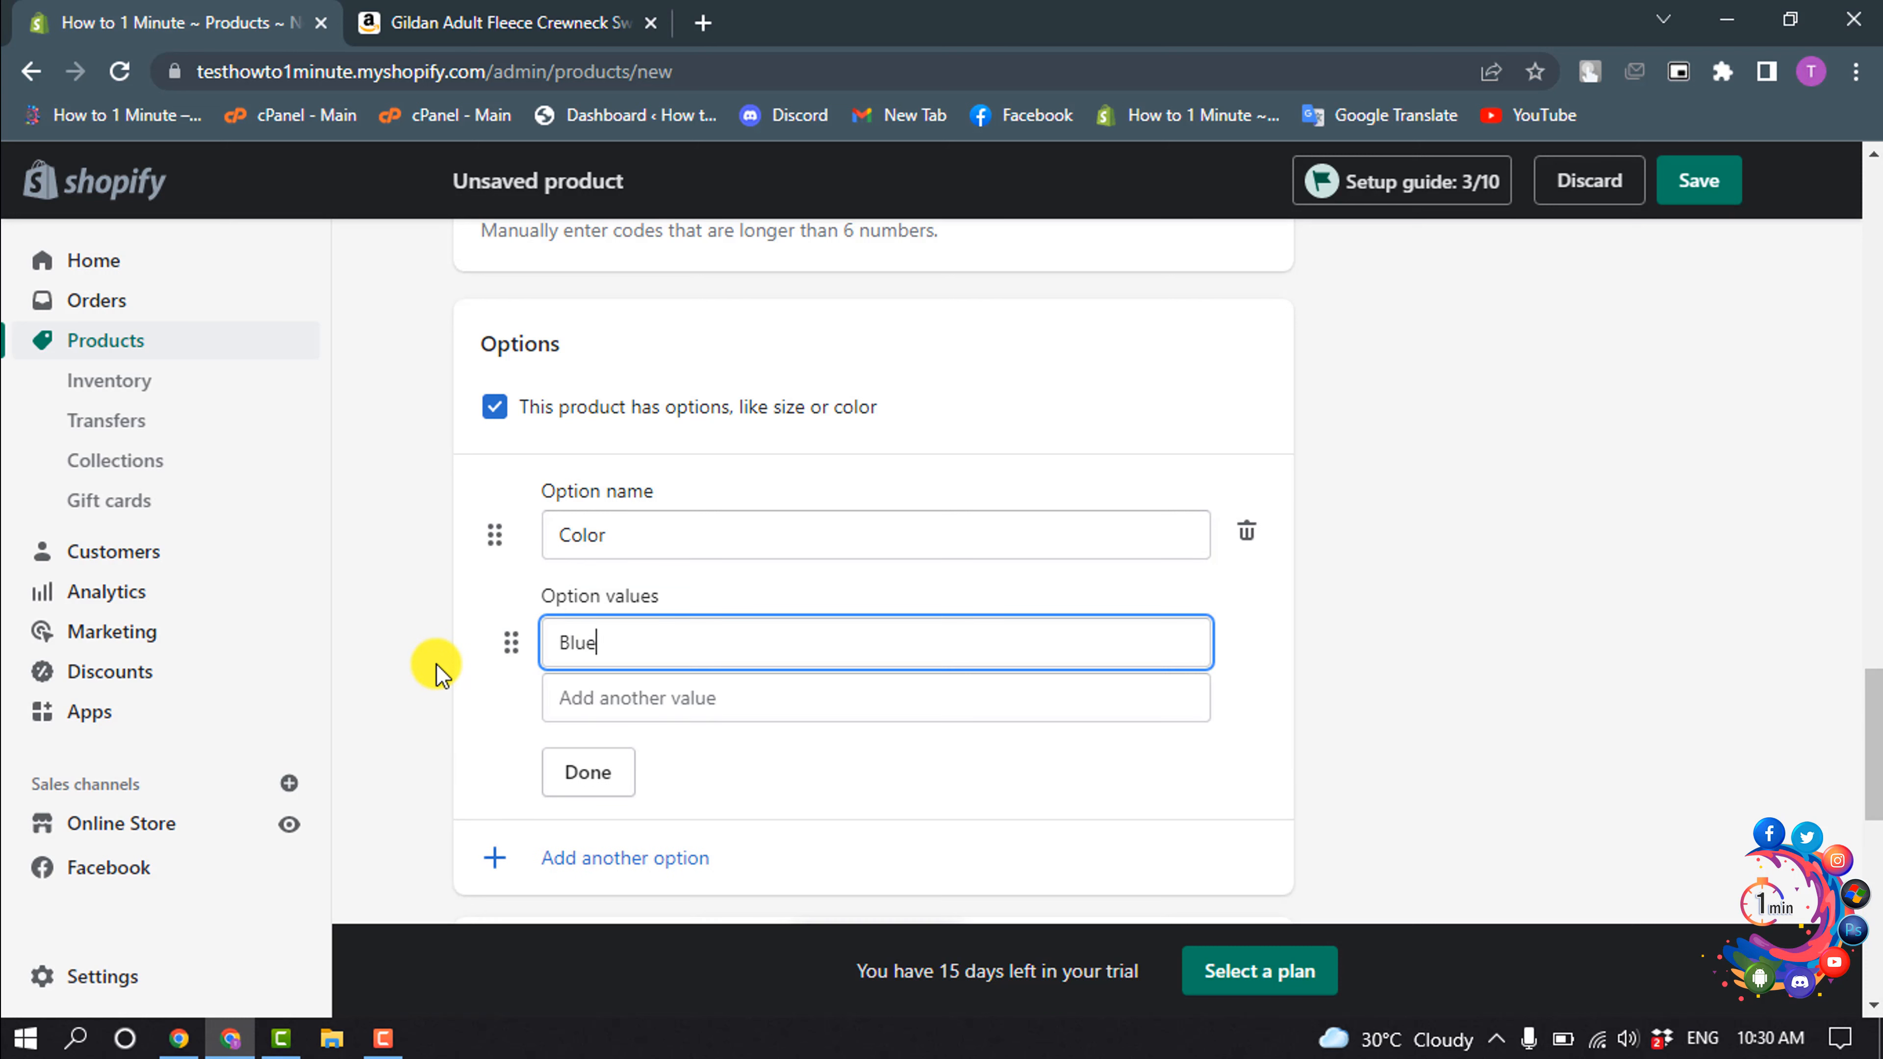
left_click(609, 708)
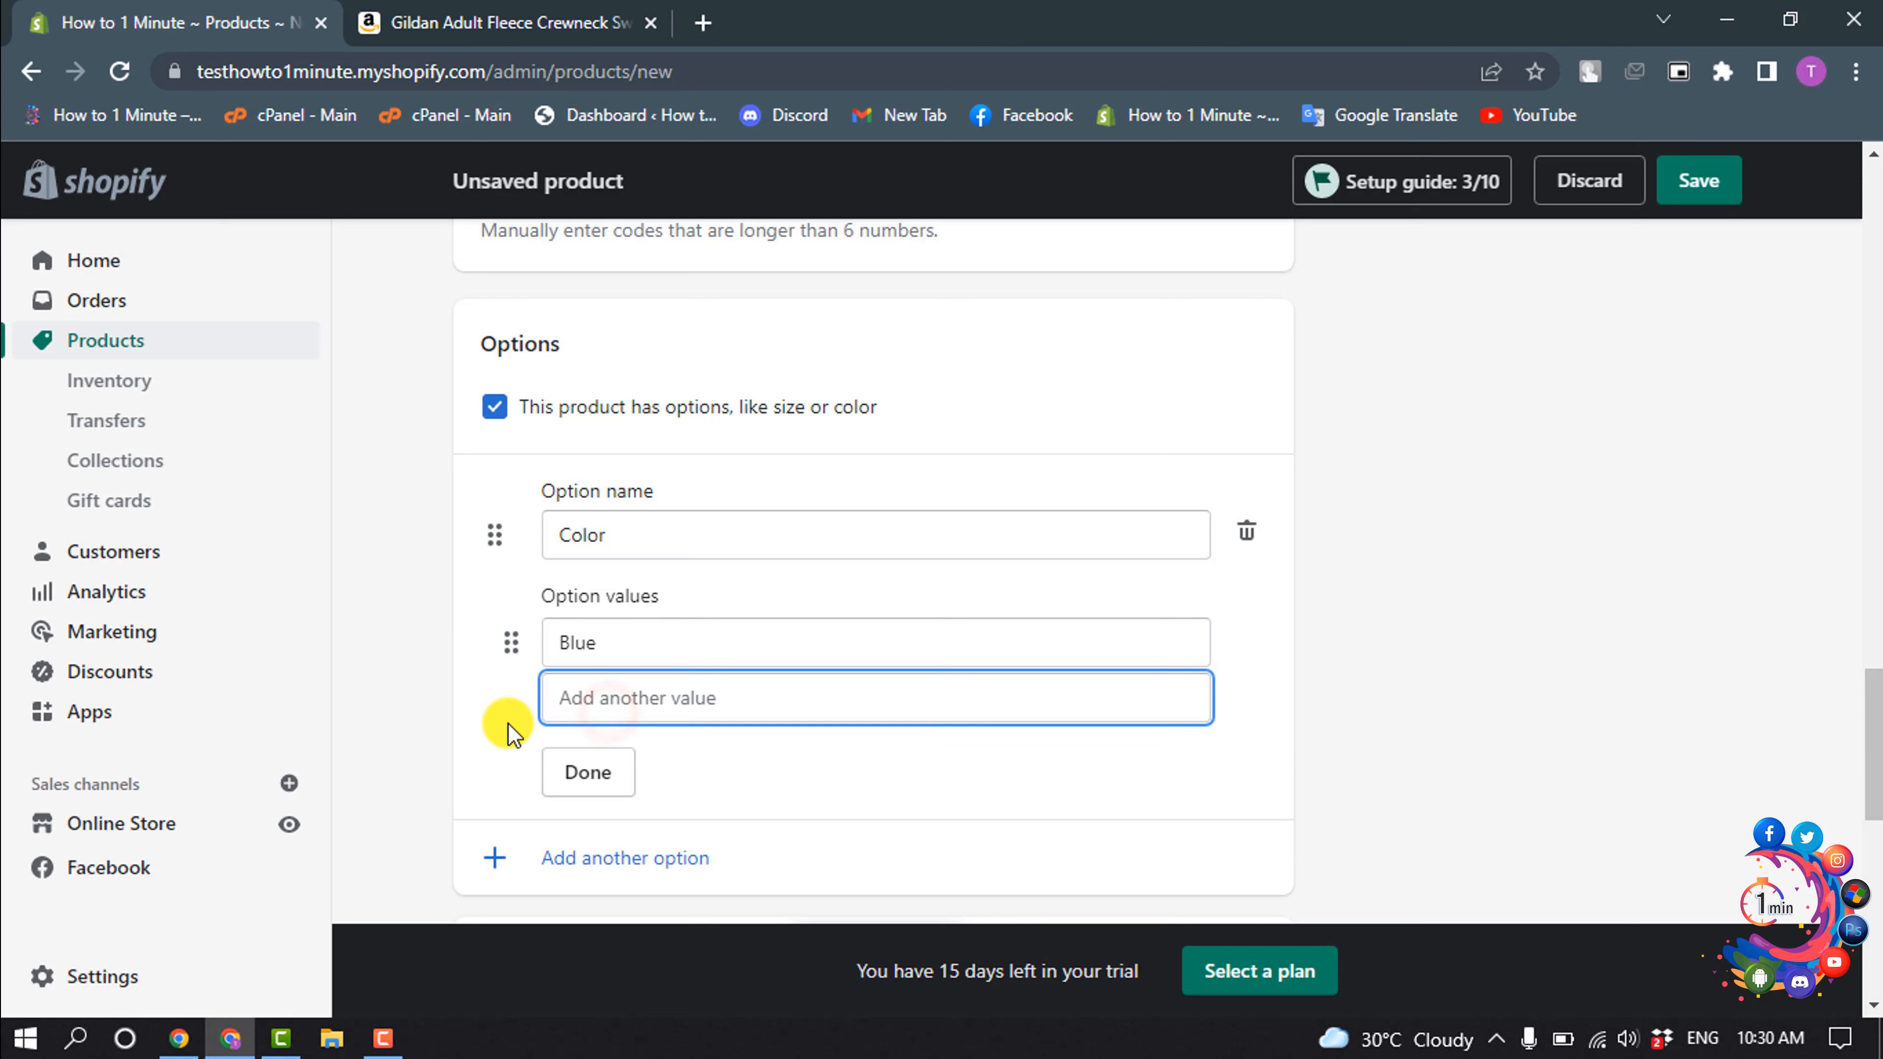
type("Red")
left_click(630, 738)
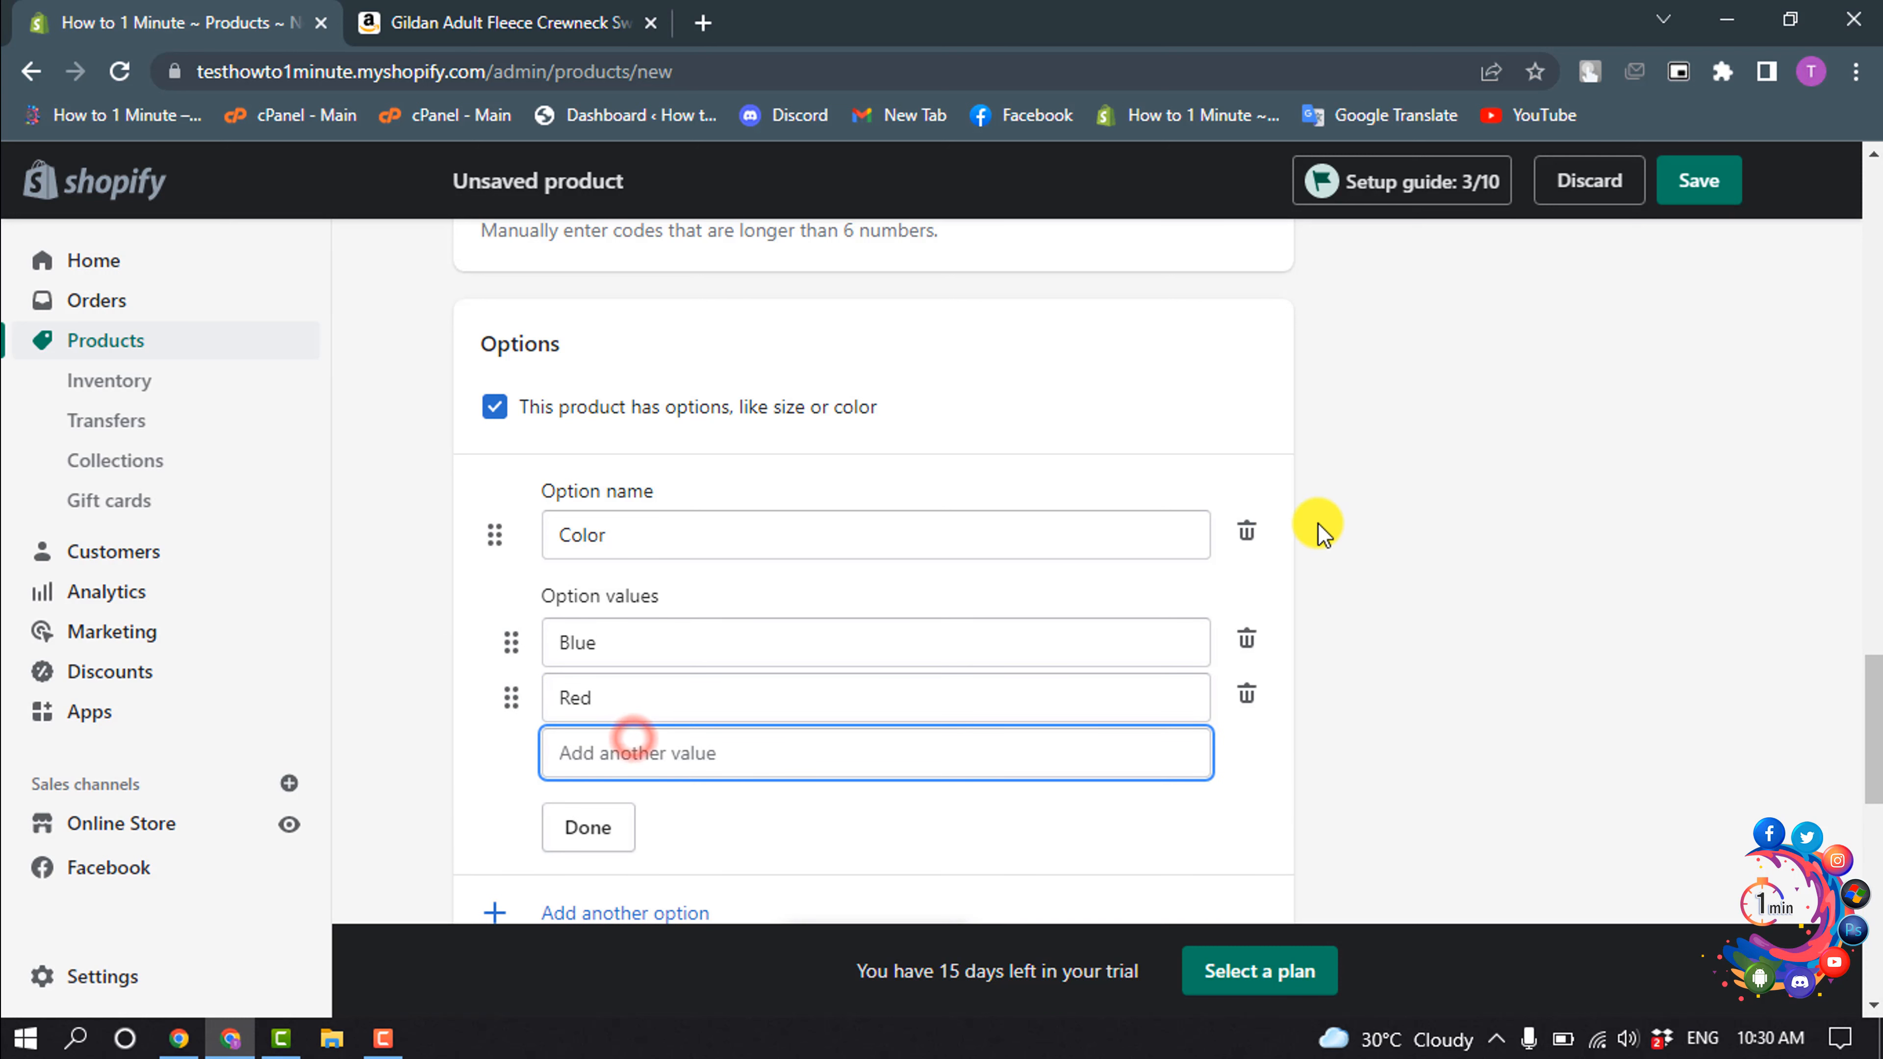
type("Light Blue")
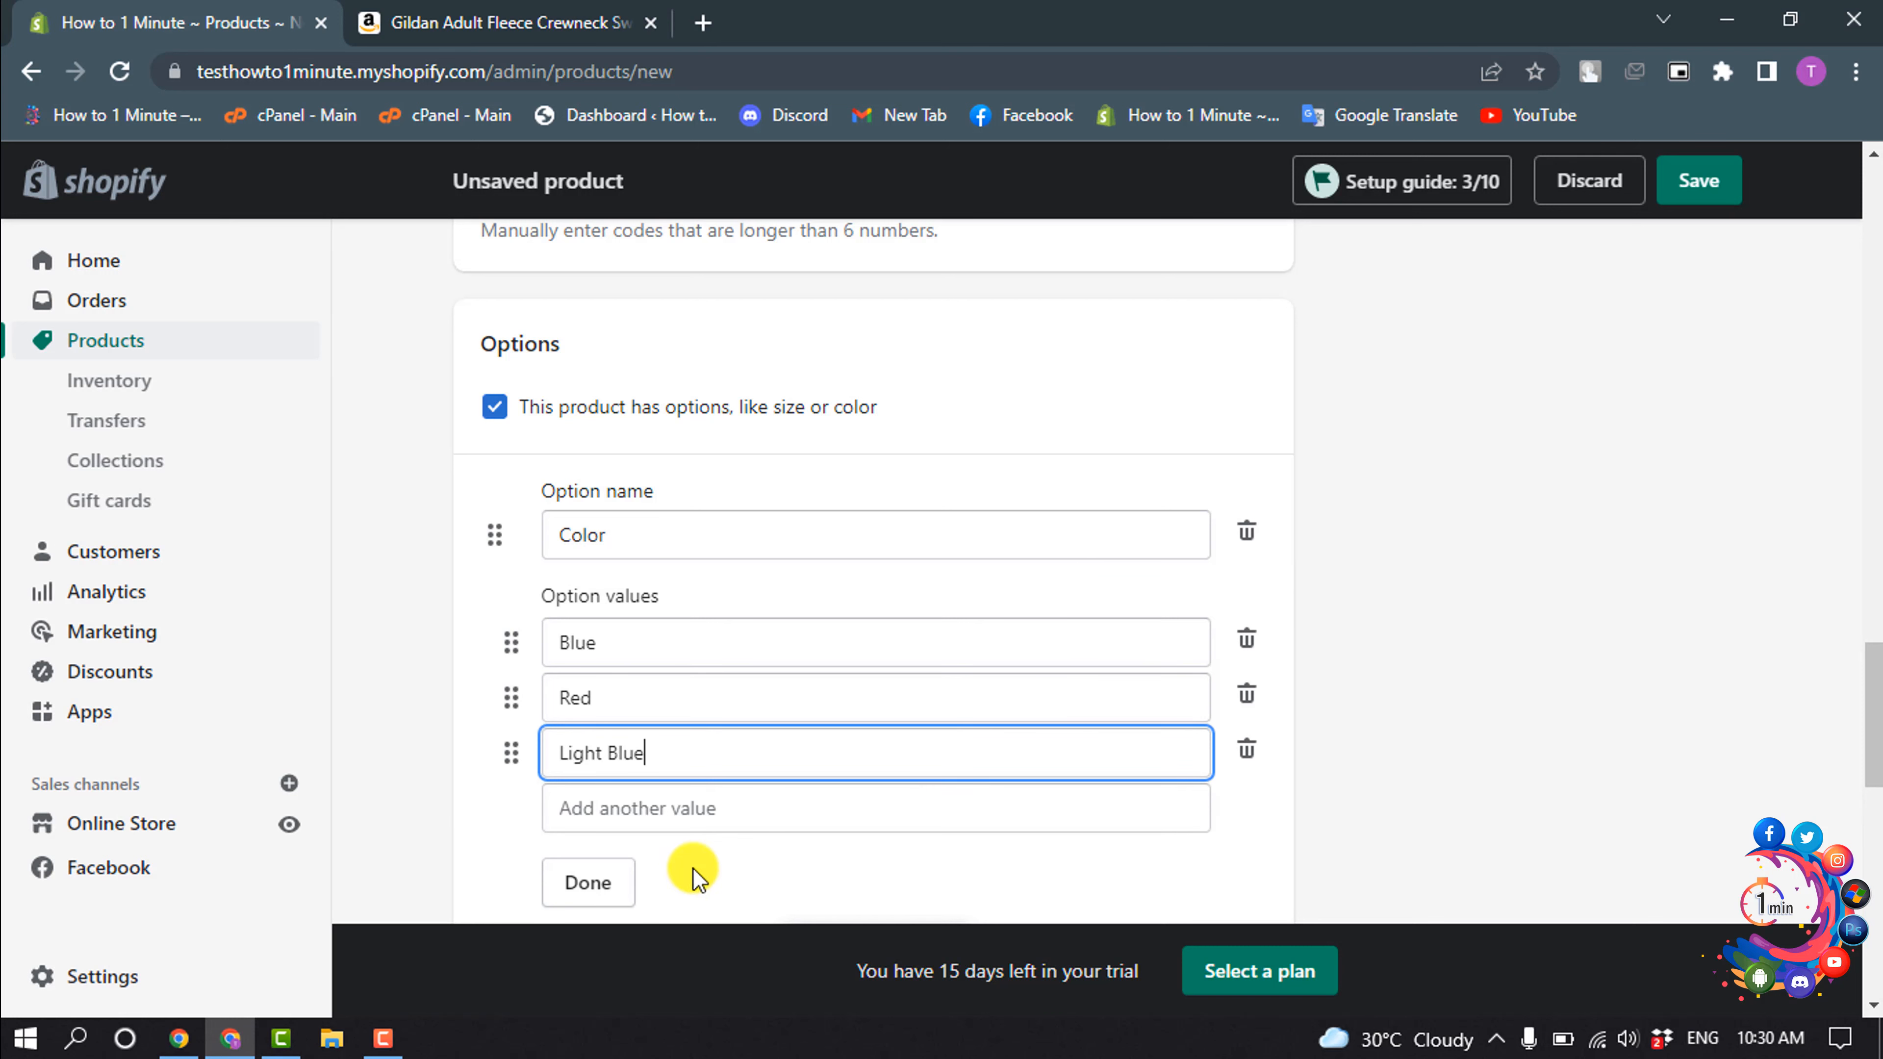
left_click(588, 887)
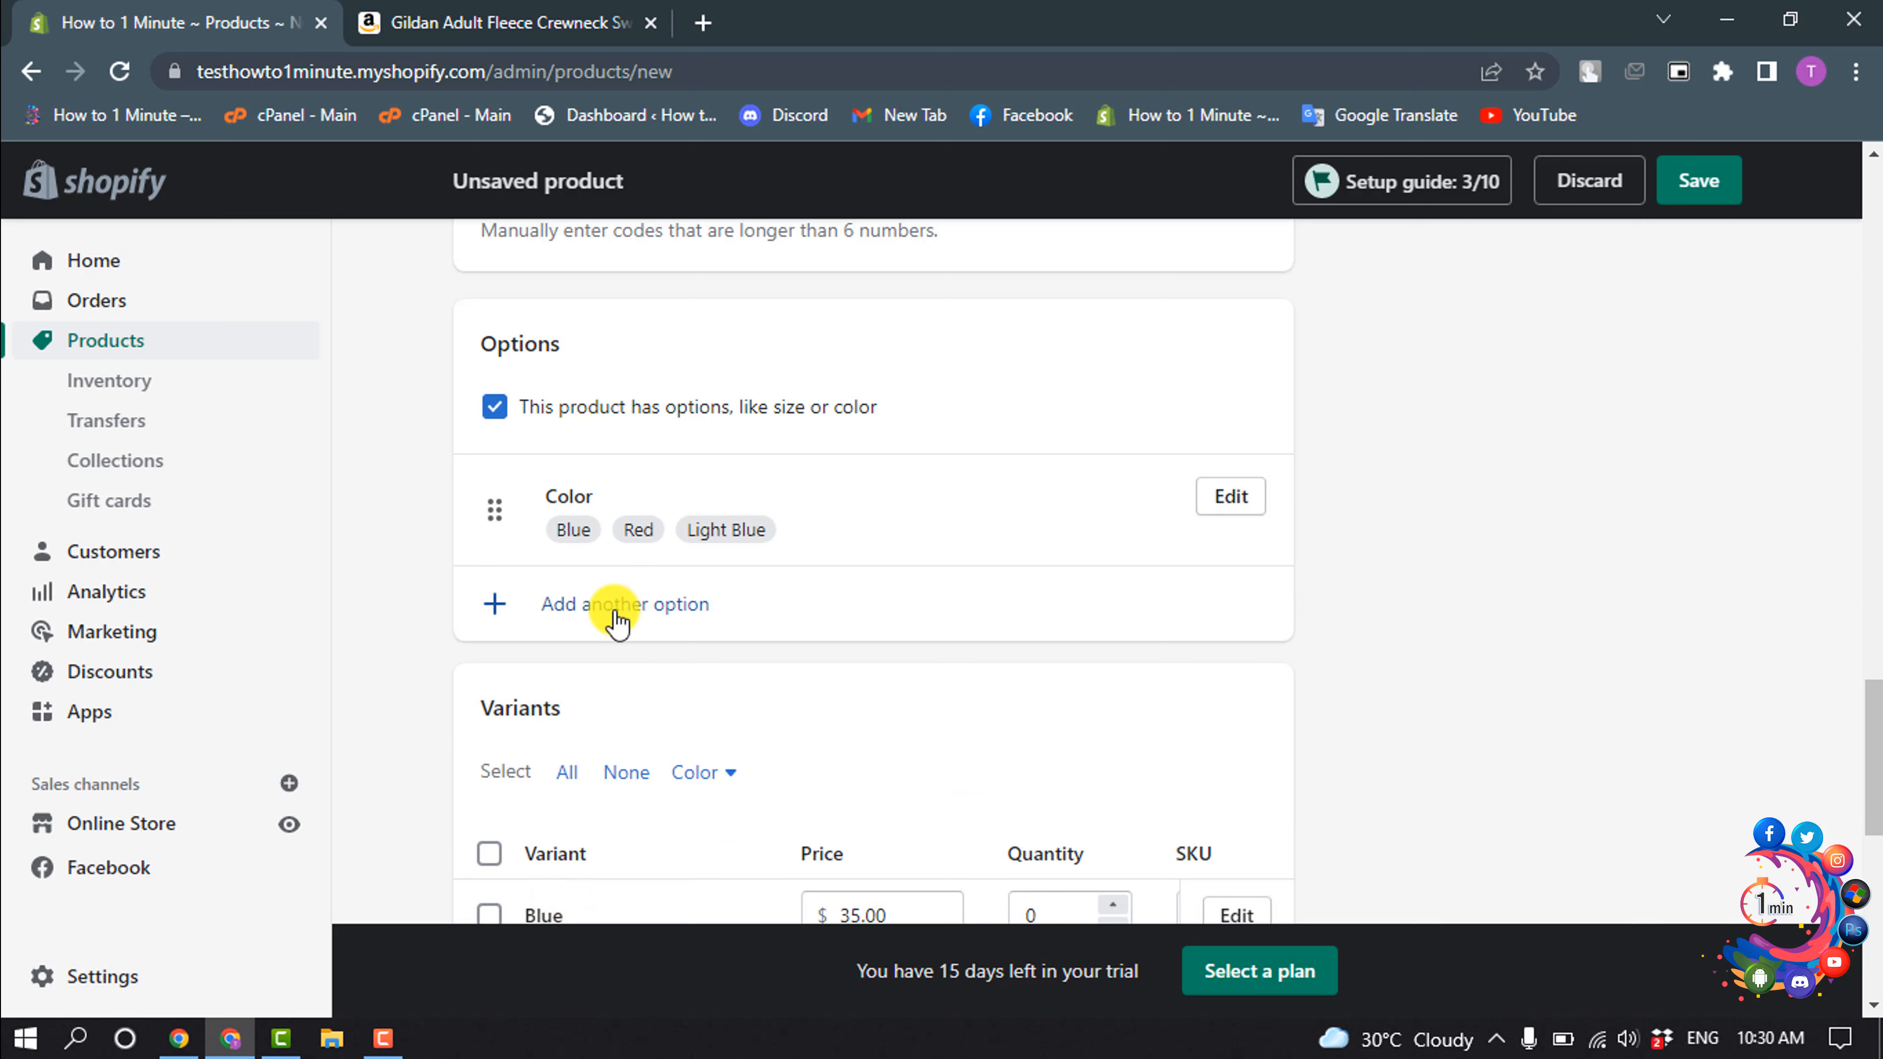
- Add another product option and choose Size as its name
left_click(598, 623)
left_click(585, 647)
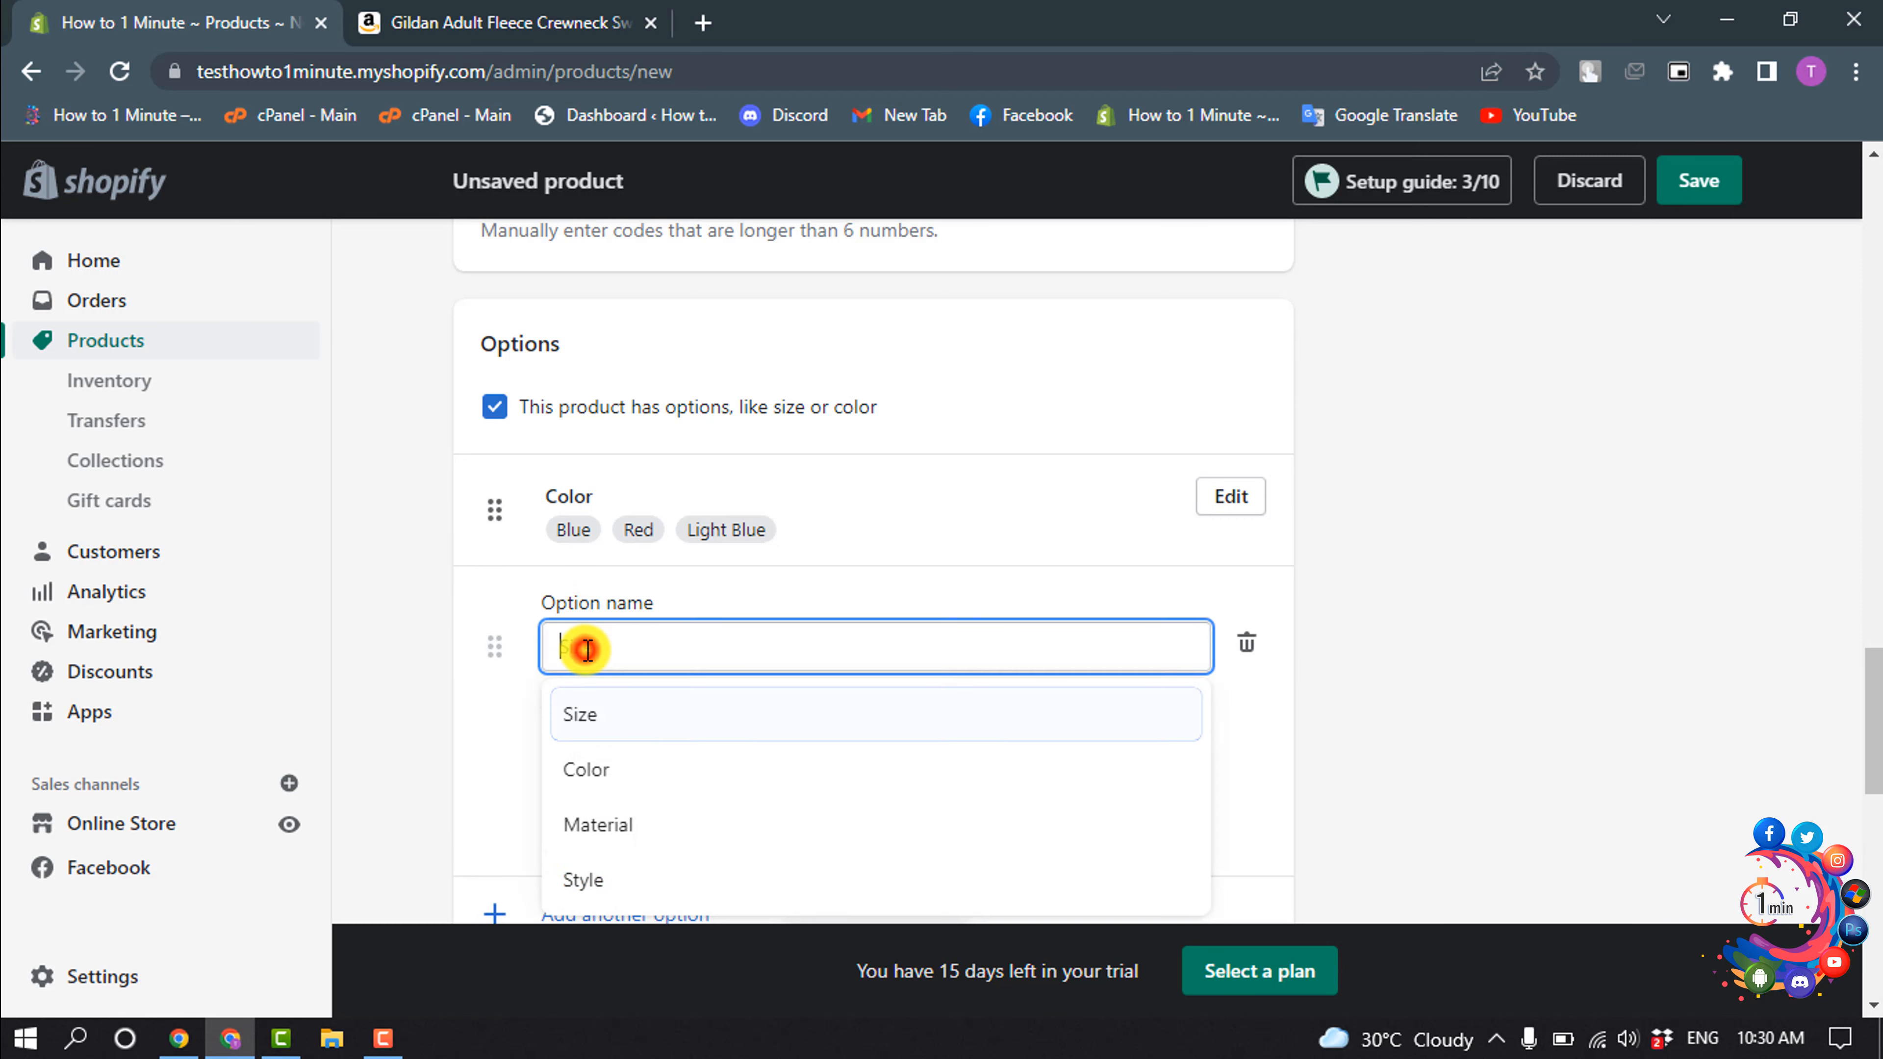
left_click(622, 713)
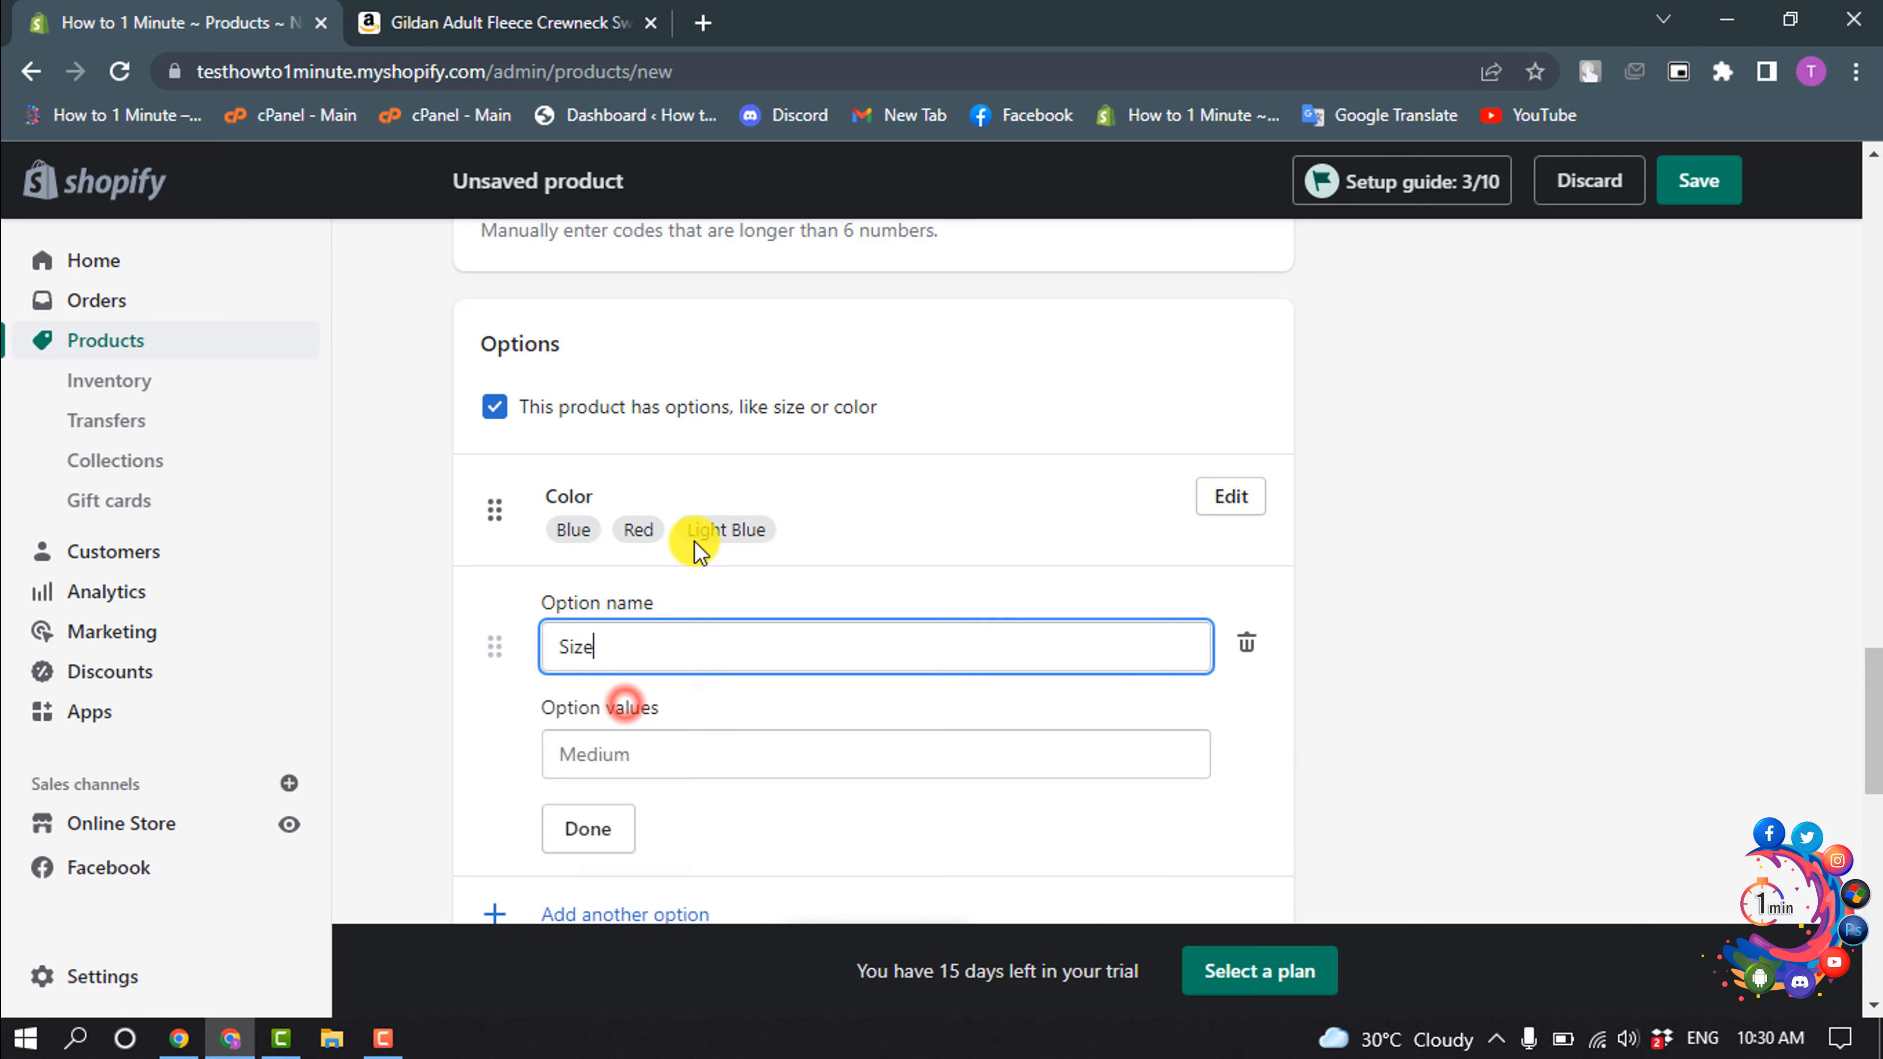
- Give the Size option the values Large, Medium and Small and finish editing it
scroll(694, 547, "down", 3)
left_click(644, 478)
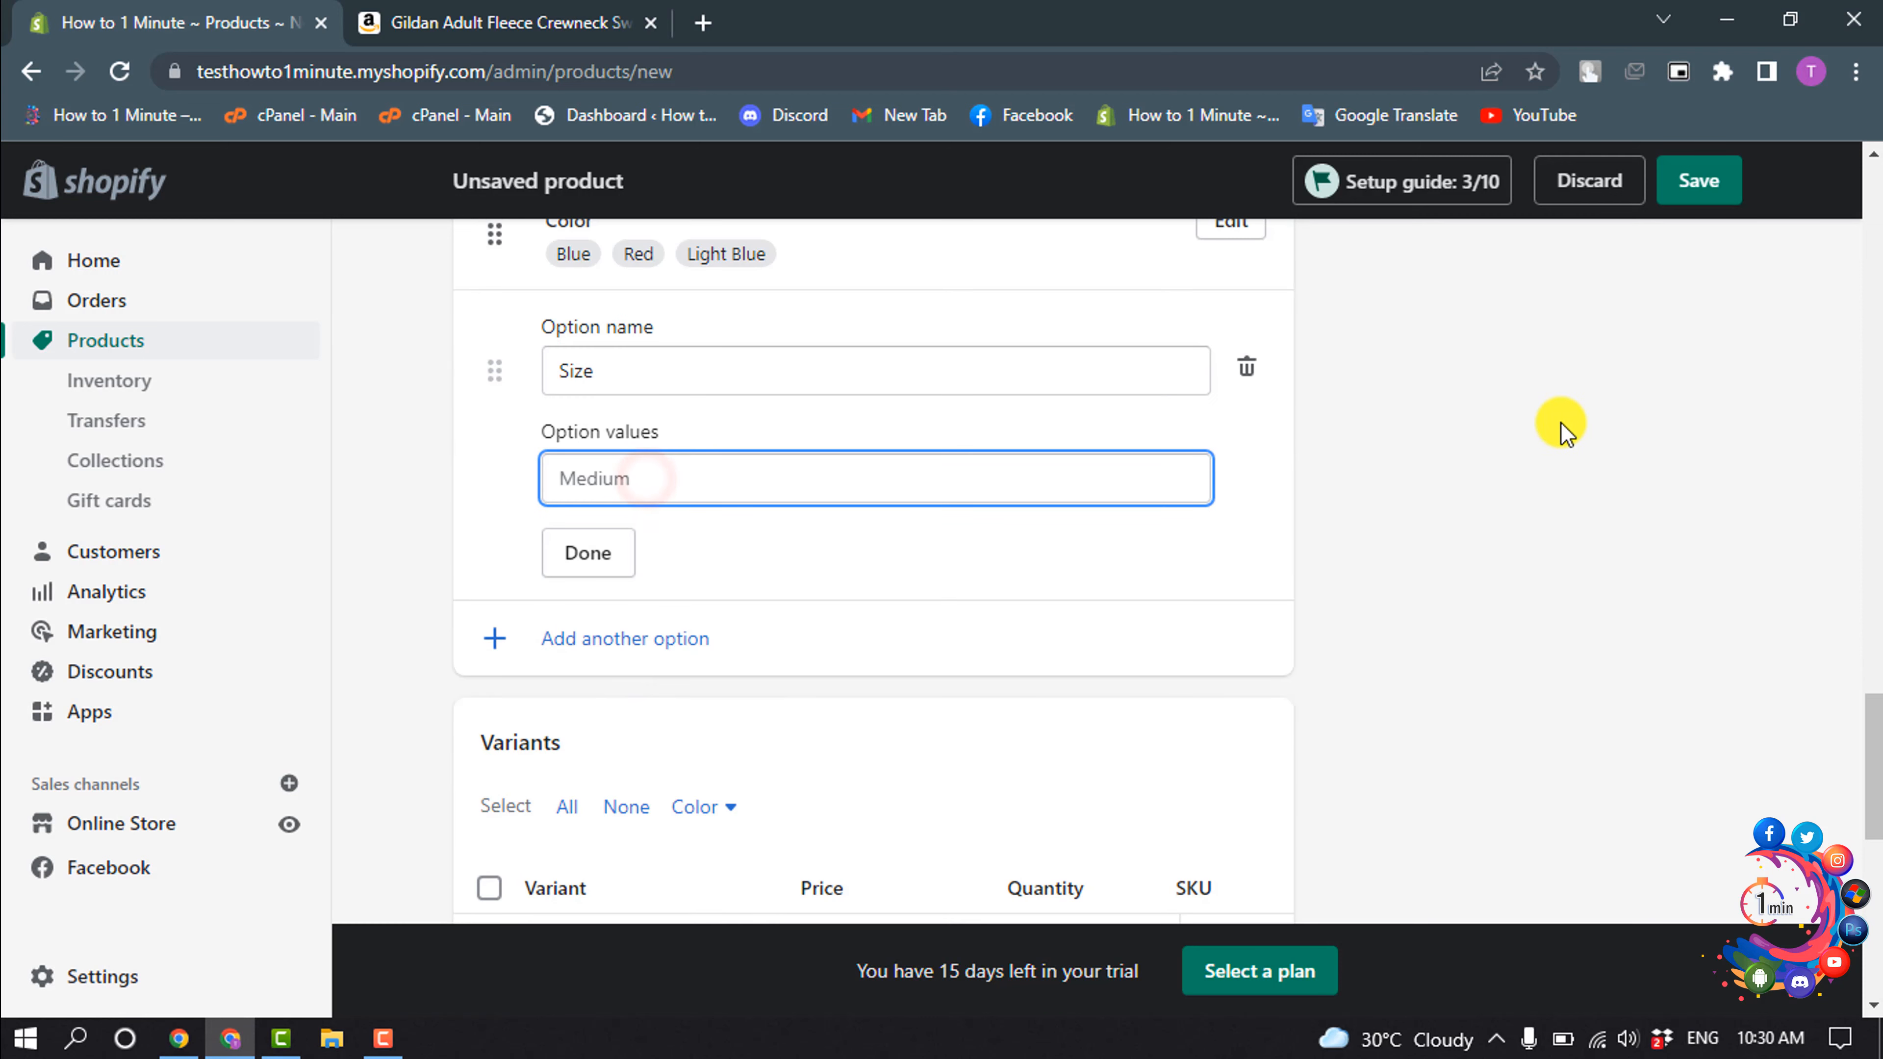
type("Large")
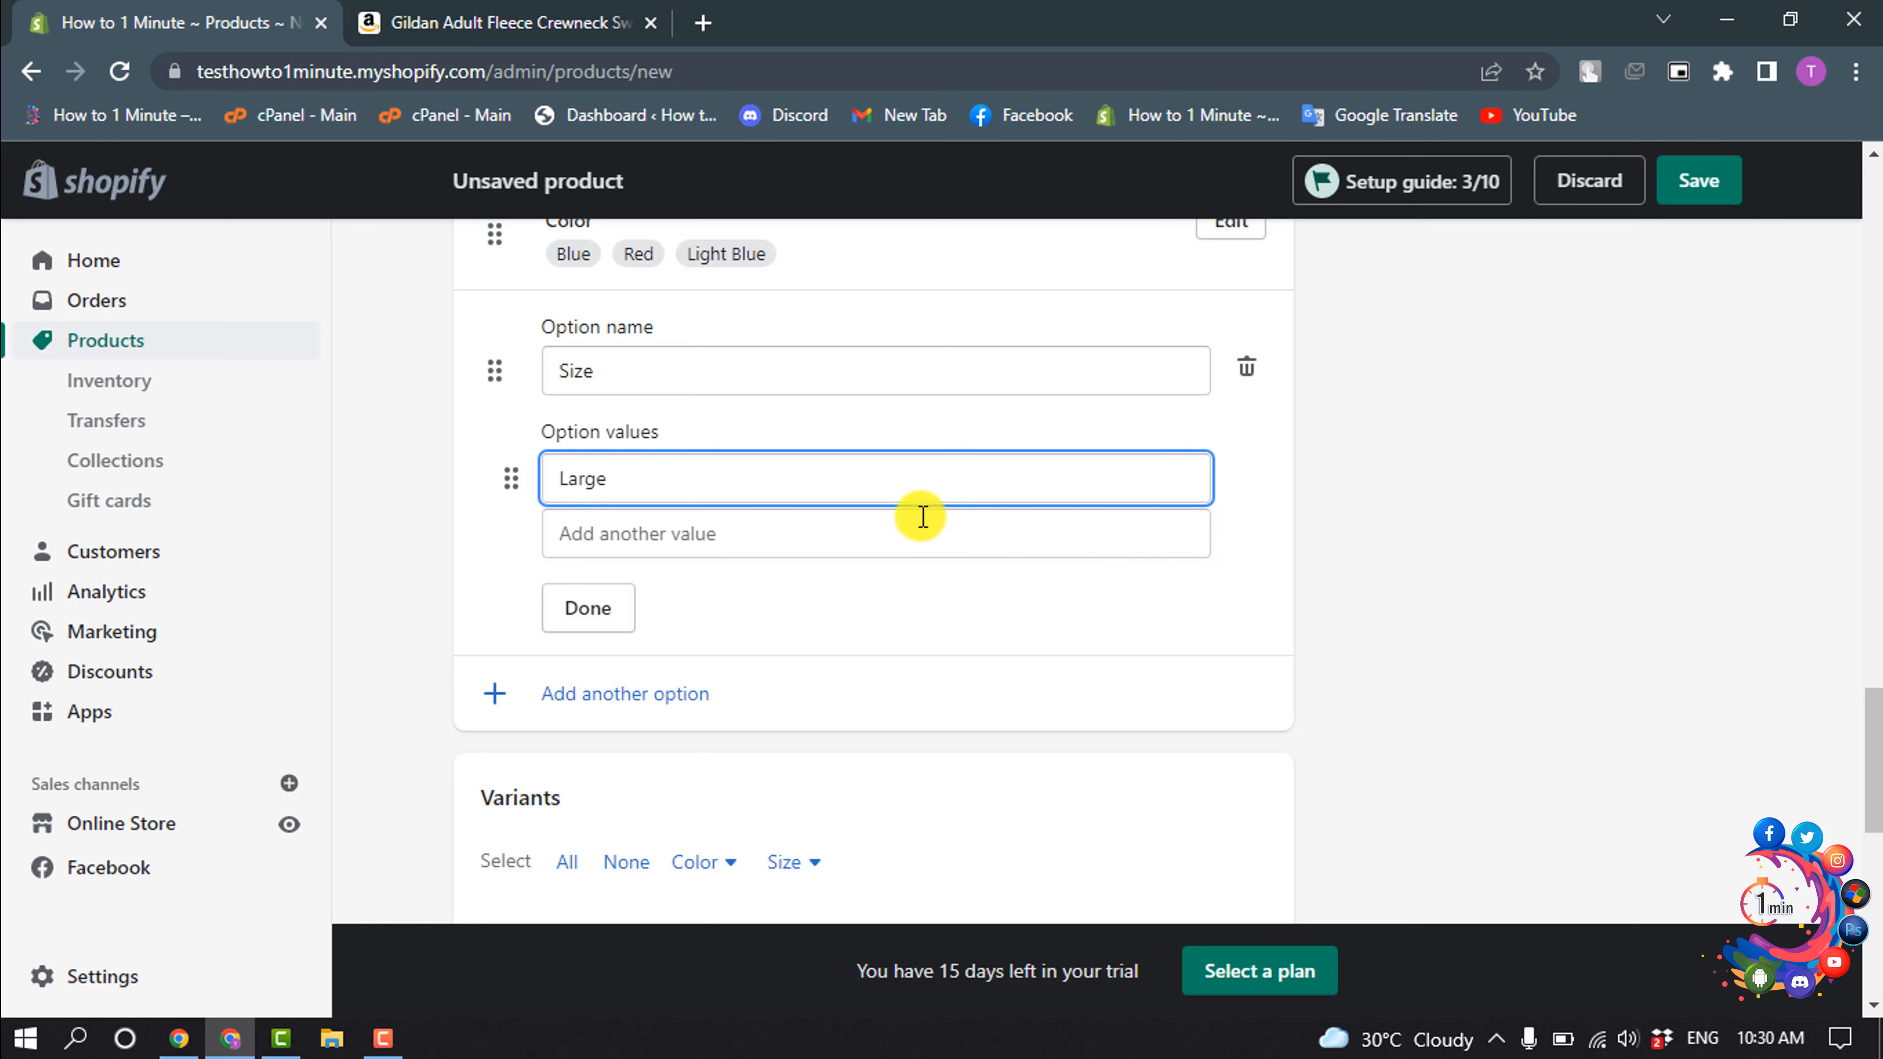
left_click(823, 546)
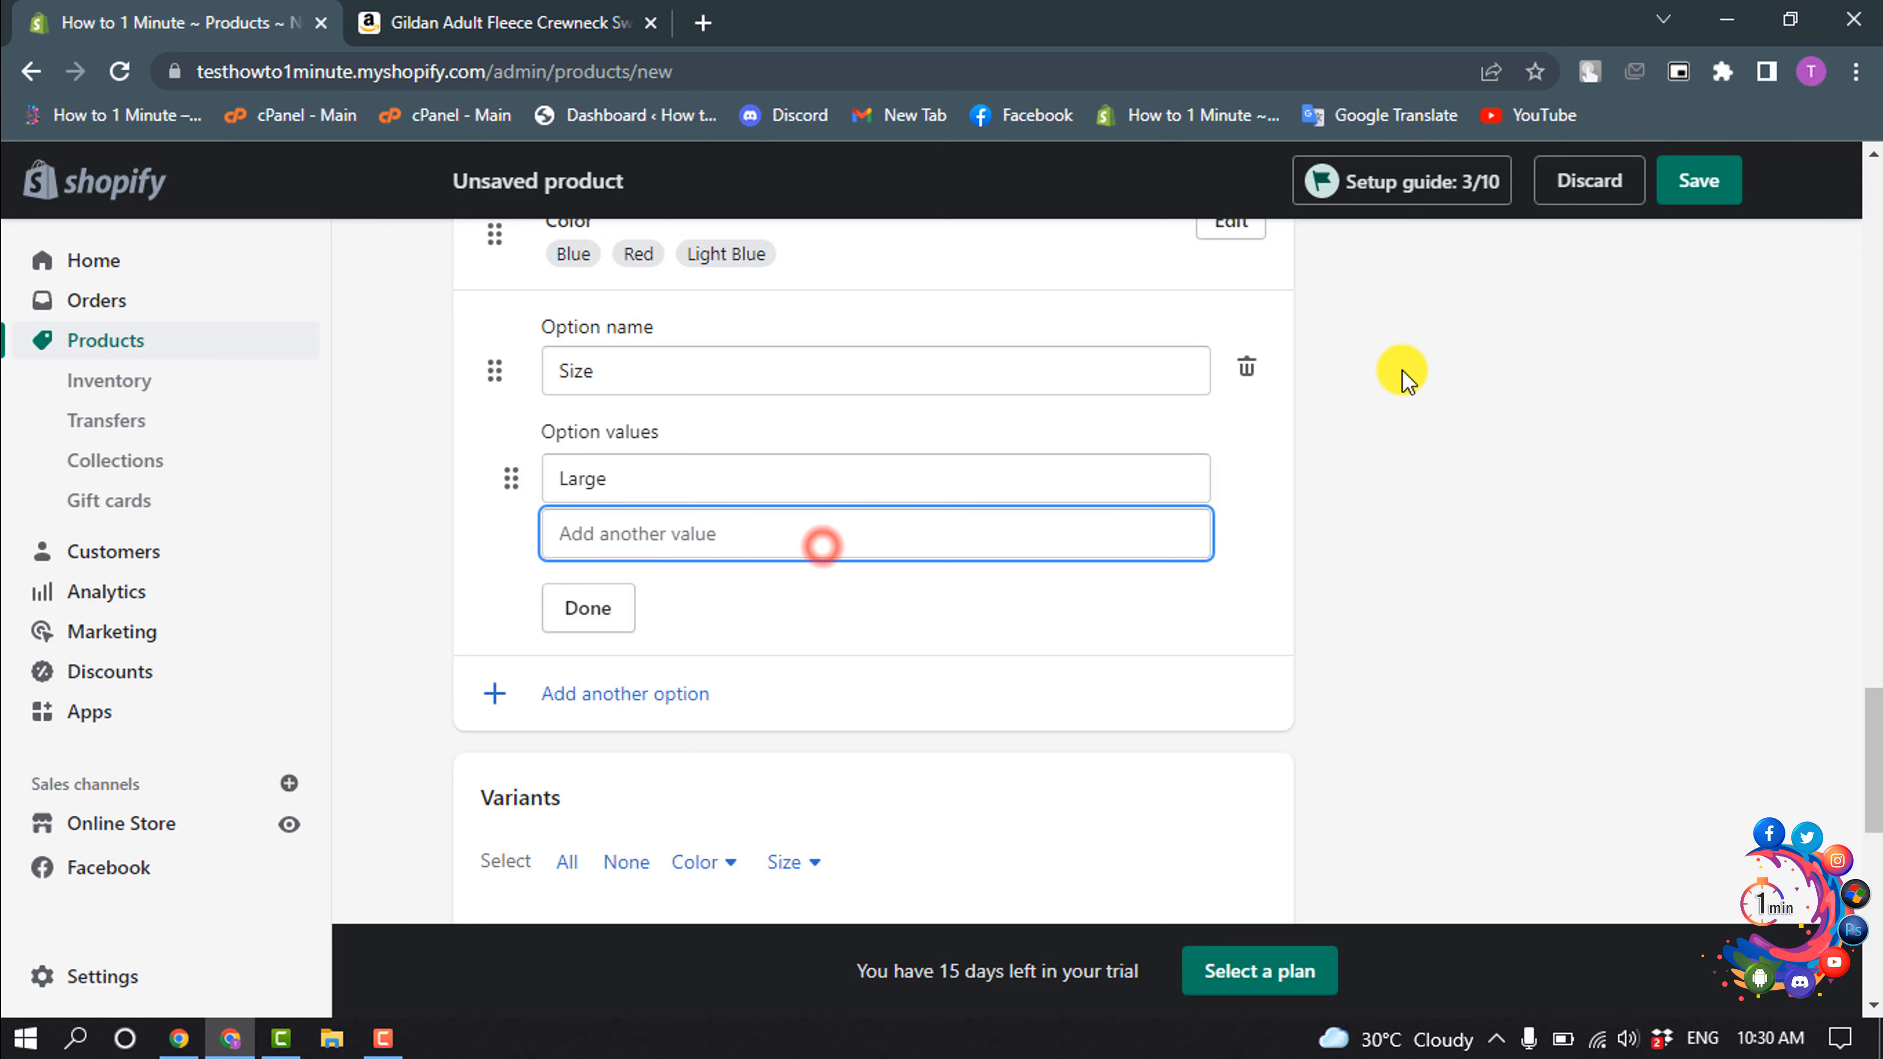
type("Medium")
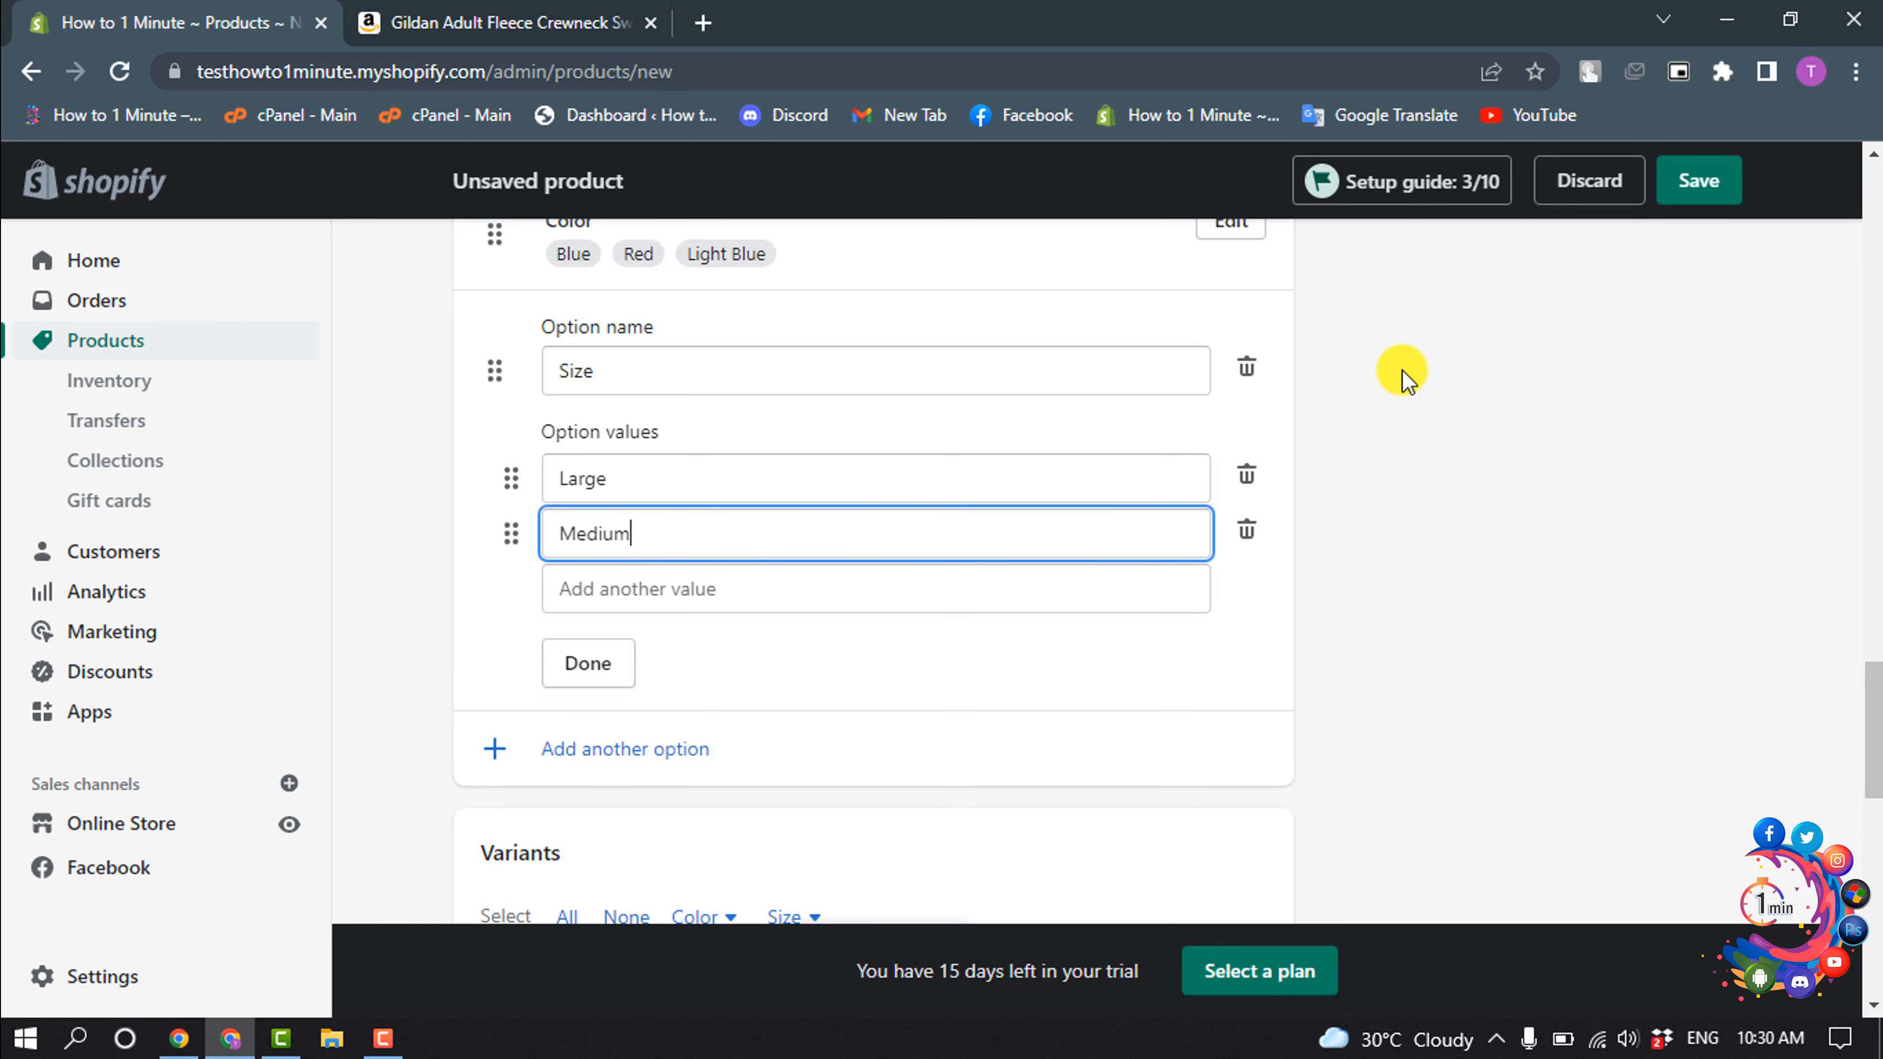
left_click(727, 588)
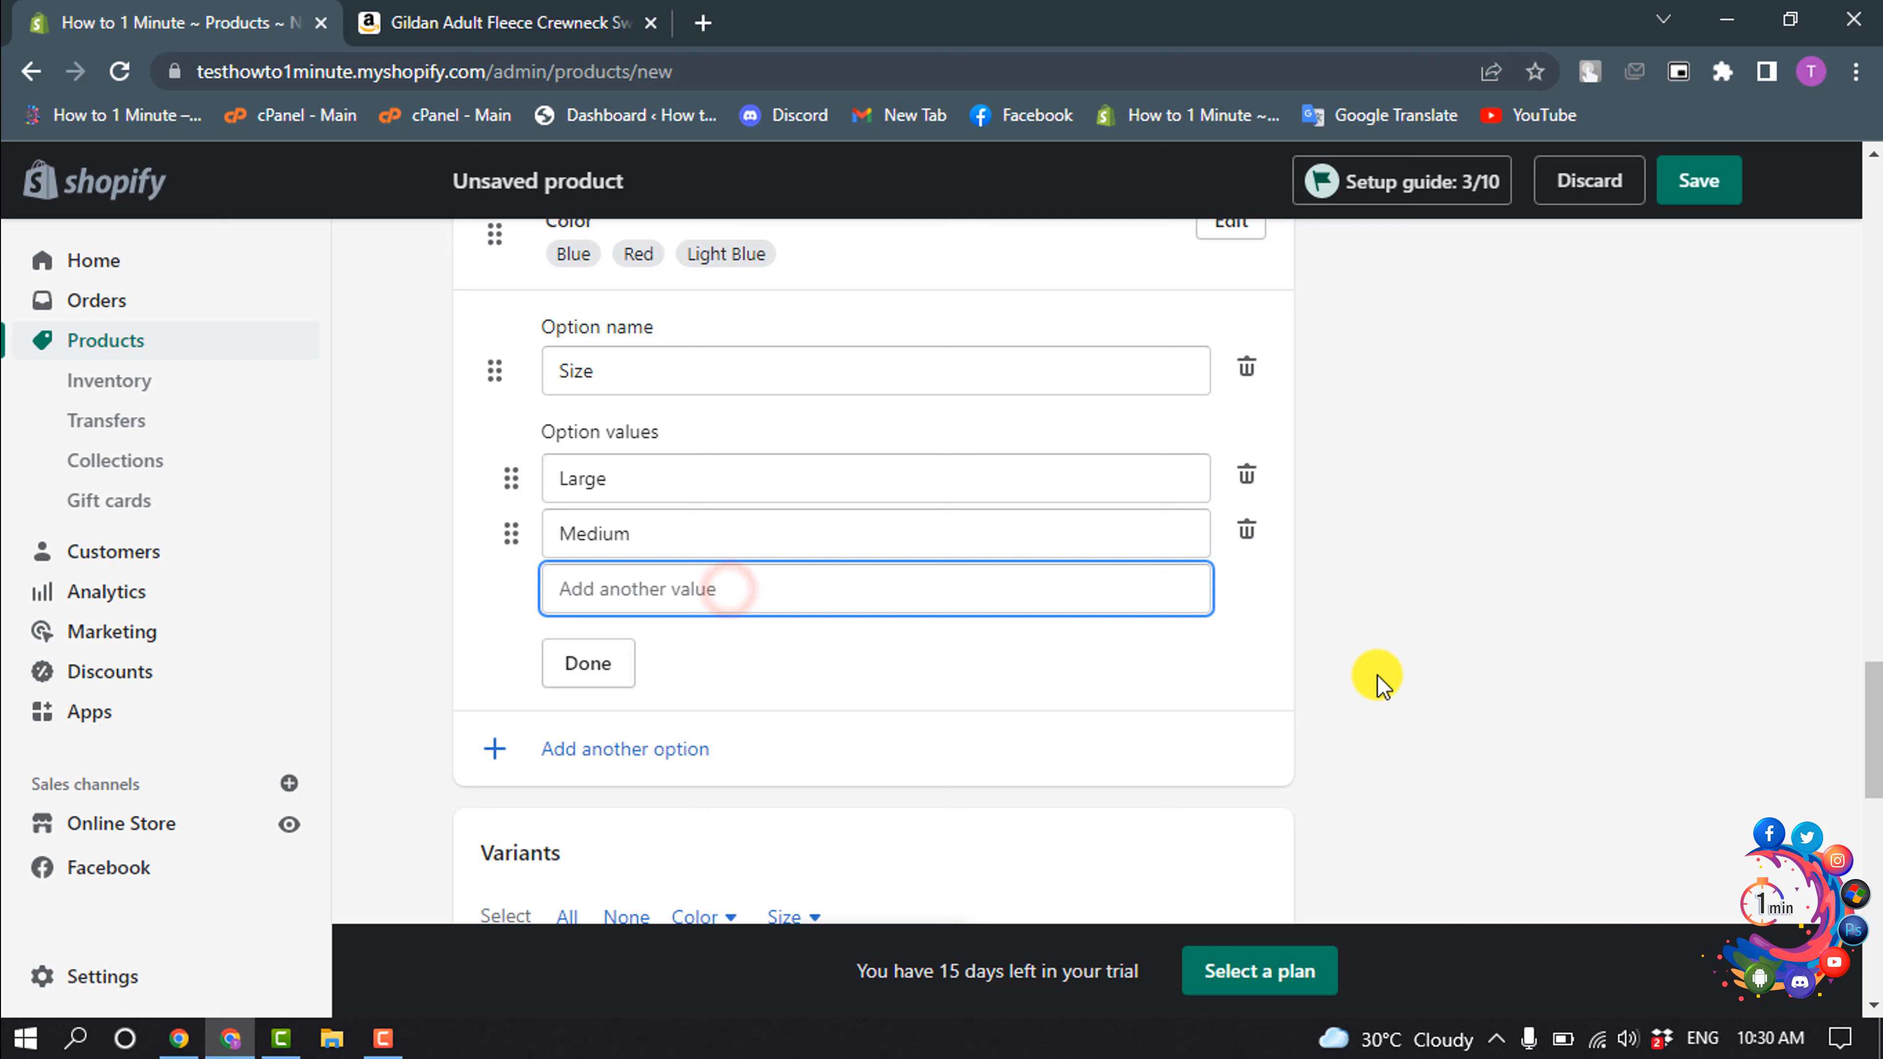
type("Small")
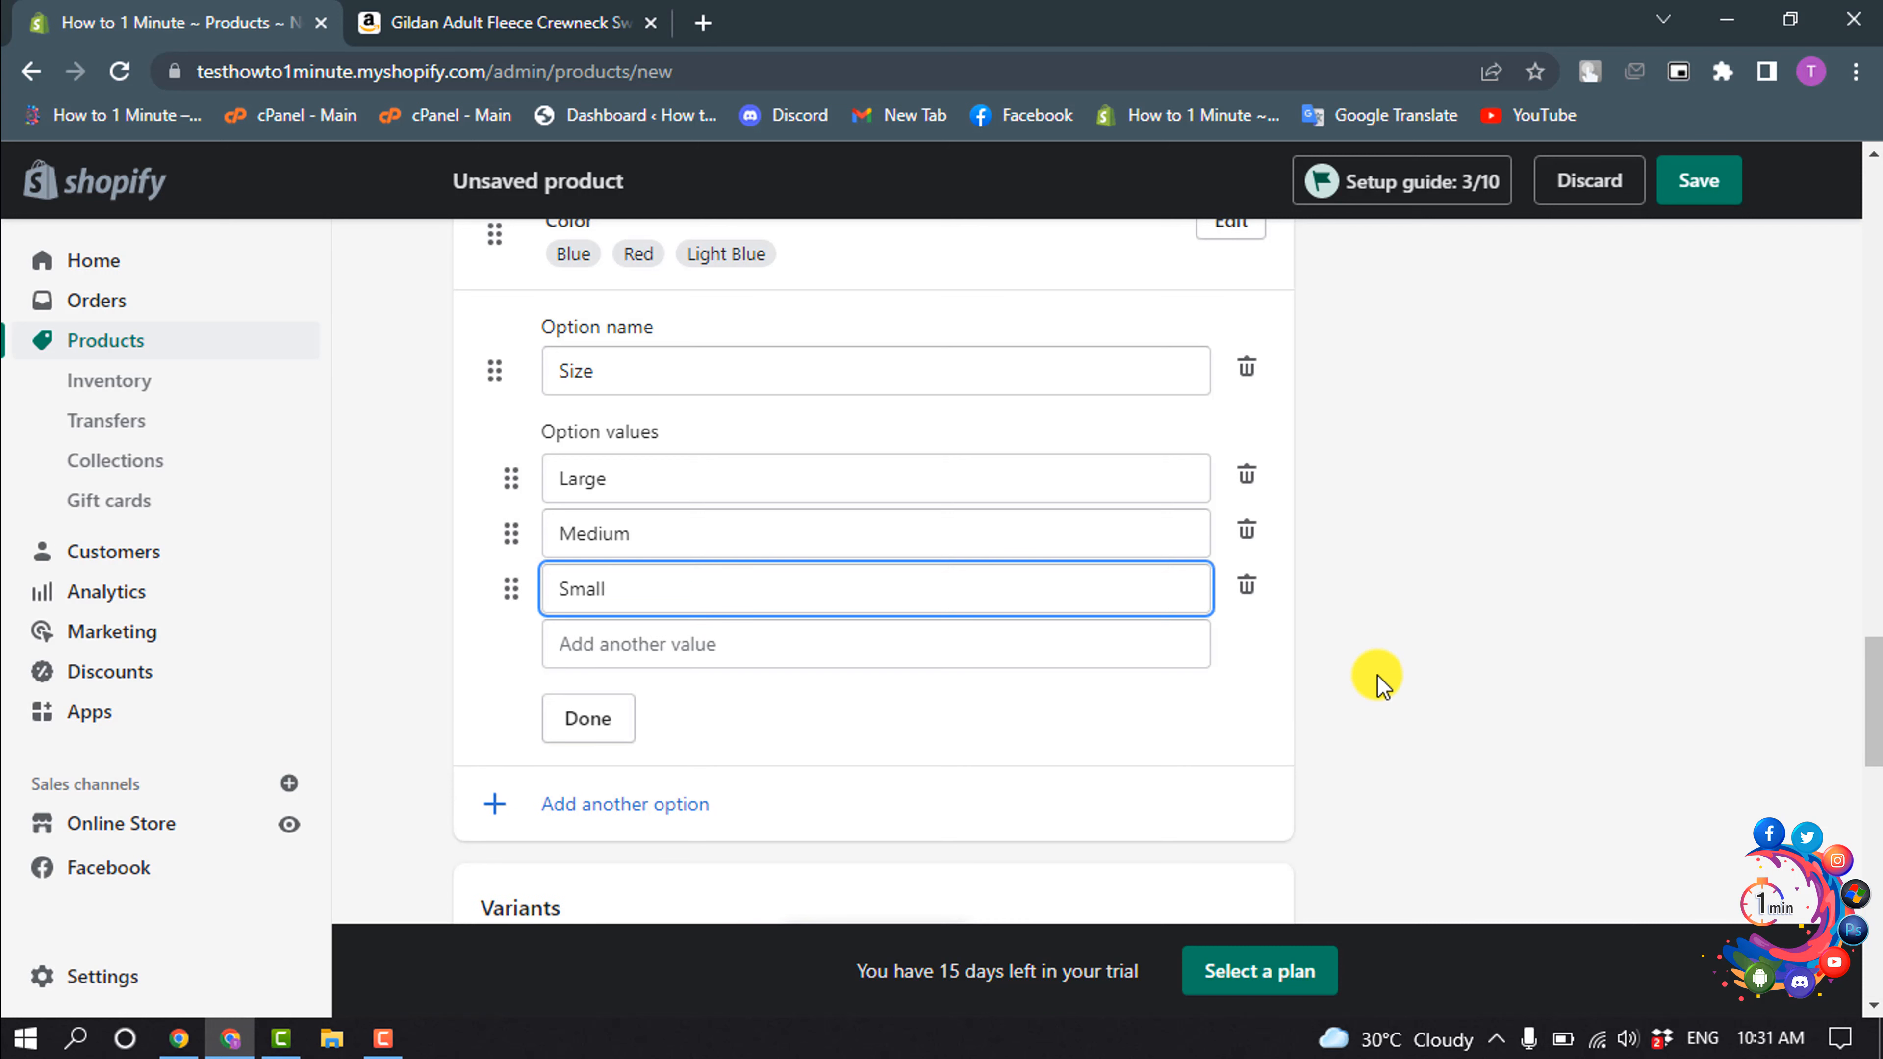
left_click(586, 723)
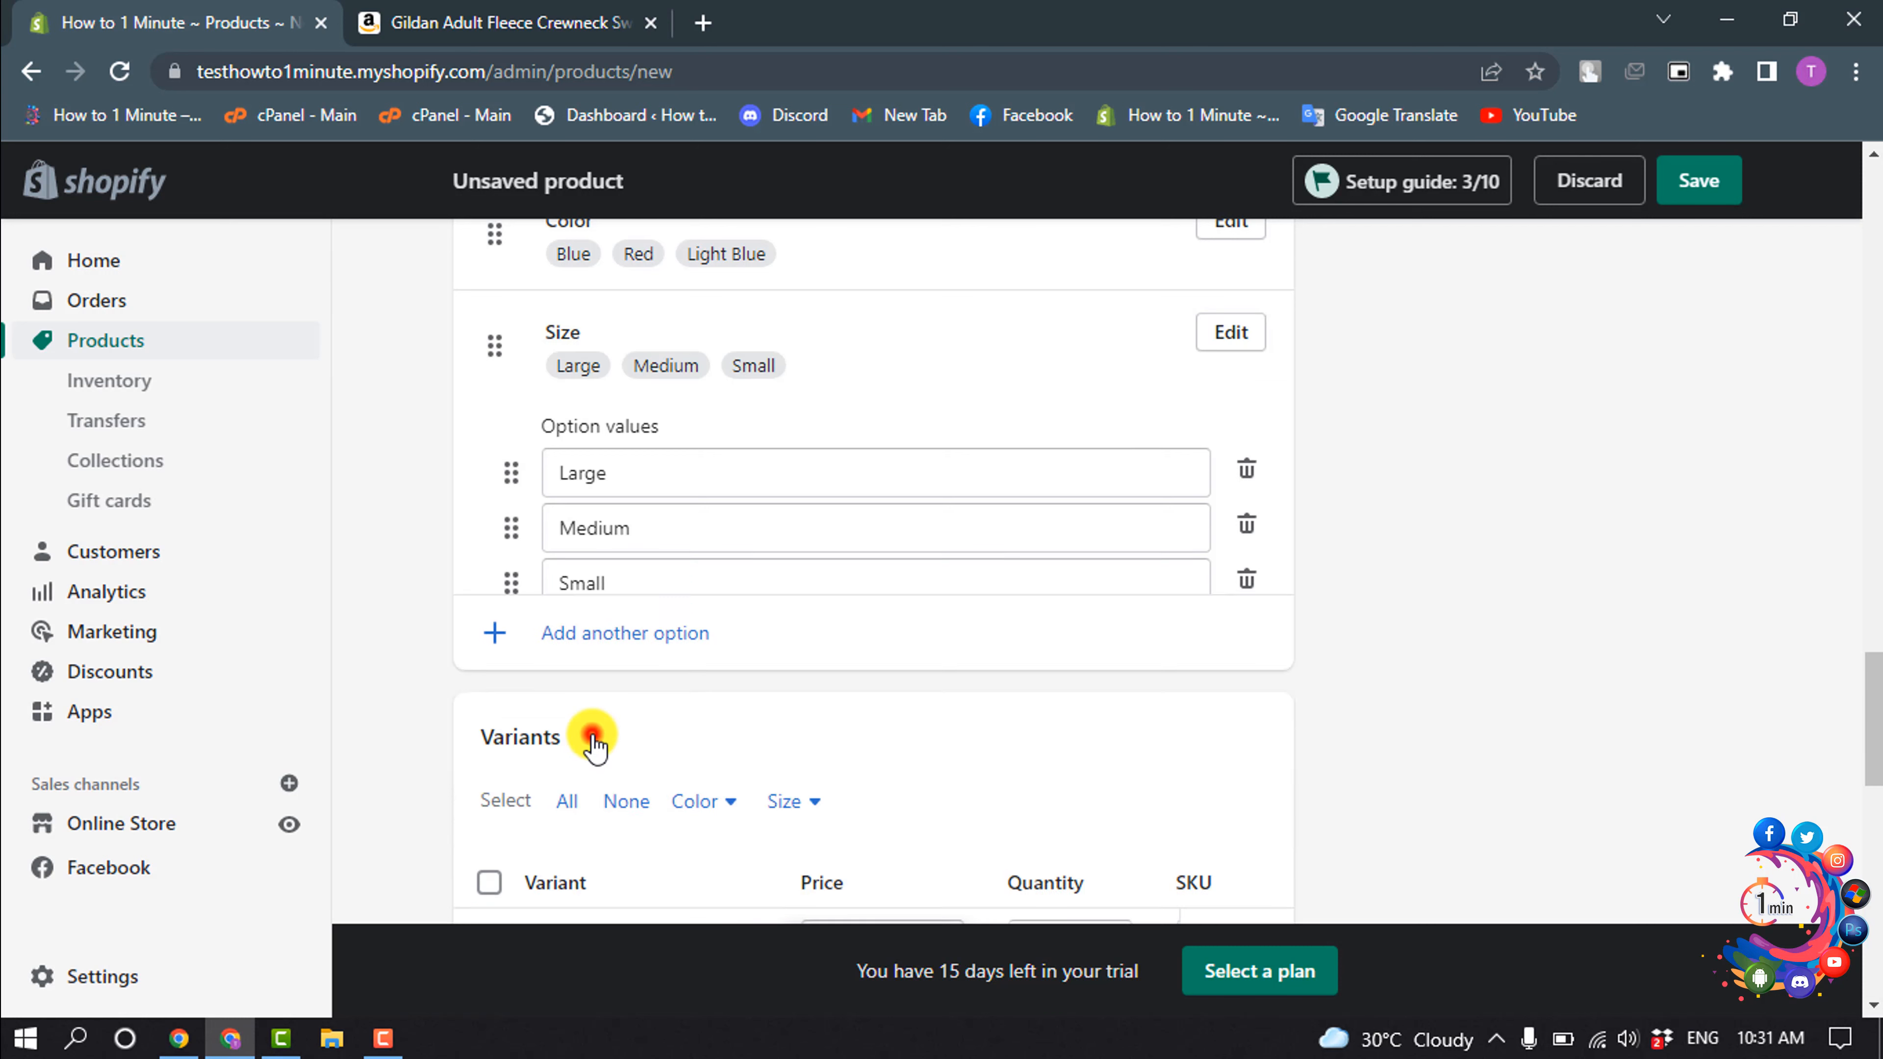
- Review the options and resulting variants, and set the product status to Active
scroll(593, 742, "up", 2)
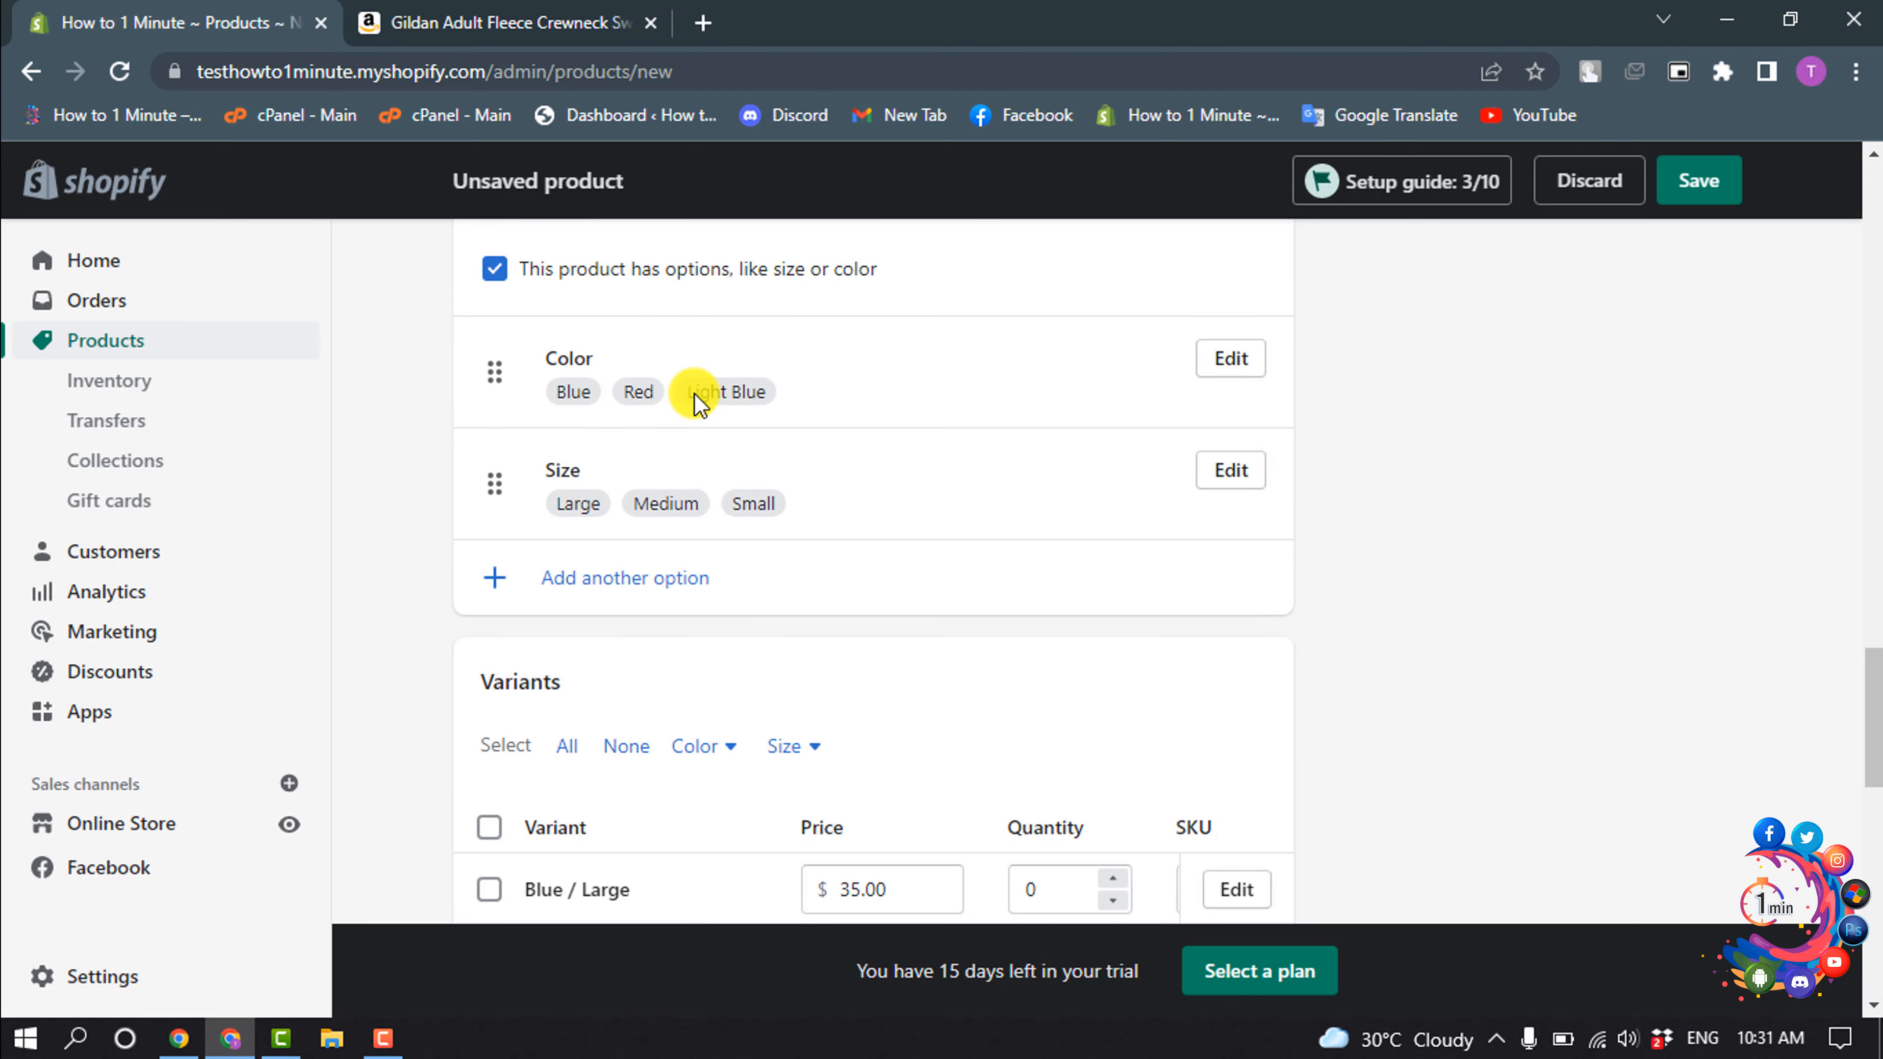
scroll(693, 460, "up", 2)
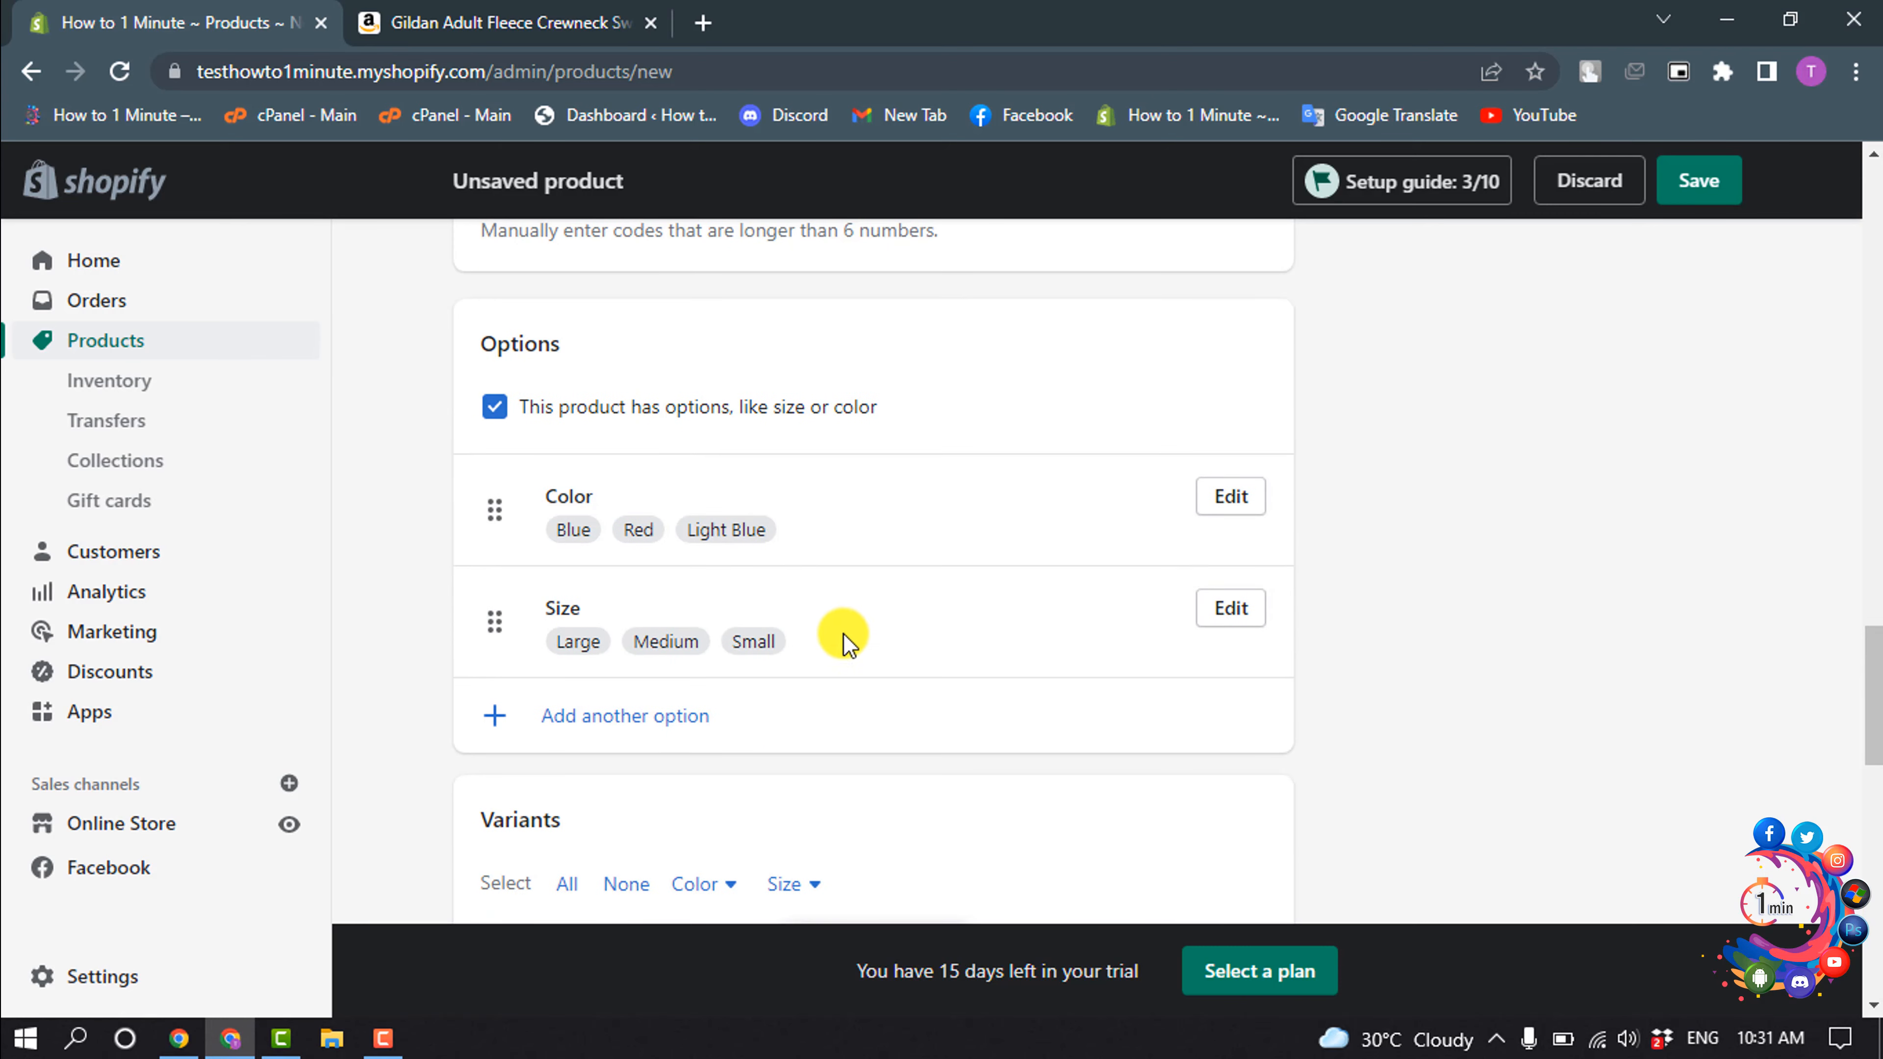
scroll(836, 679, "down", 6)
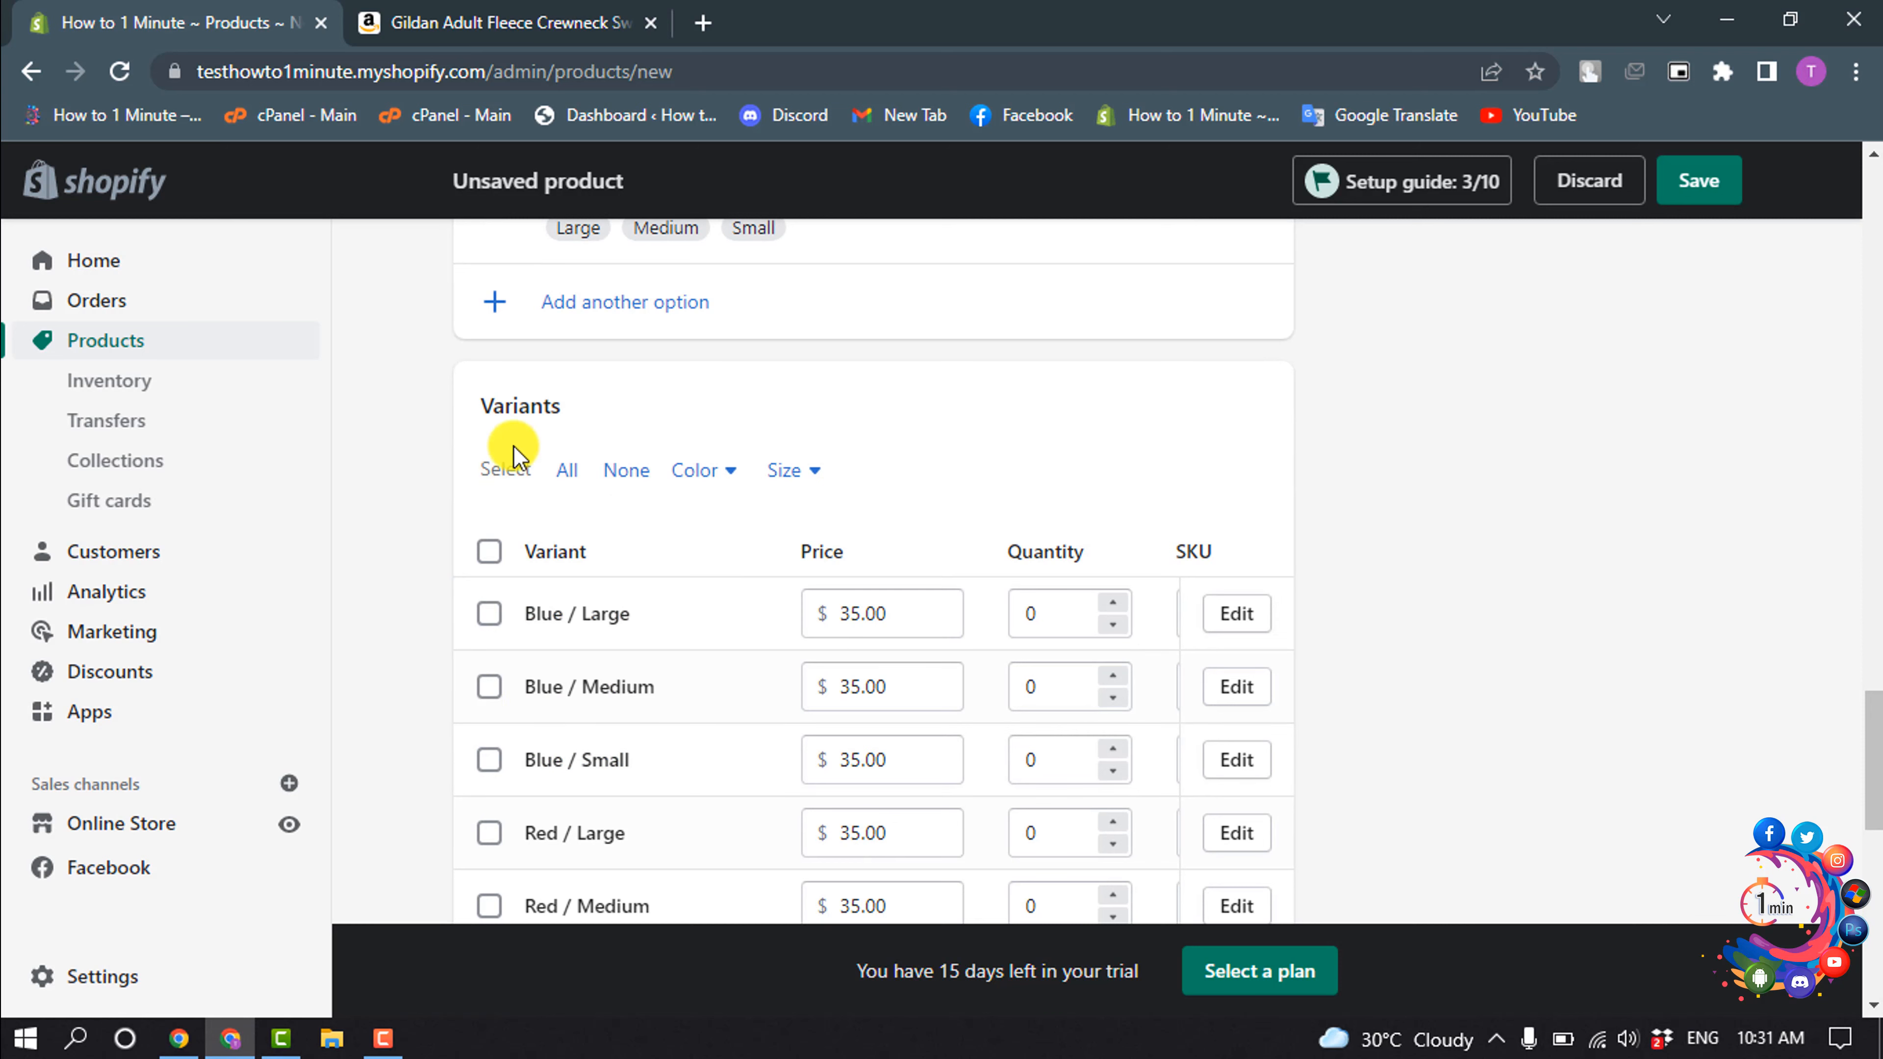
scroll(1175, 660, "down", 15)
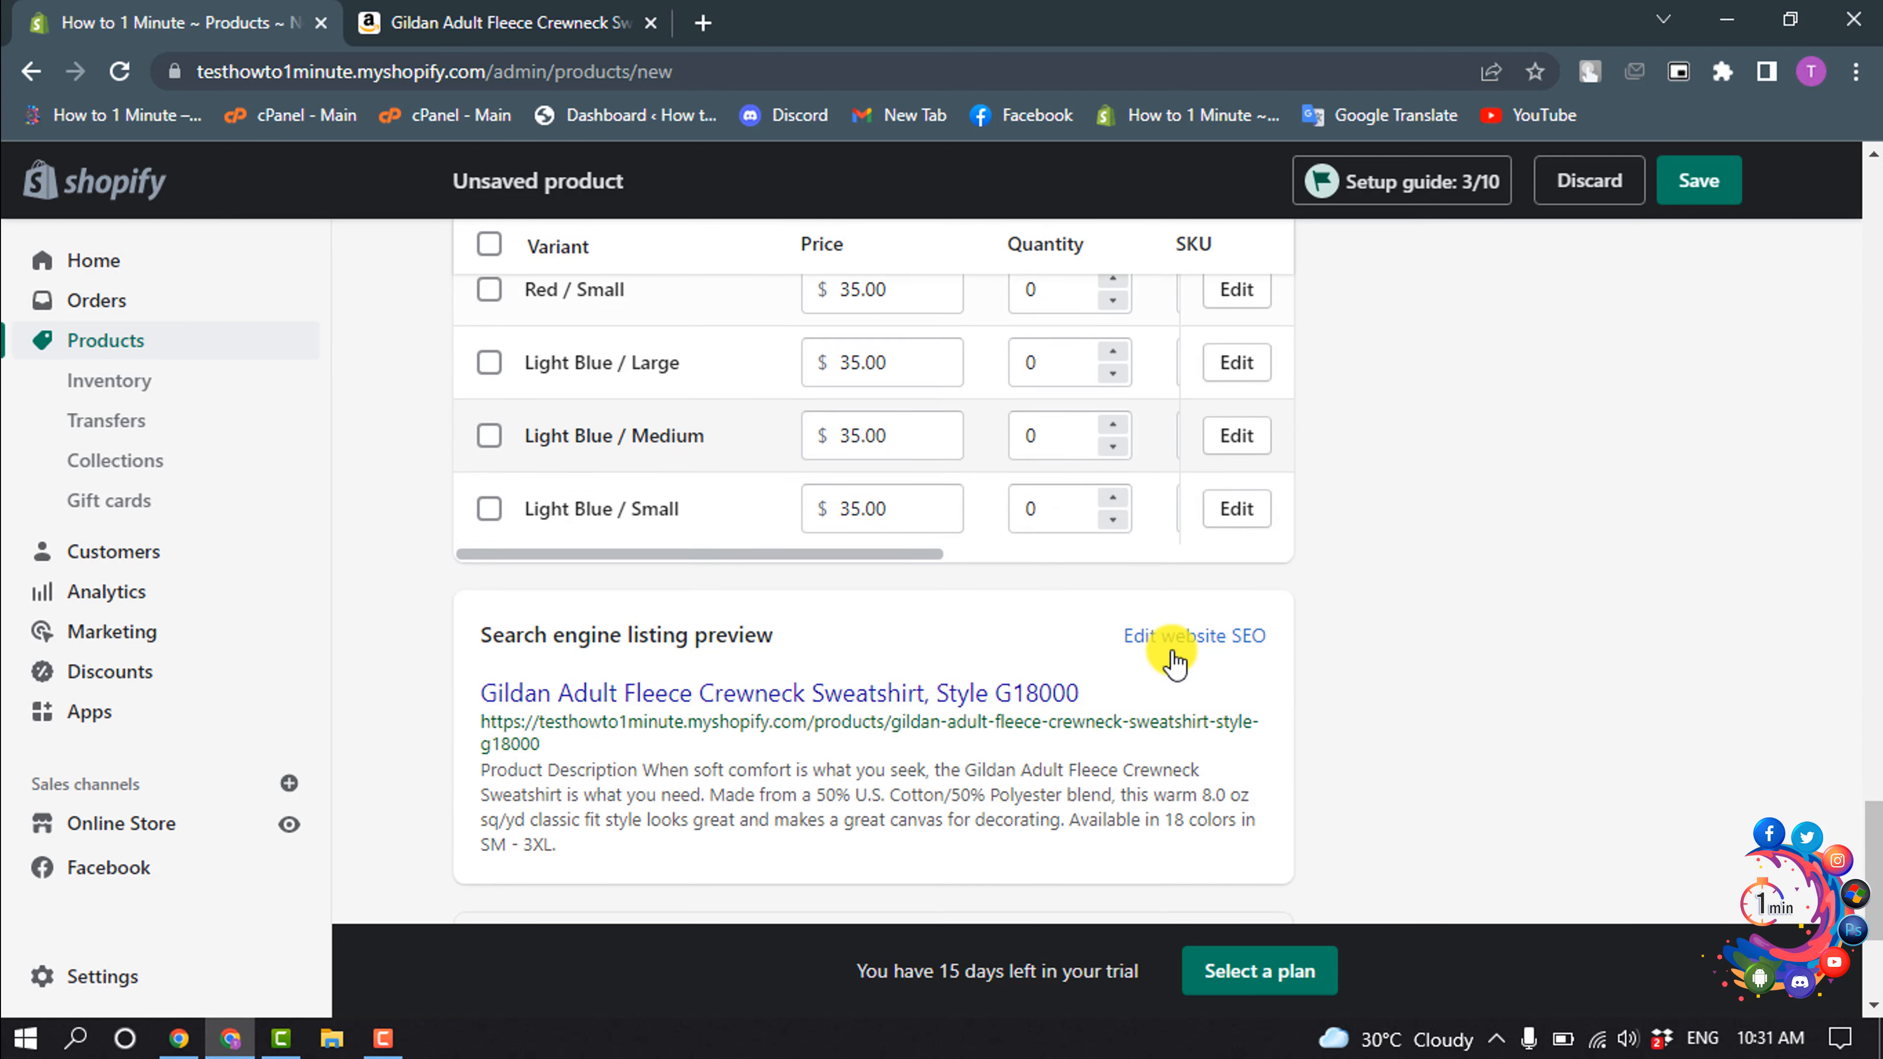
scroll(1775, 639, "up", 20)
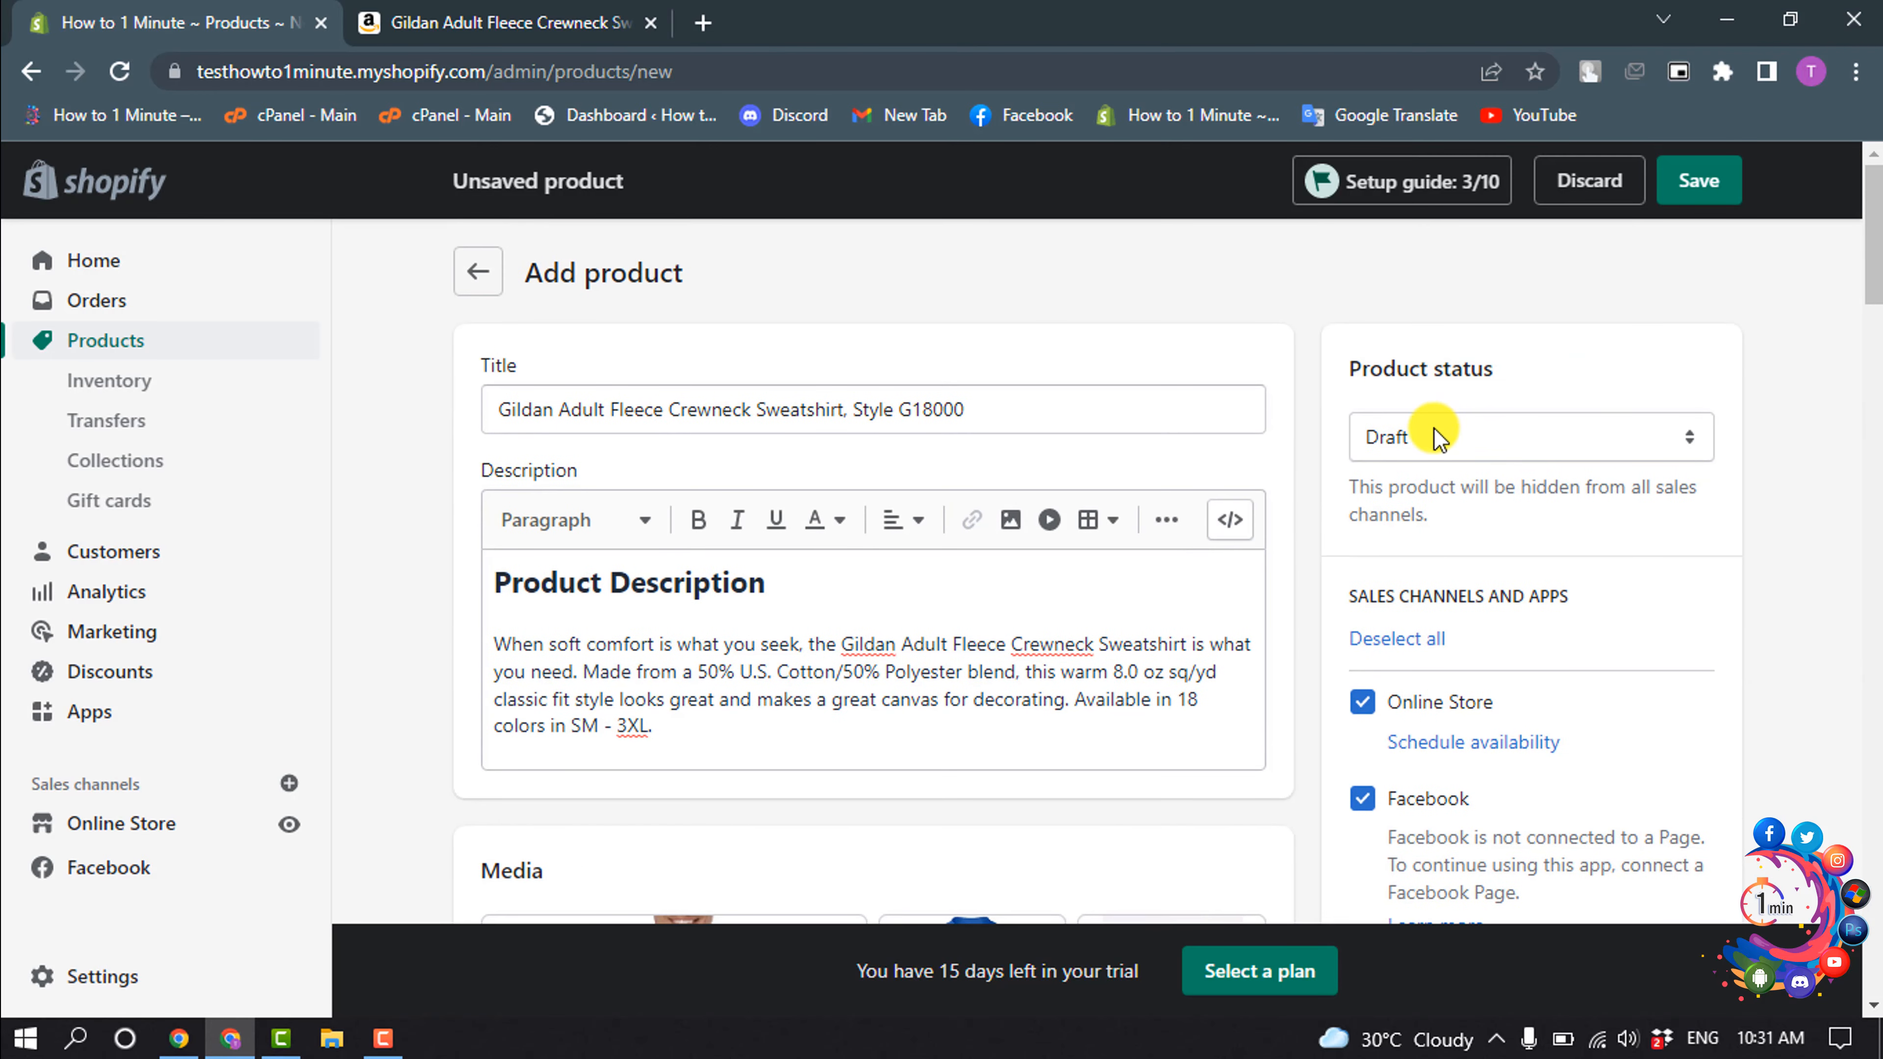
left_click(1434, 428)
left_click(1381, 478)
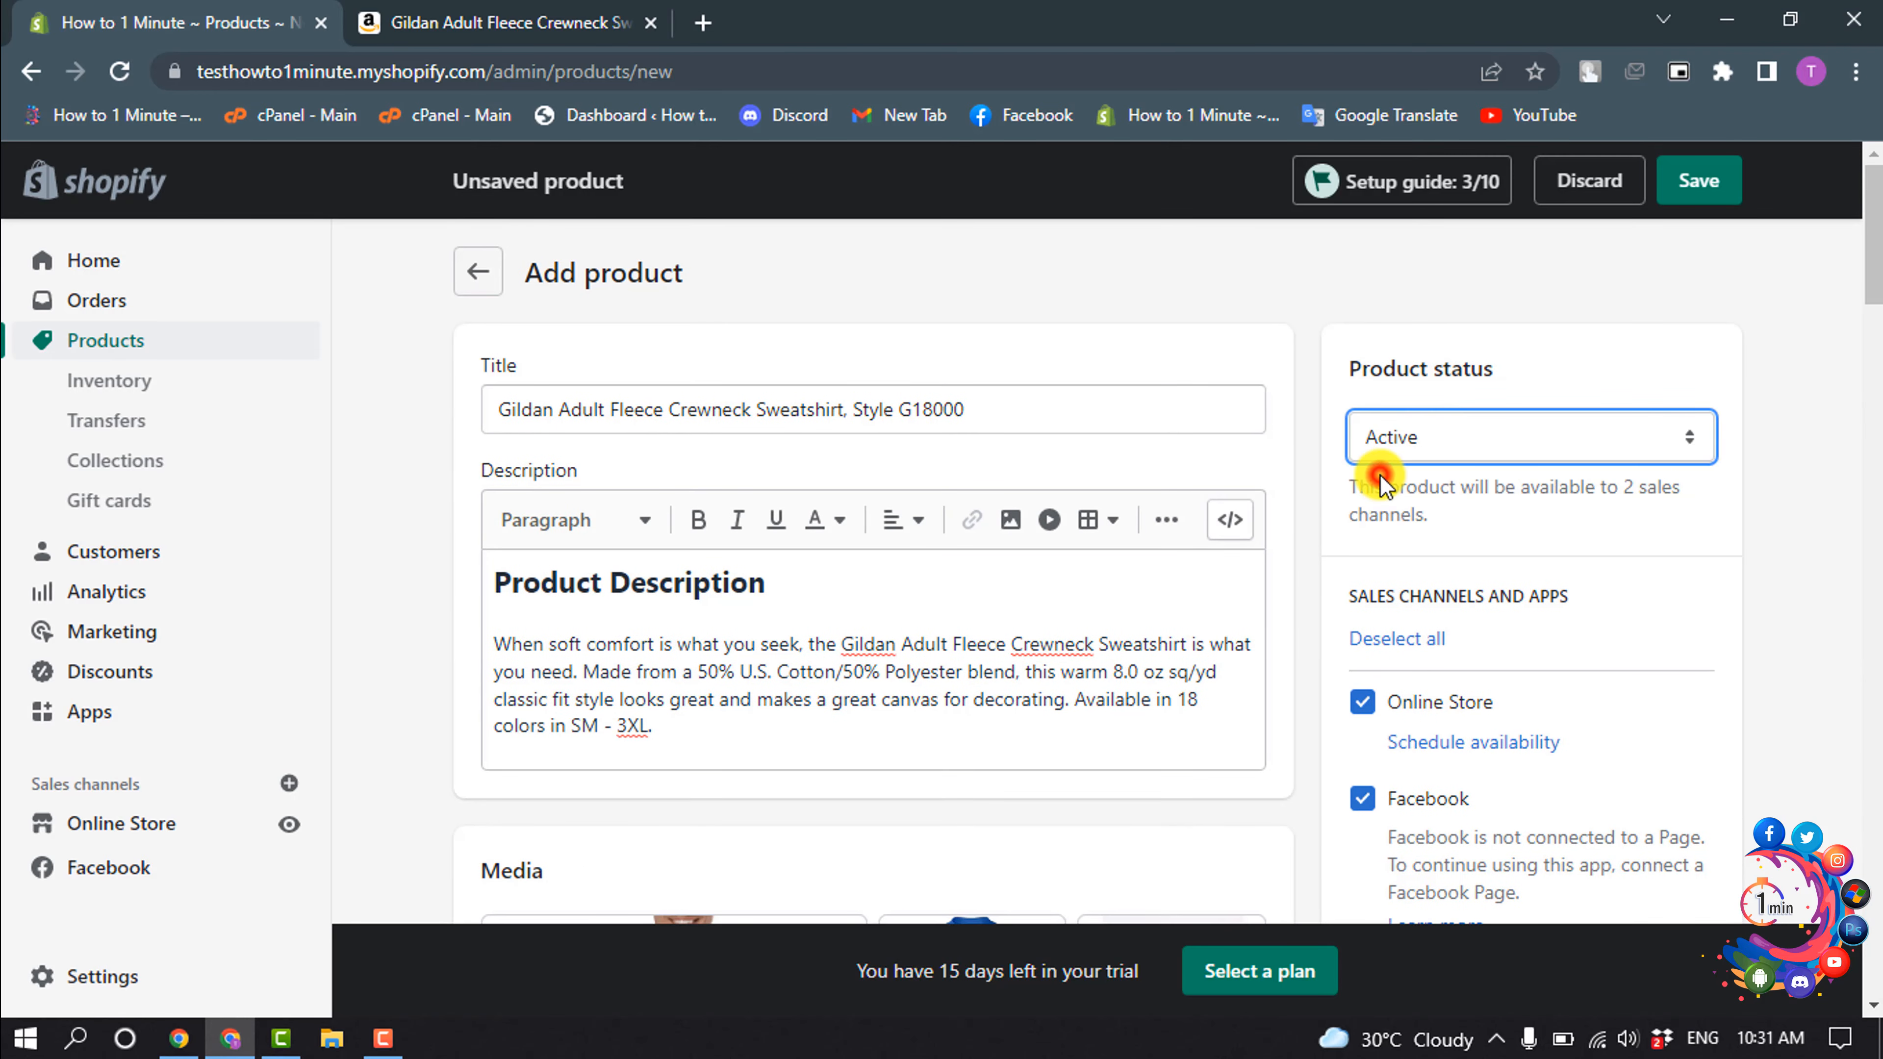
- Set the product type to Apparel & Accessories and the vendor to tshirt
scroll(1446, 660, "down", 3)
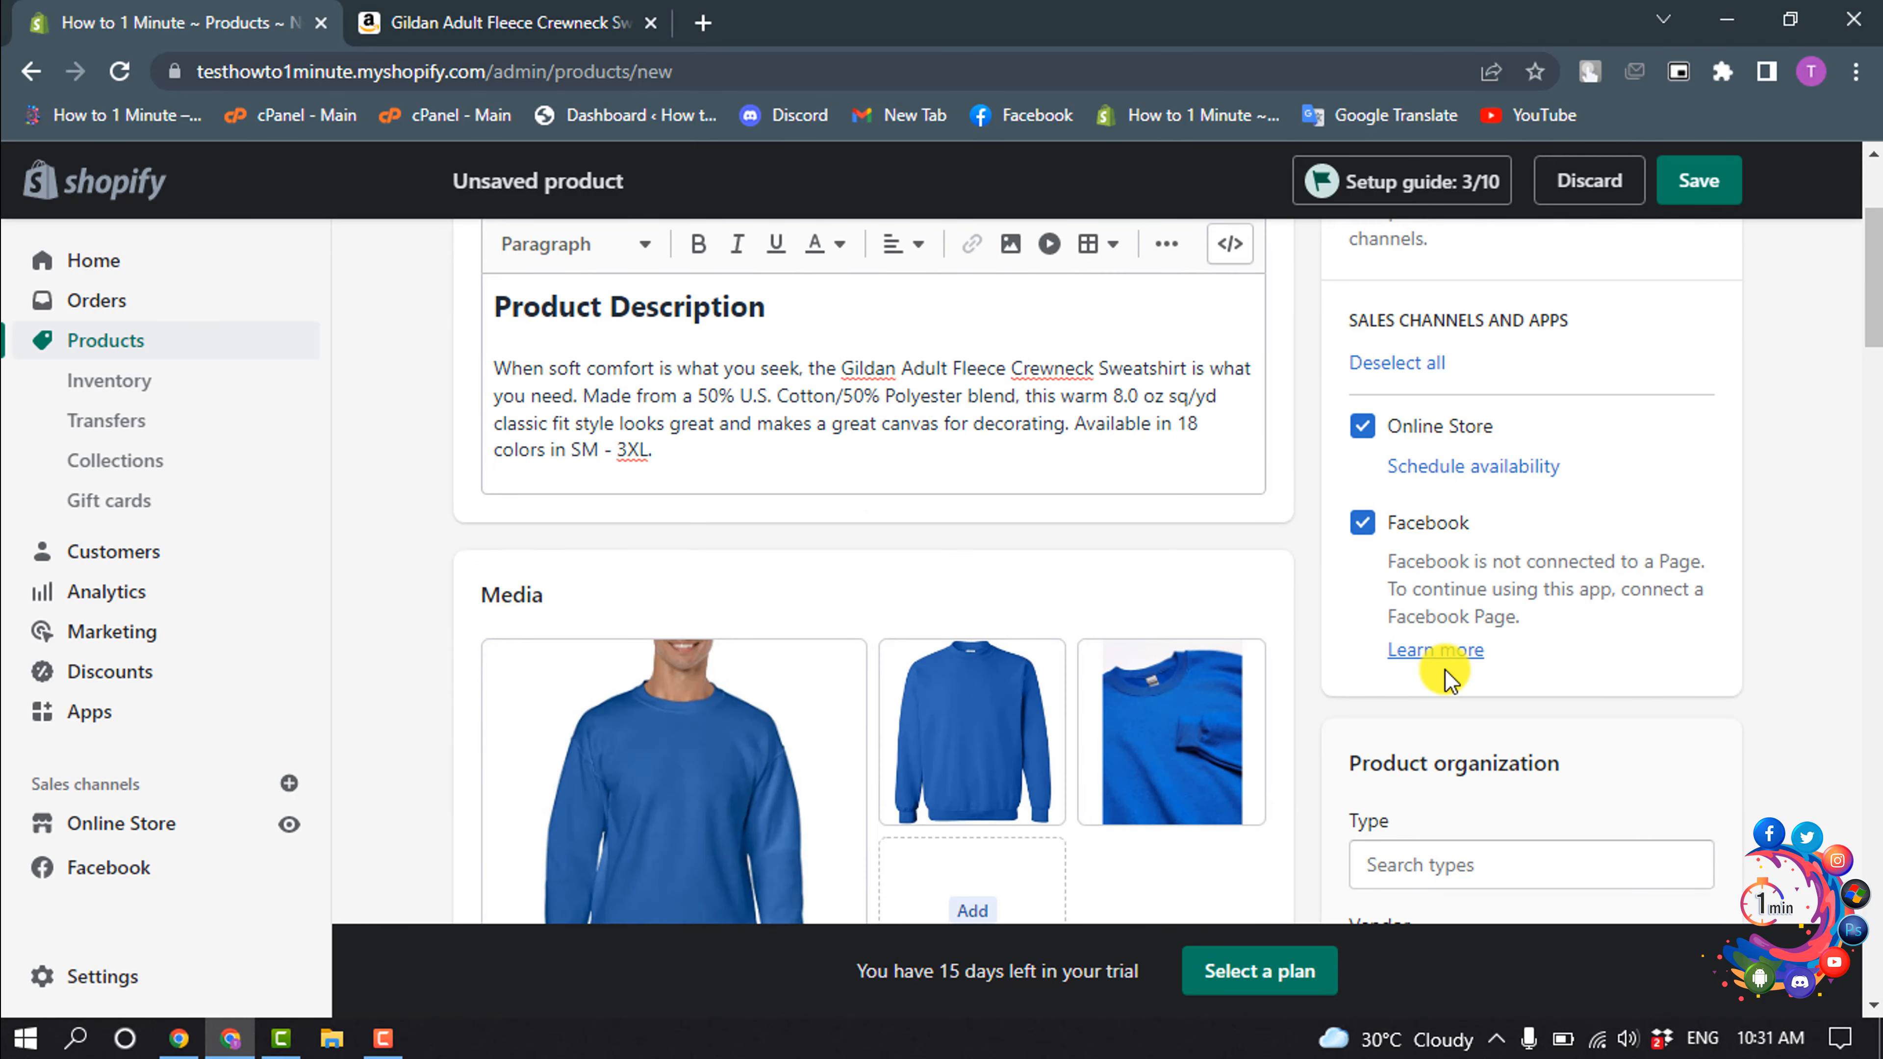
scroll(1457, 651, "down", 3)
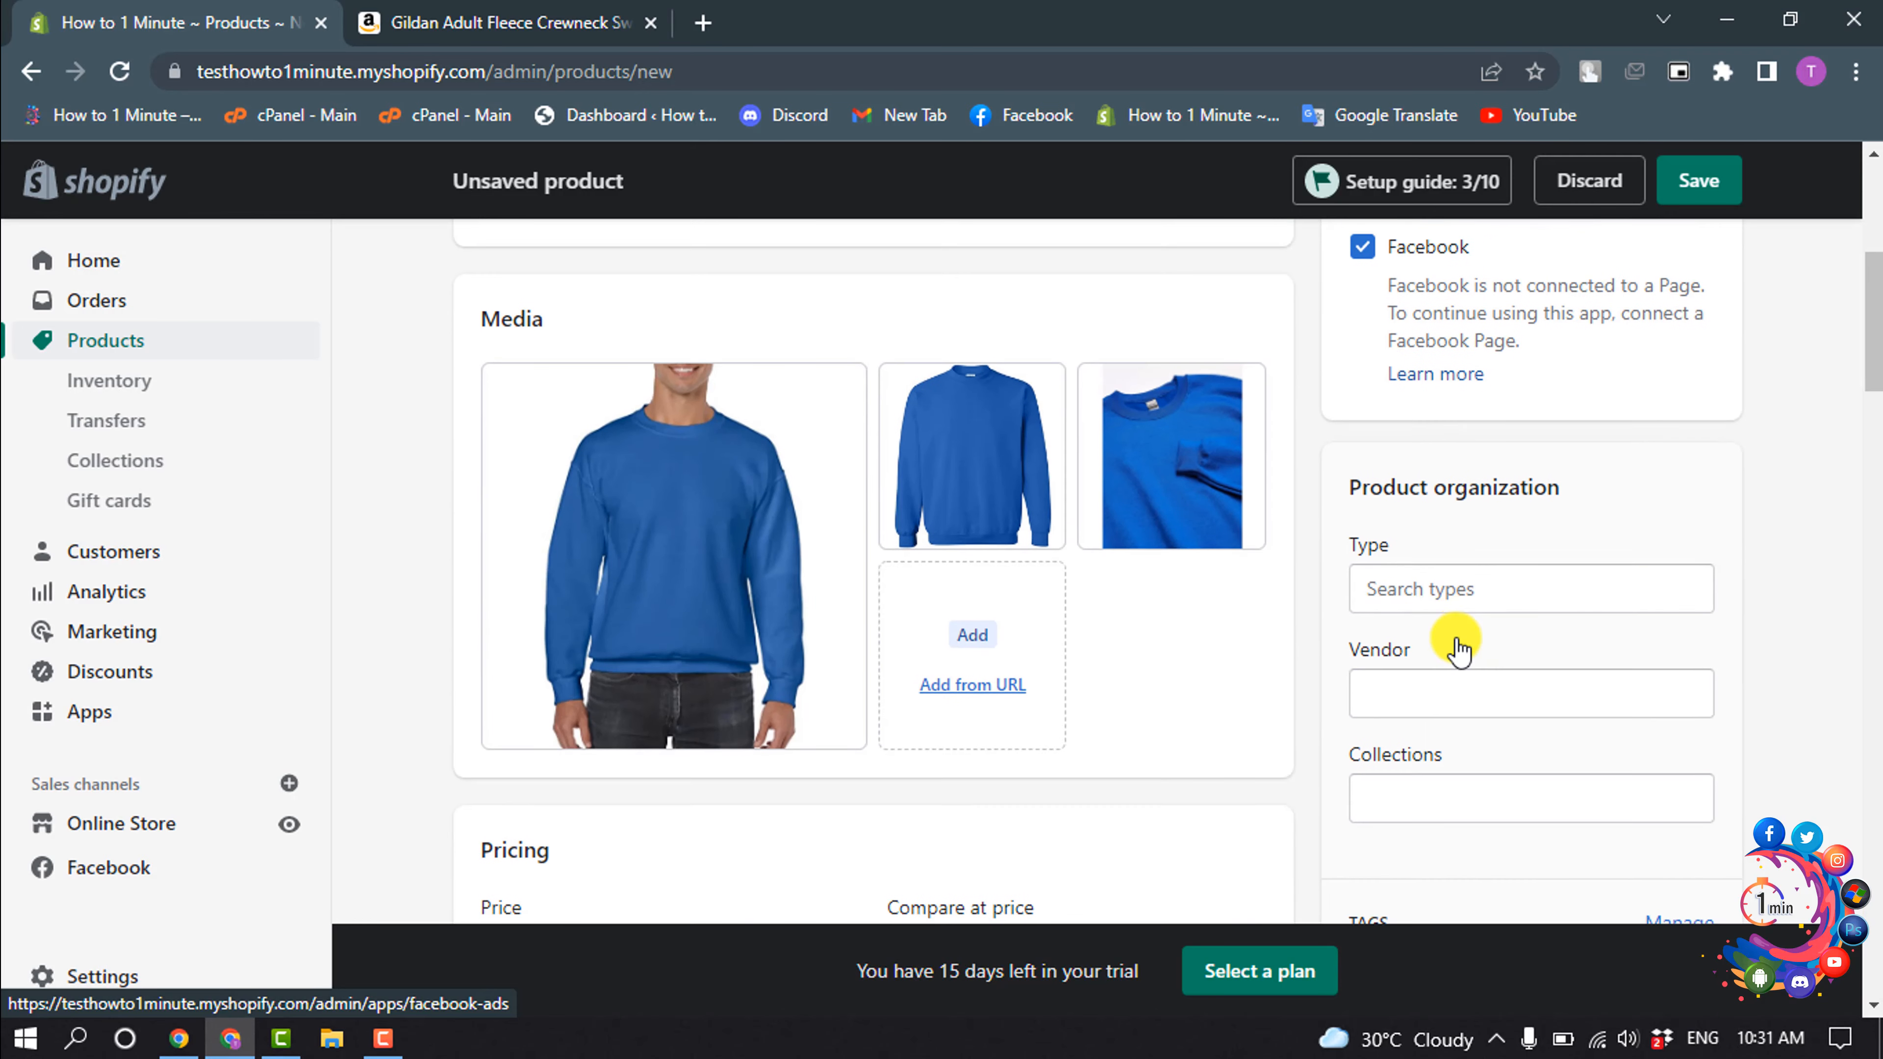
left_click(1418, 590)
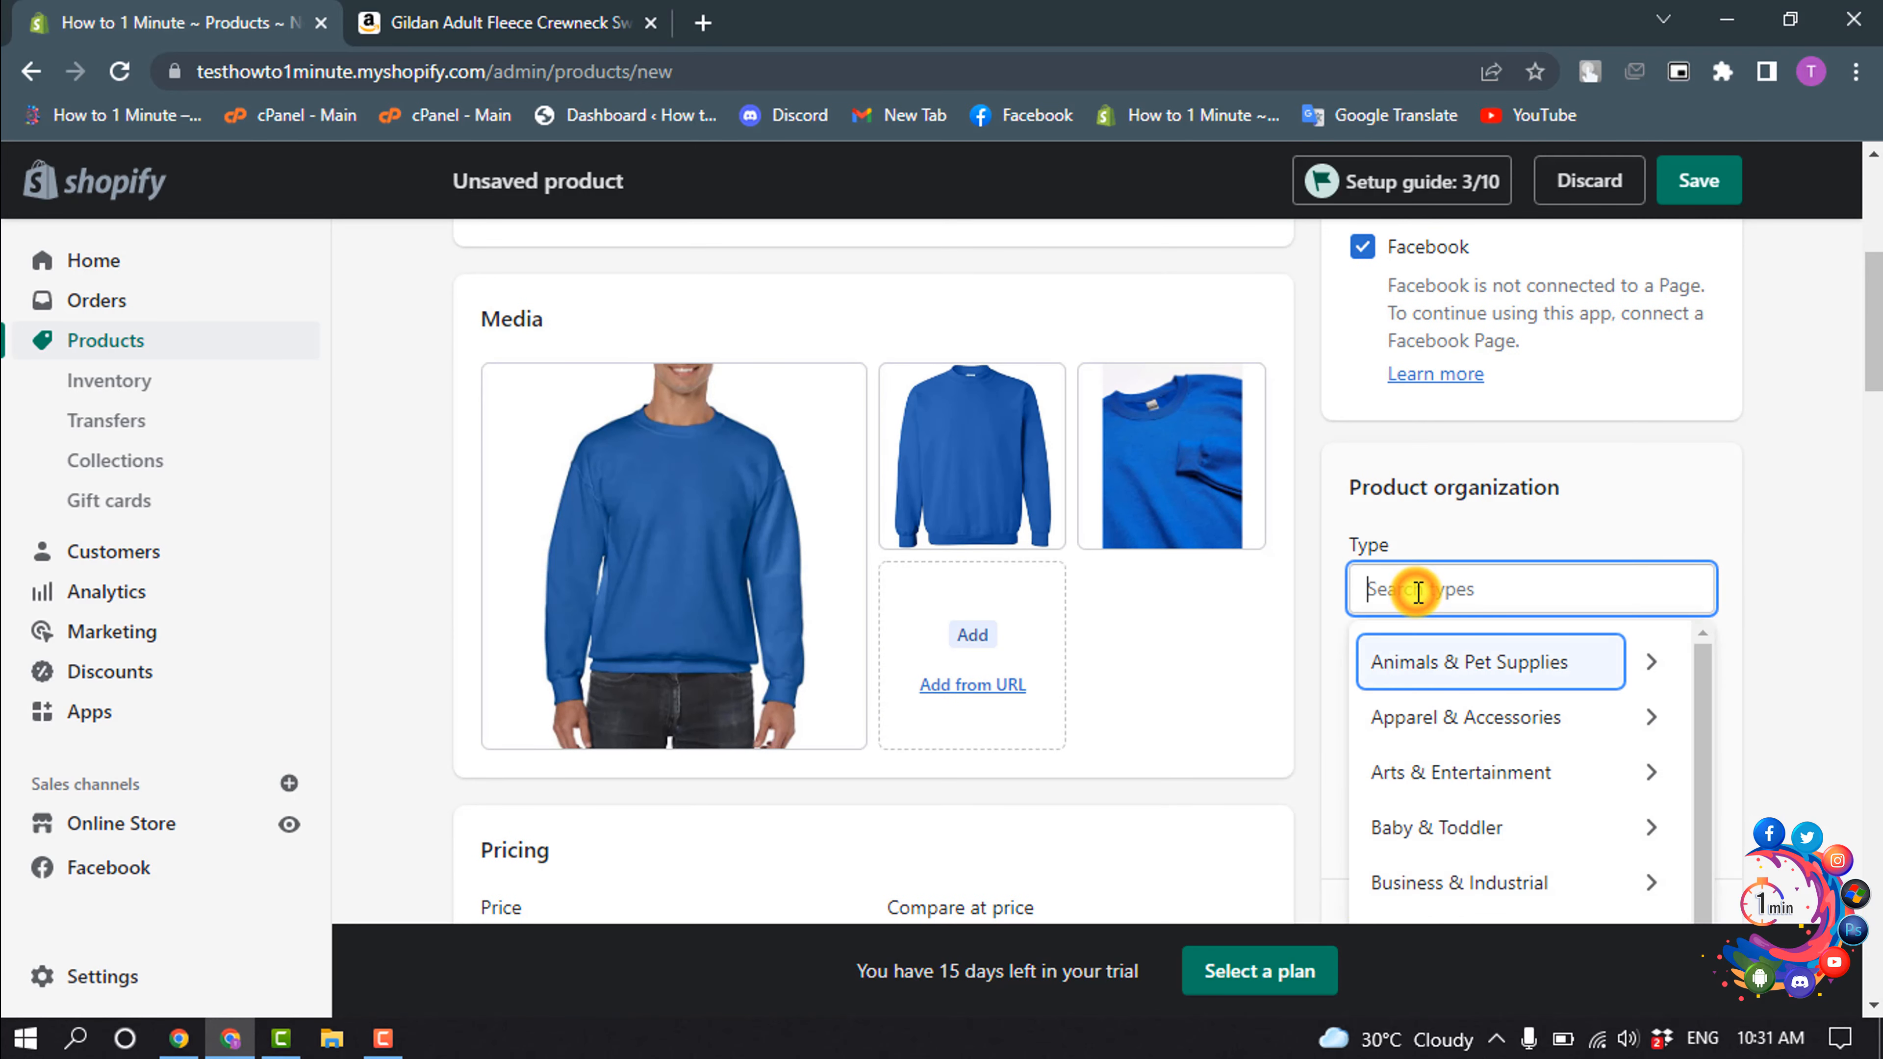
left_click(1431, 723)
scroll(1430, 719, "down", 3)
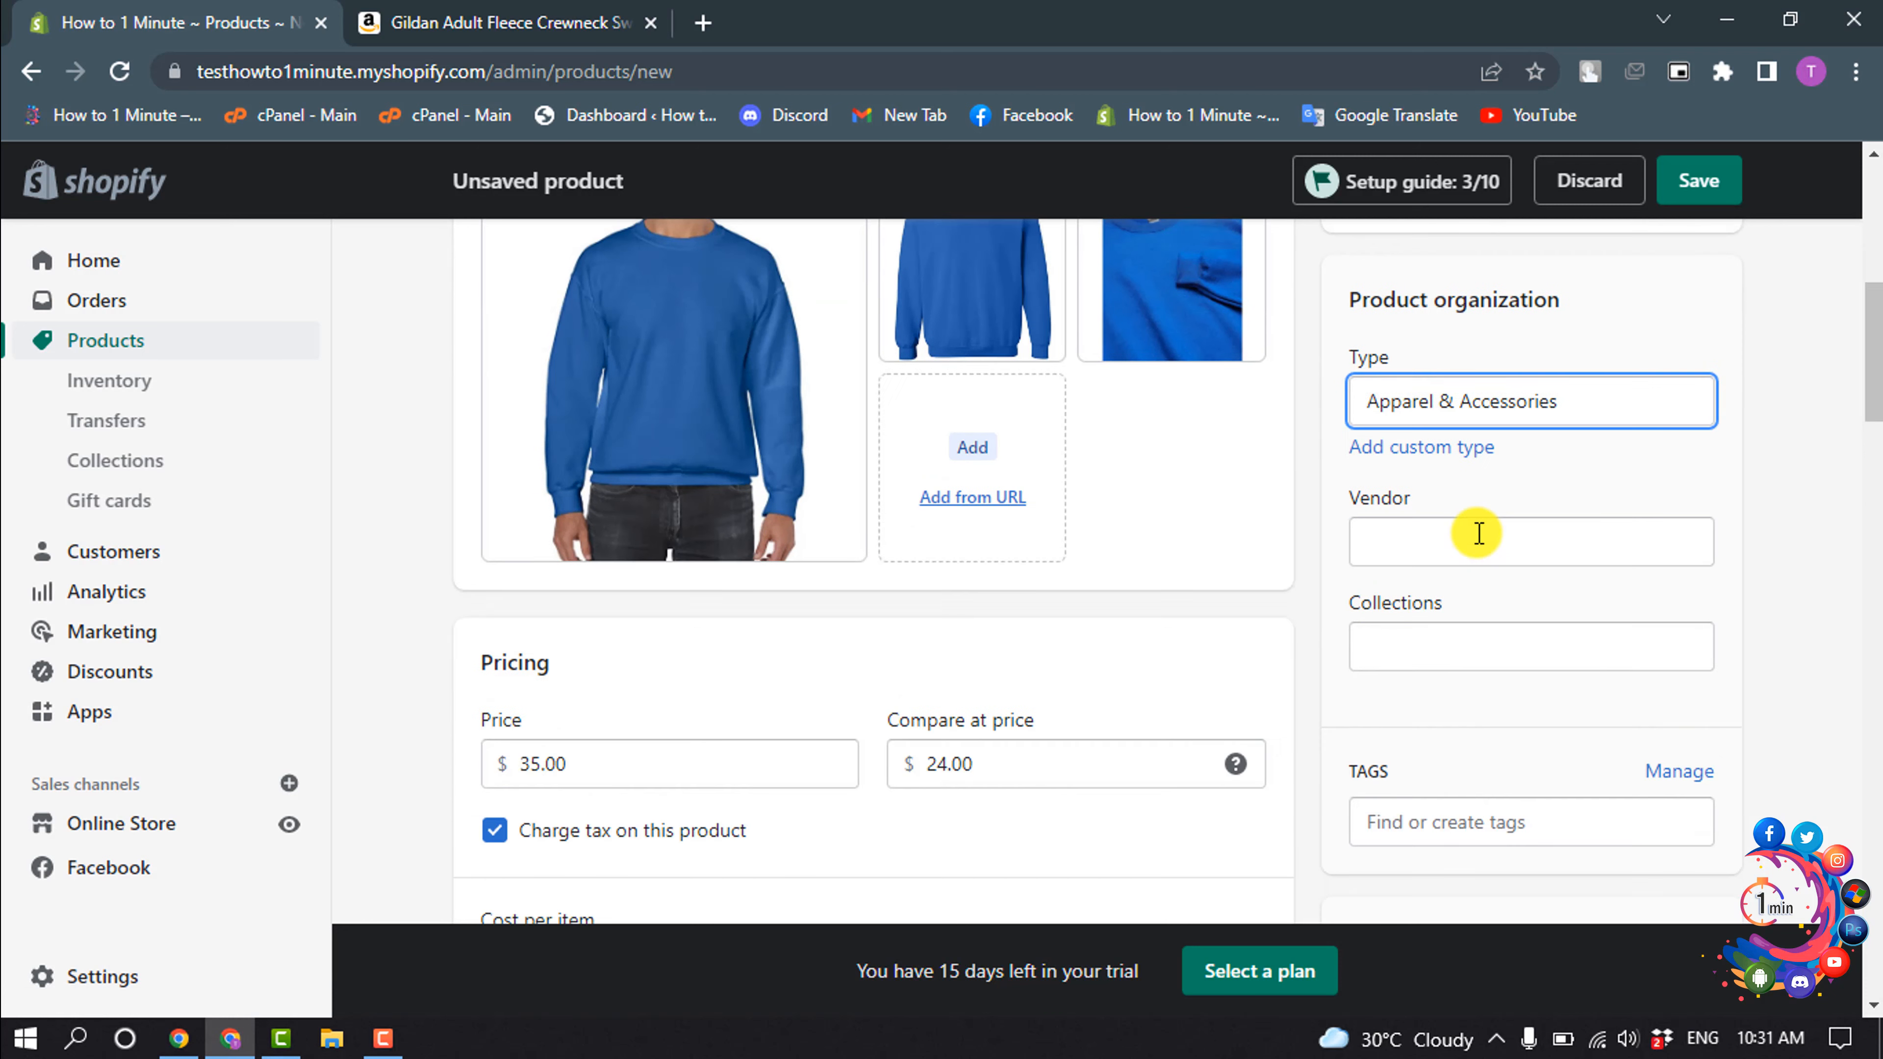
left_click(1464, 456)
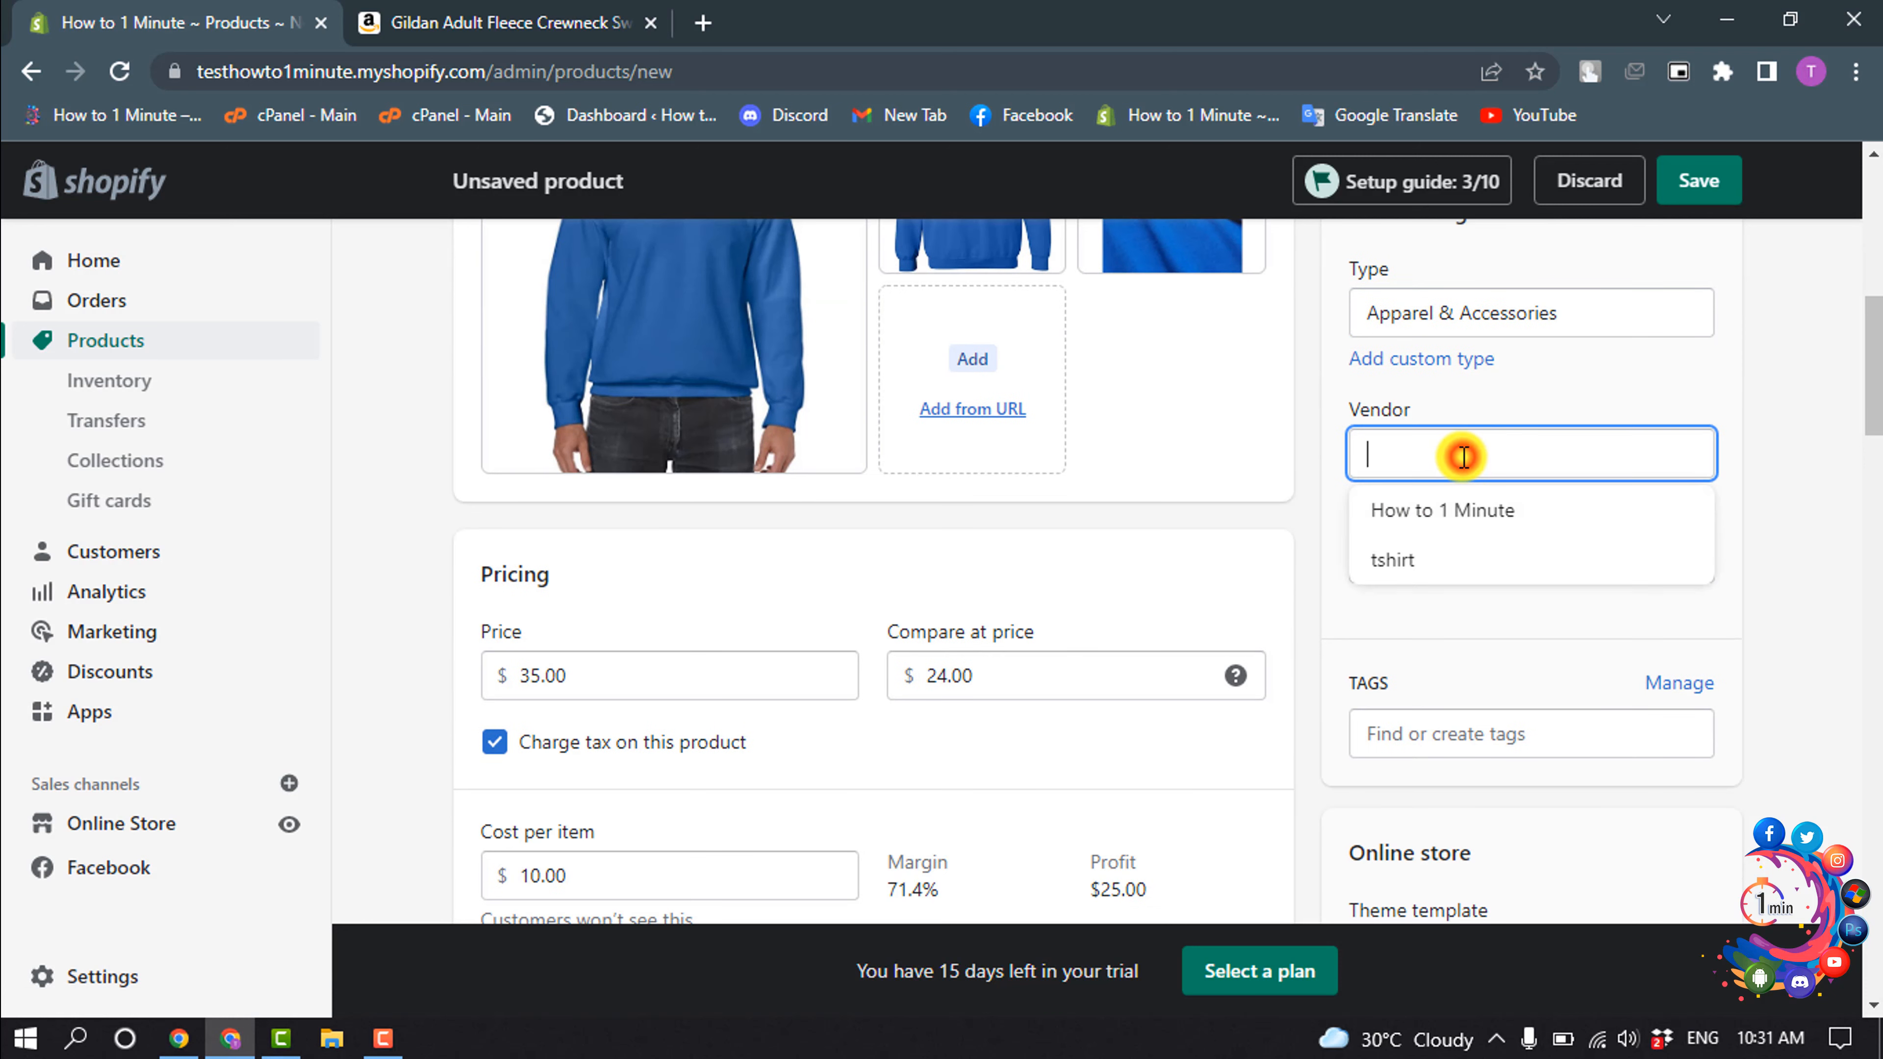
left_click(1395, 555)
- Assign the product to the New Summer collection
left_click(1400, 548)
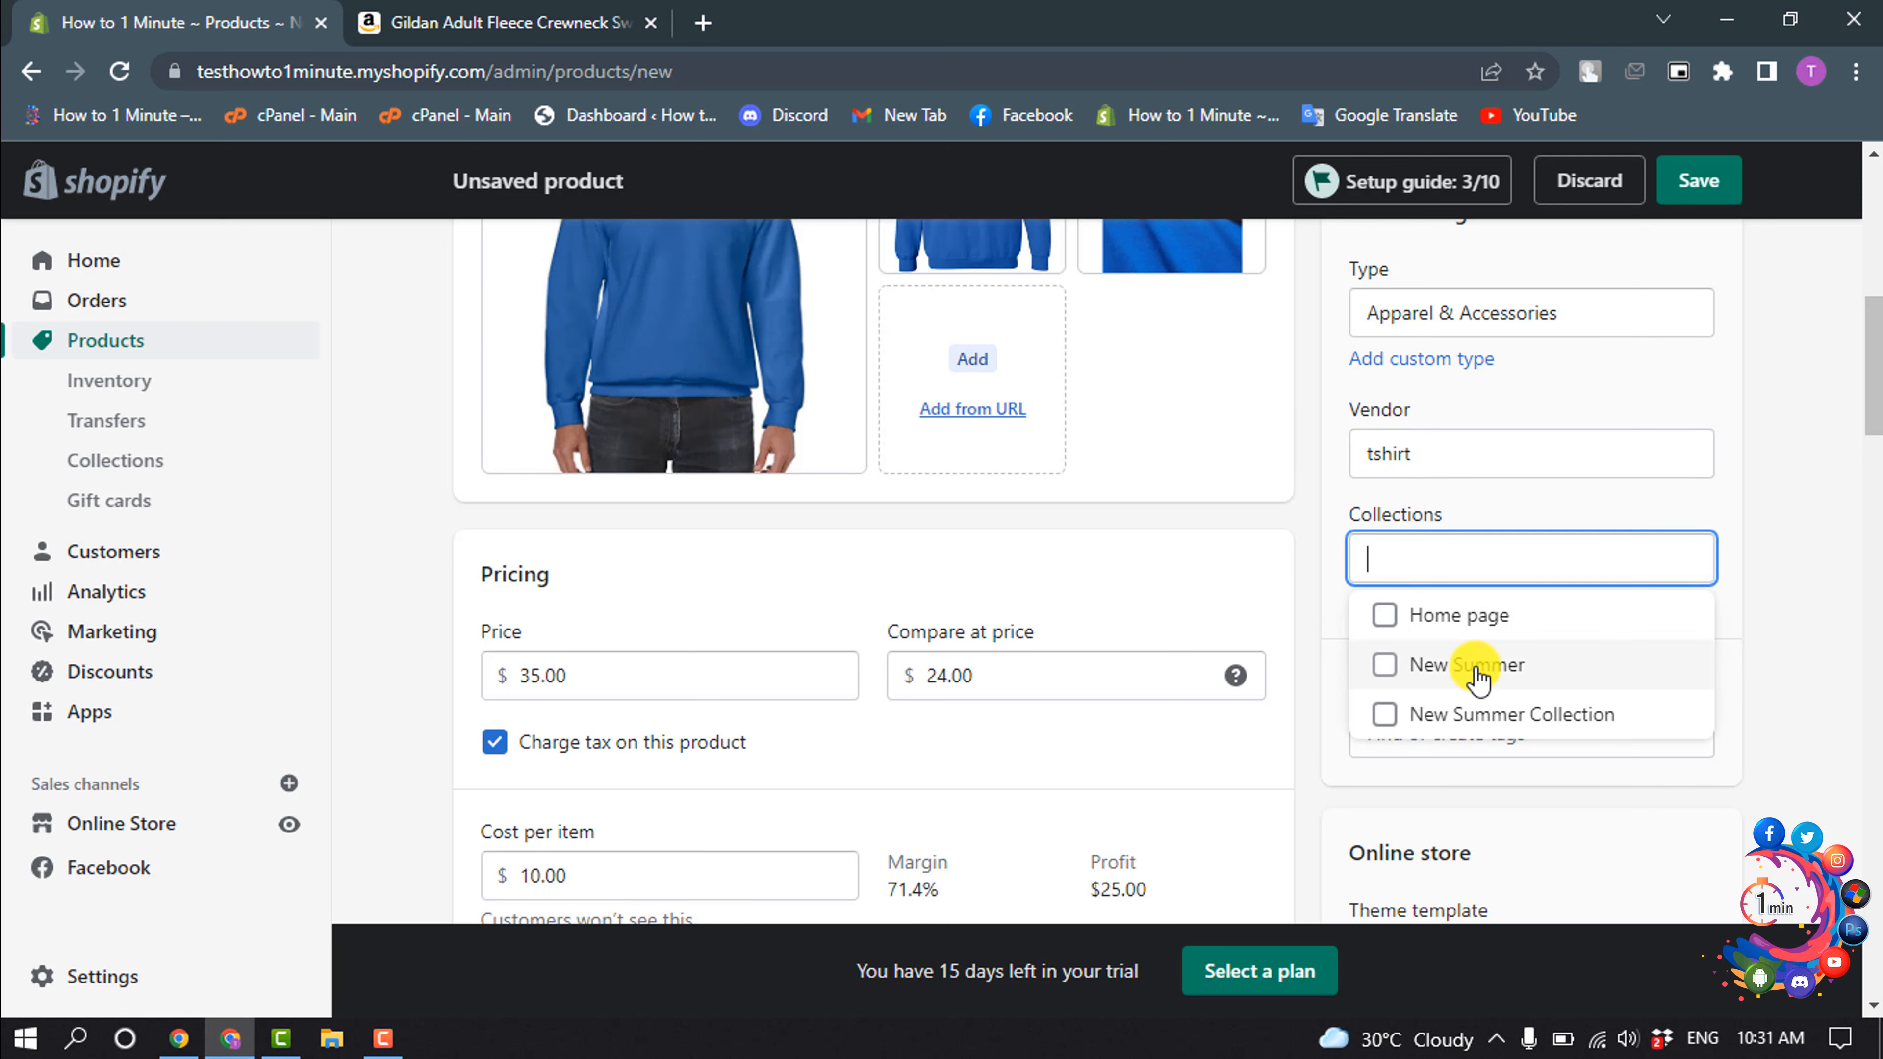
left_click(1385, 665)
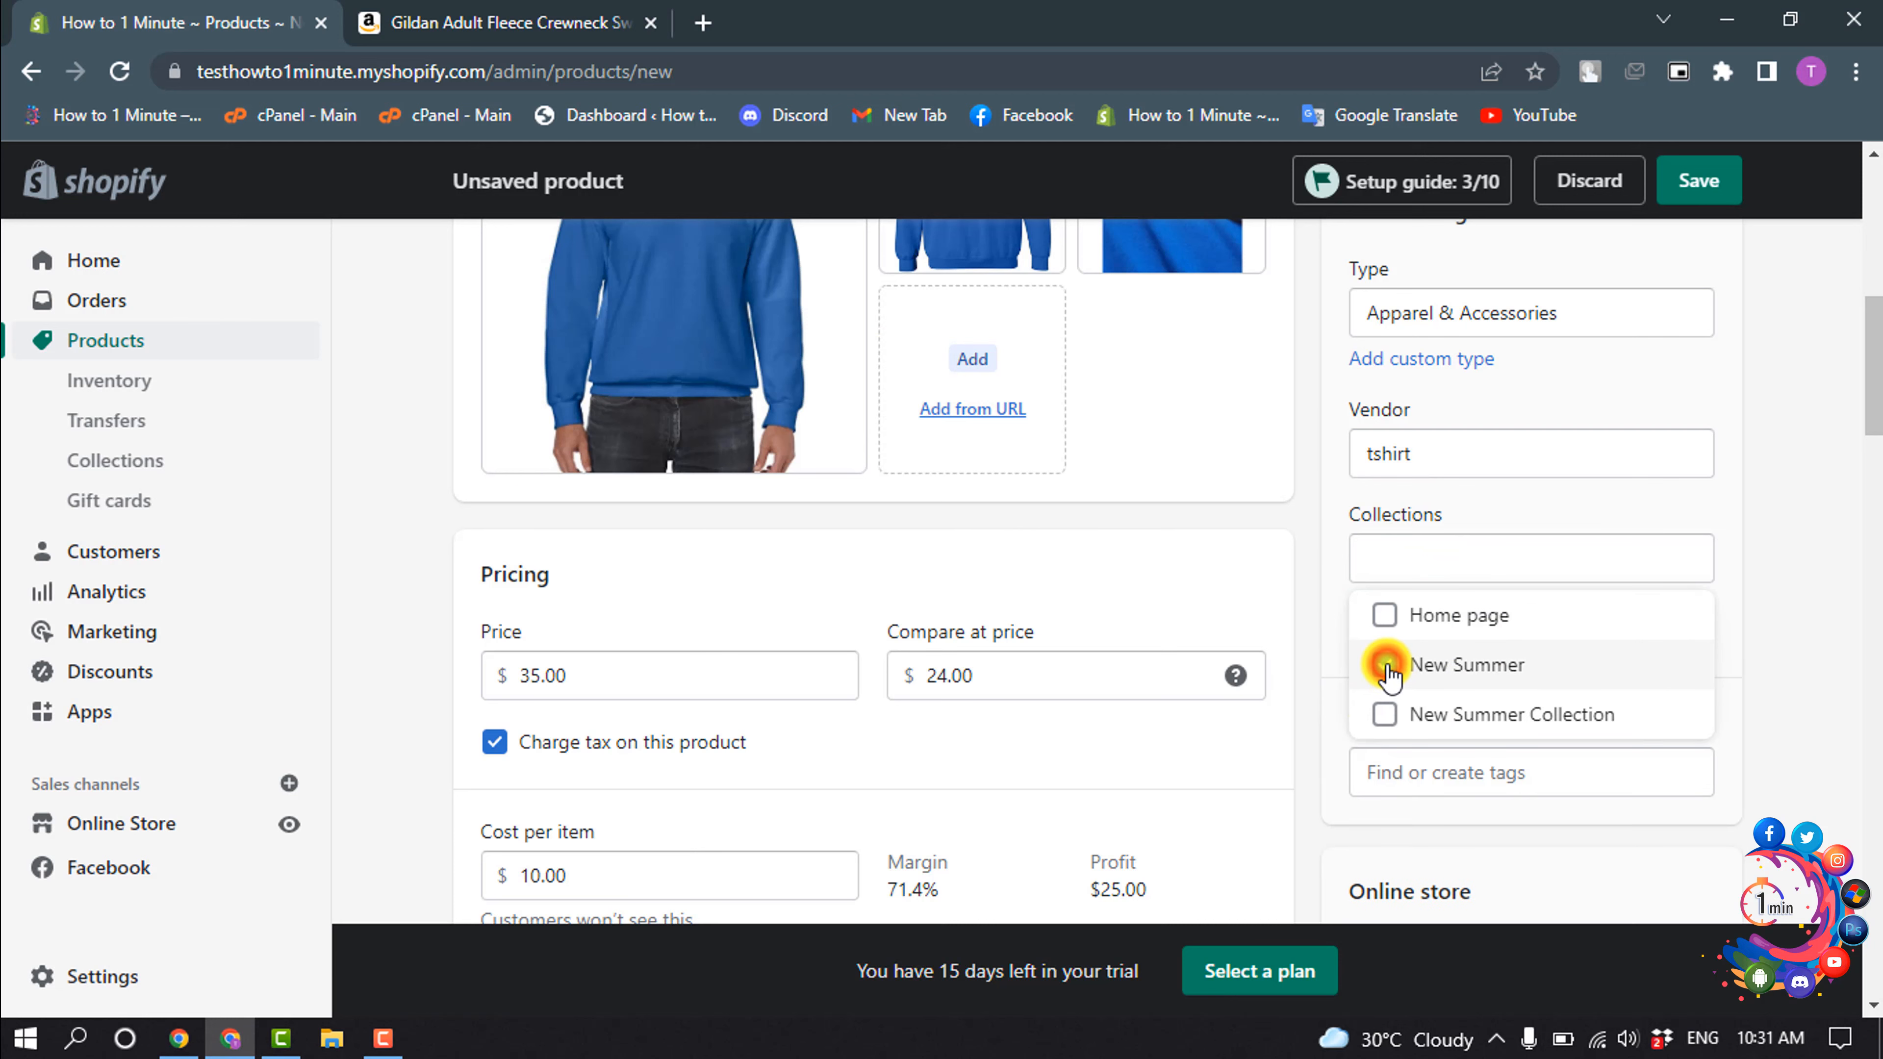
left_click(1717, 618)
- Create and add the product tag tshirt, and also assign the existing tag shirts
scroll(1717, 618, "down", 3)
left_click(1471, 496)
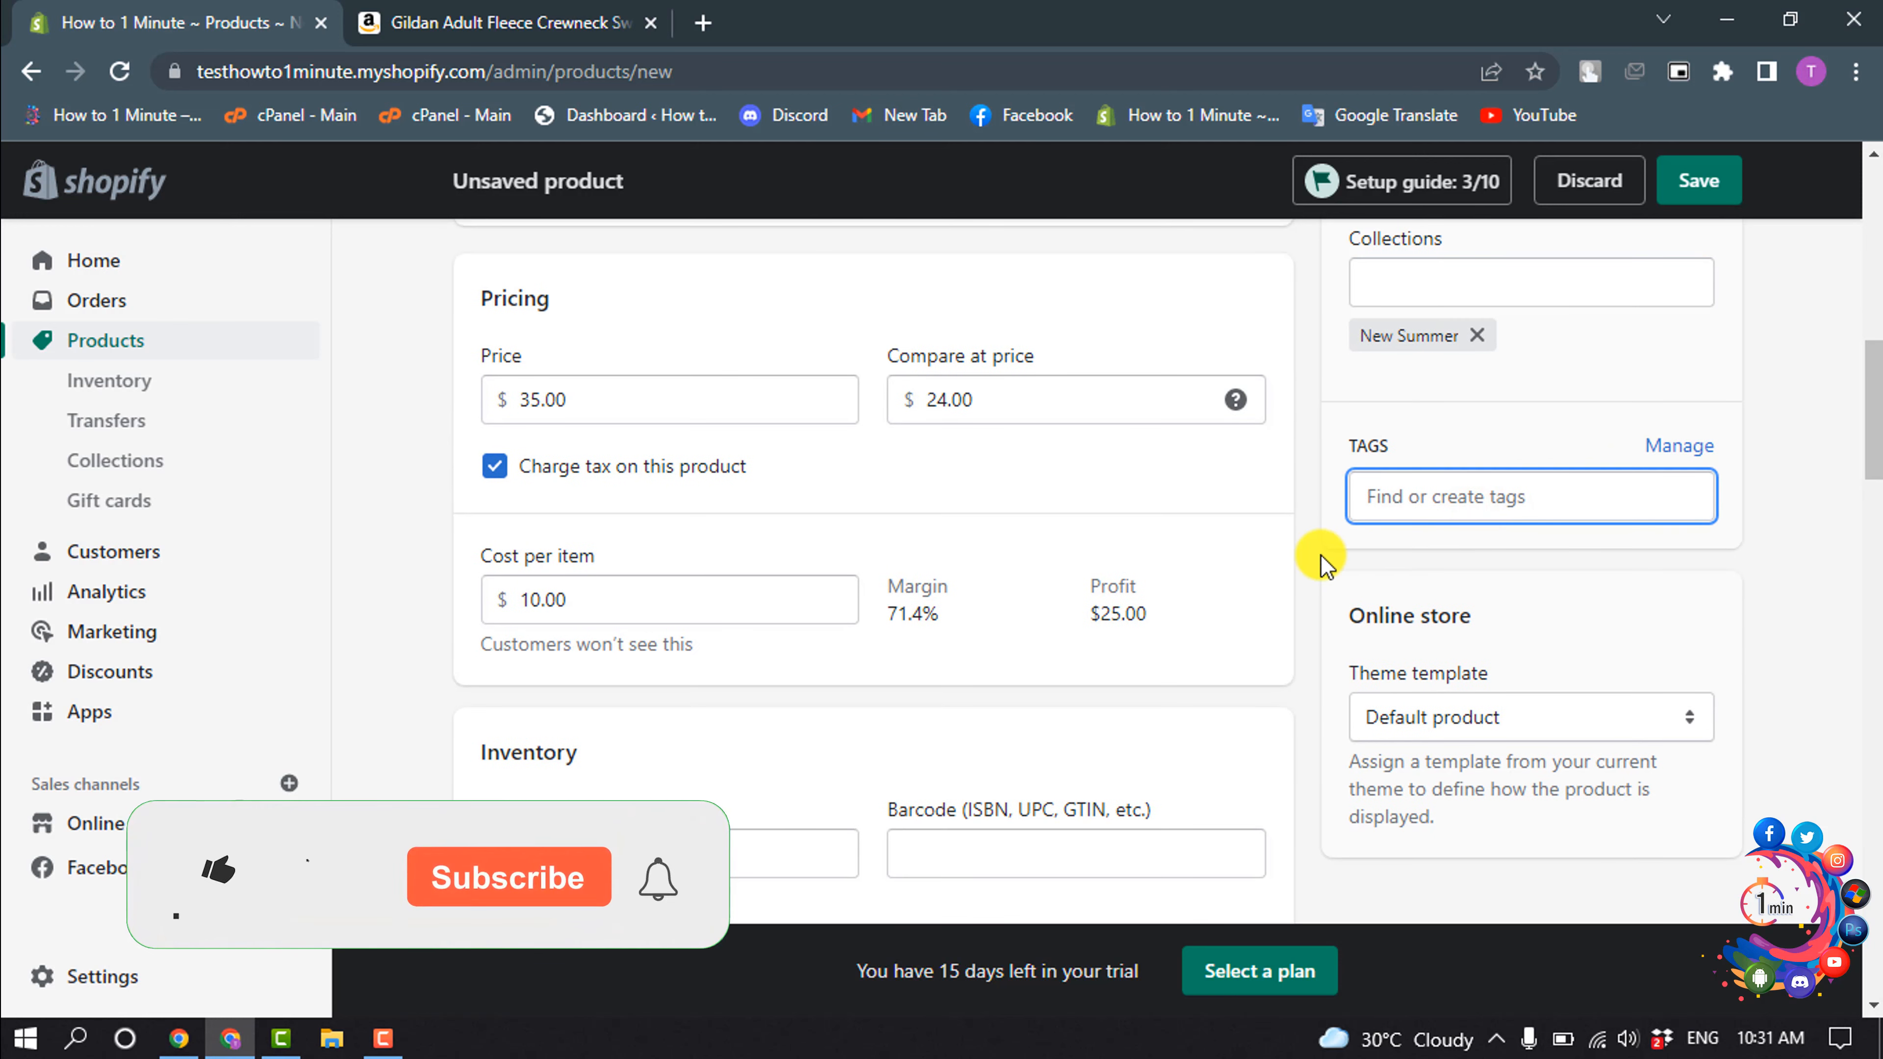
type("tshirt")
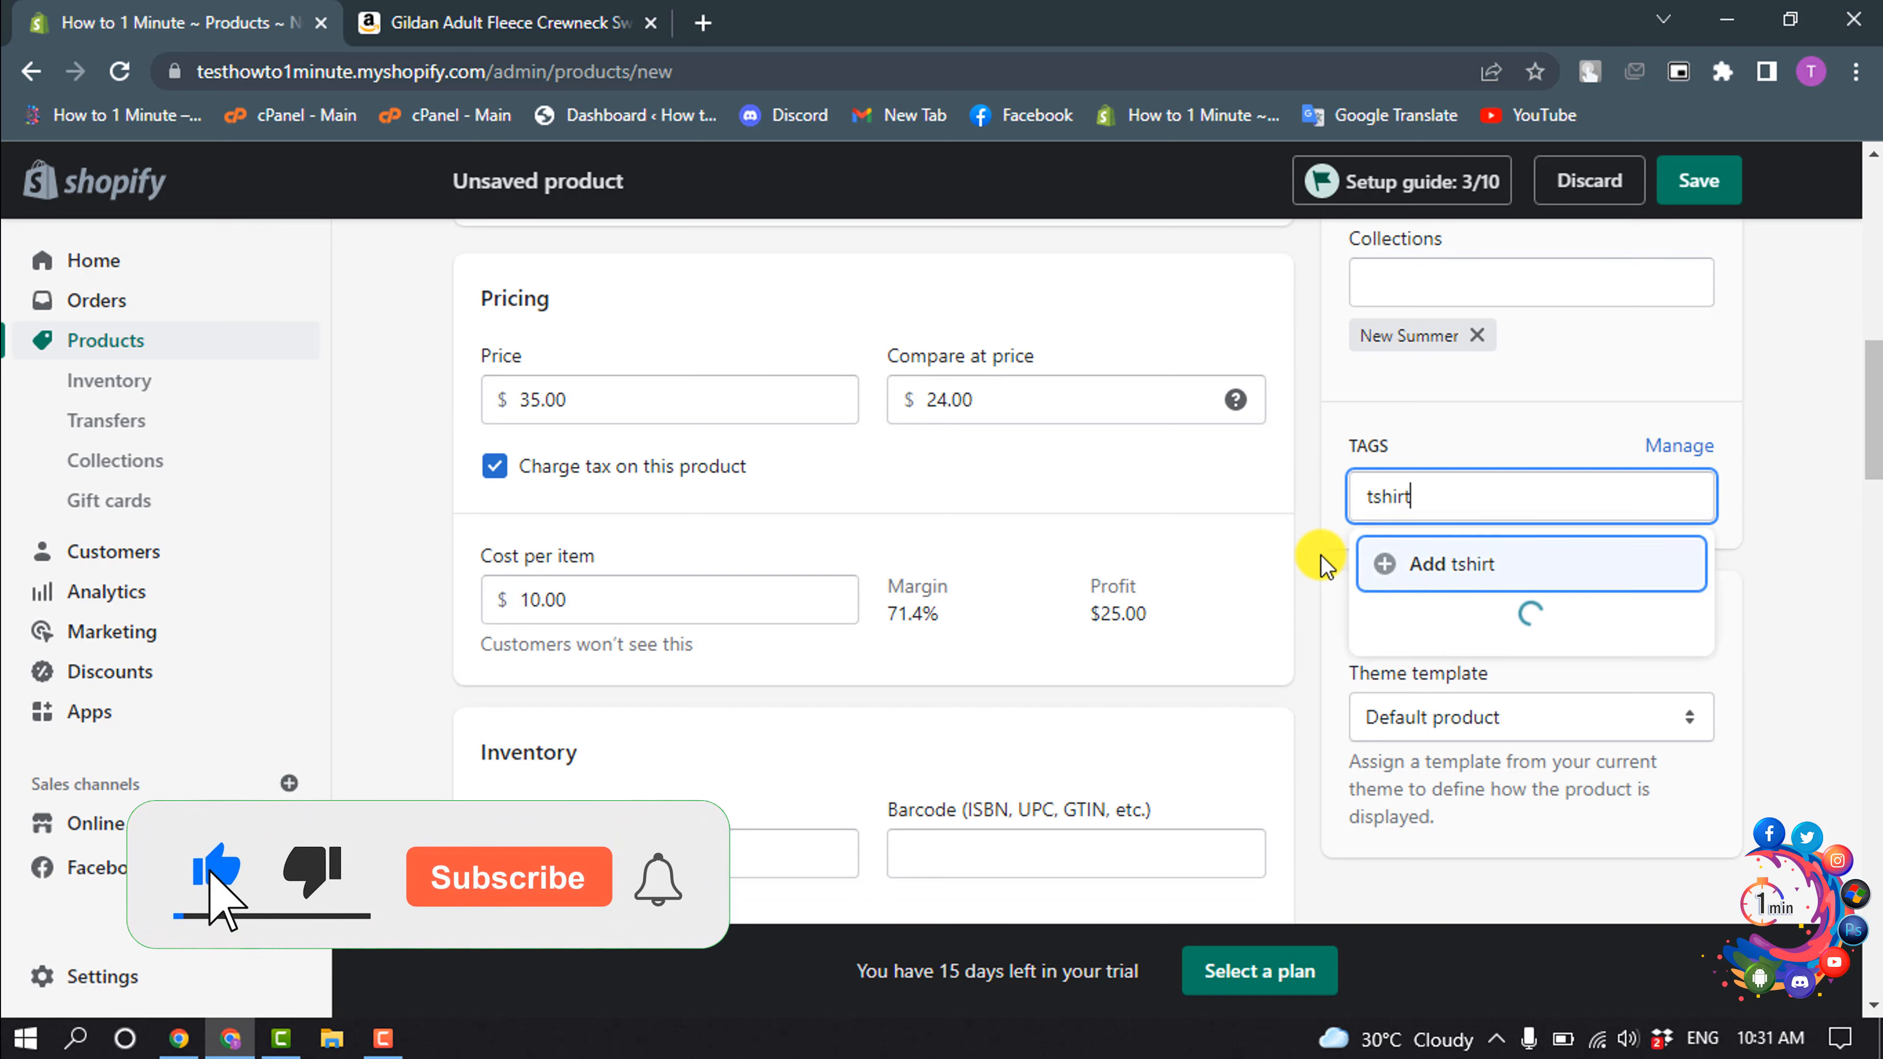
key("Return")
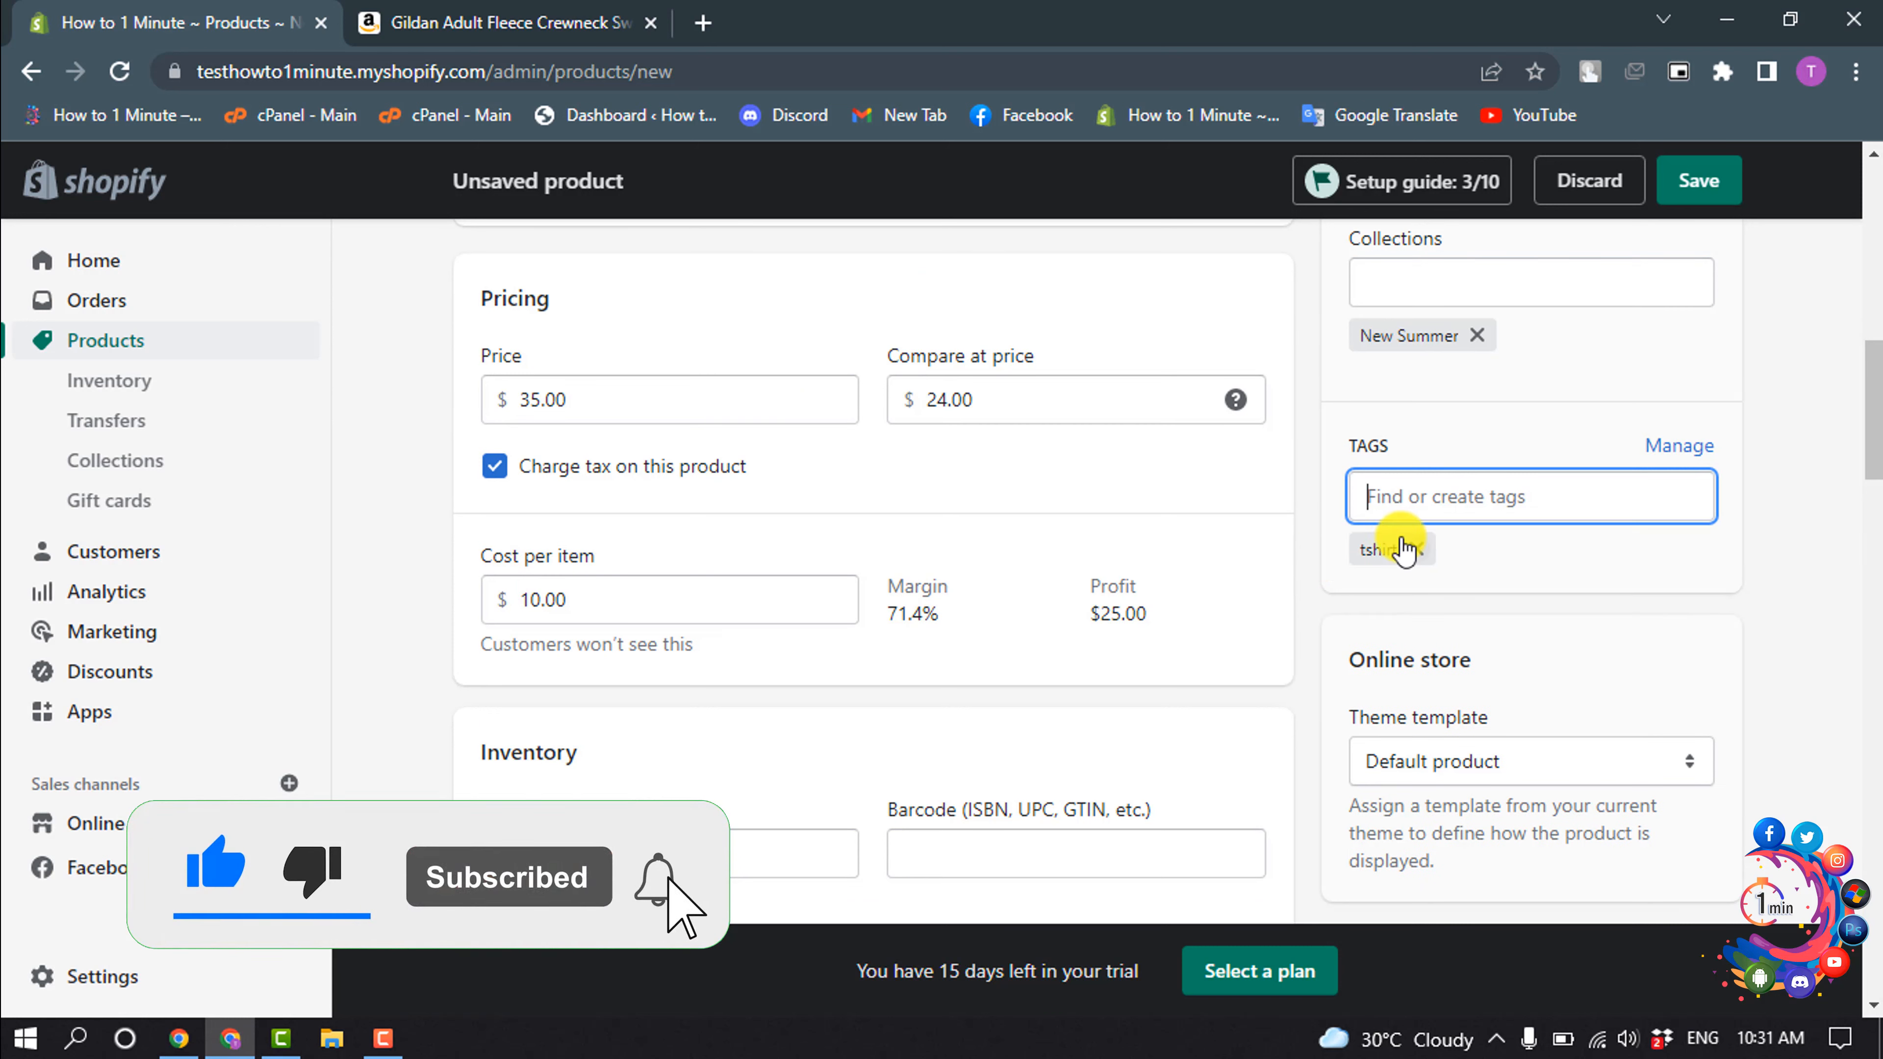
type("shirt")
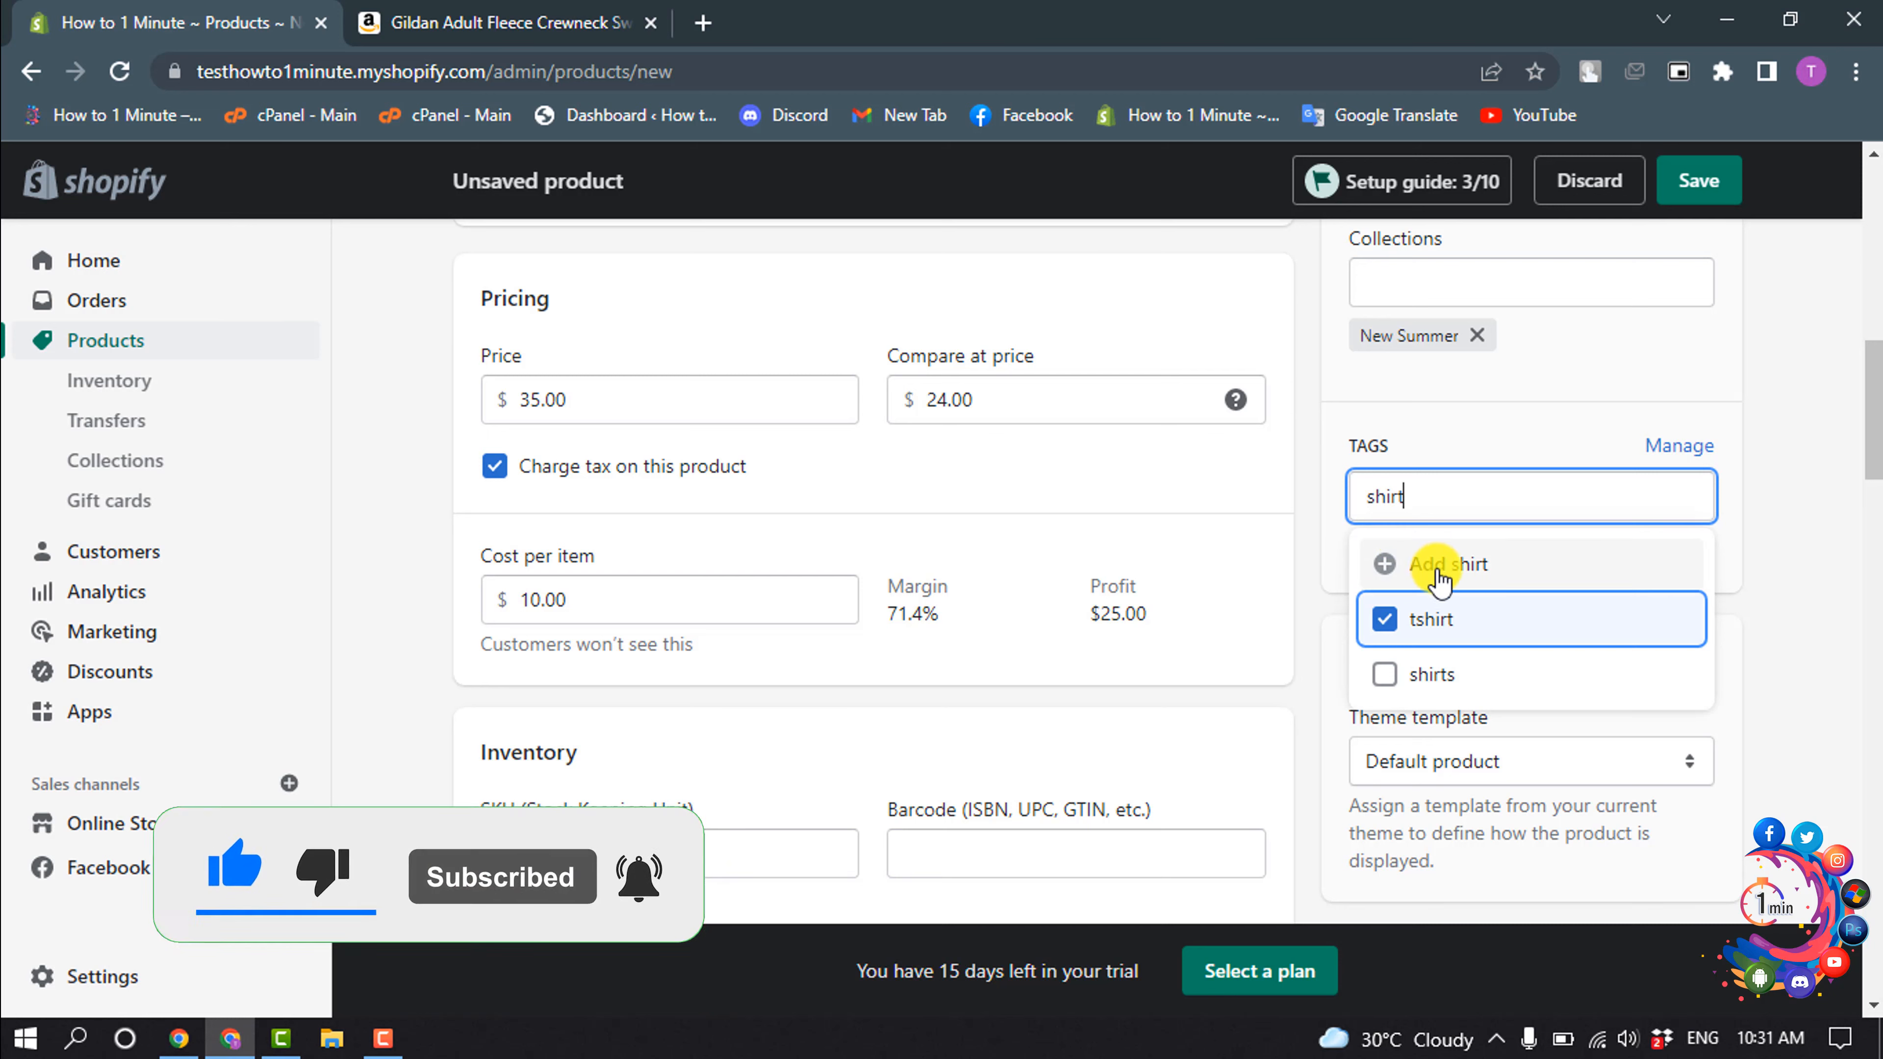
left_click(1384, 674)
left_click(1820, 531)
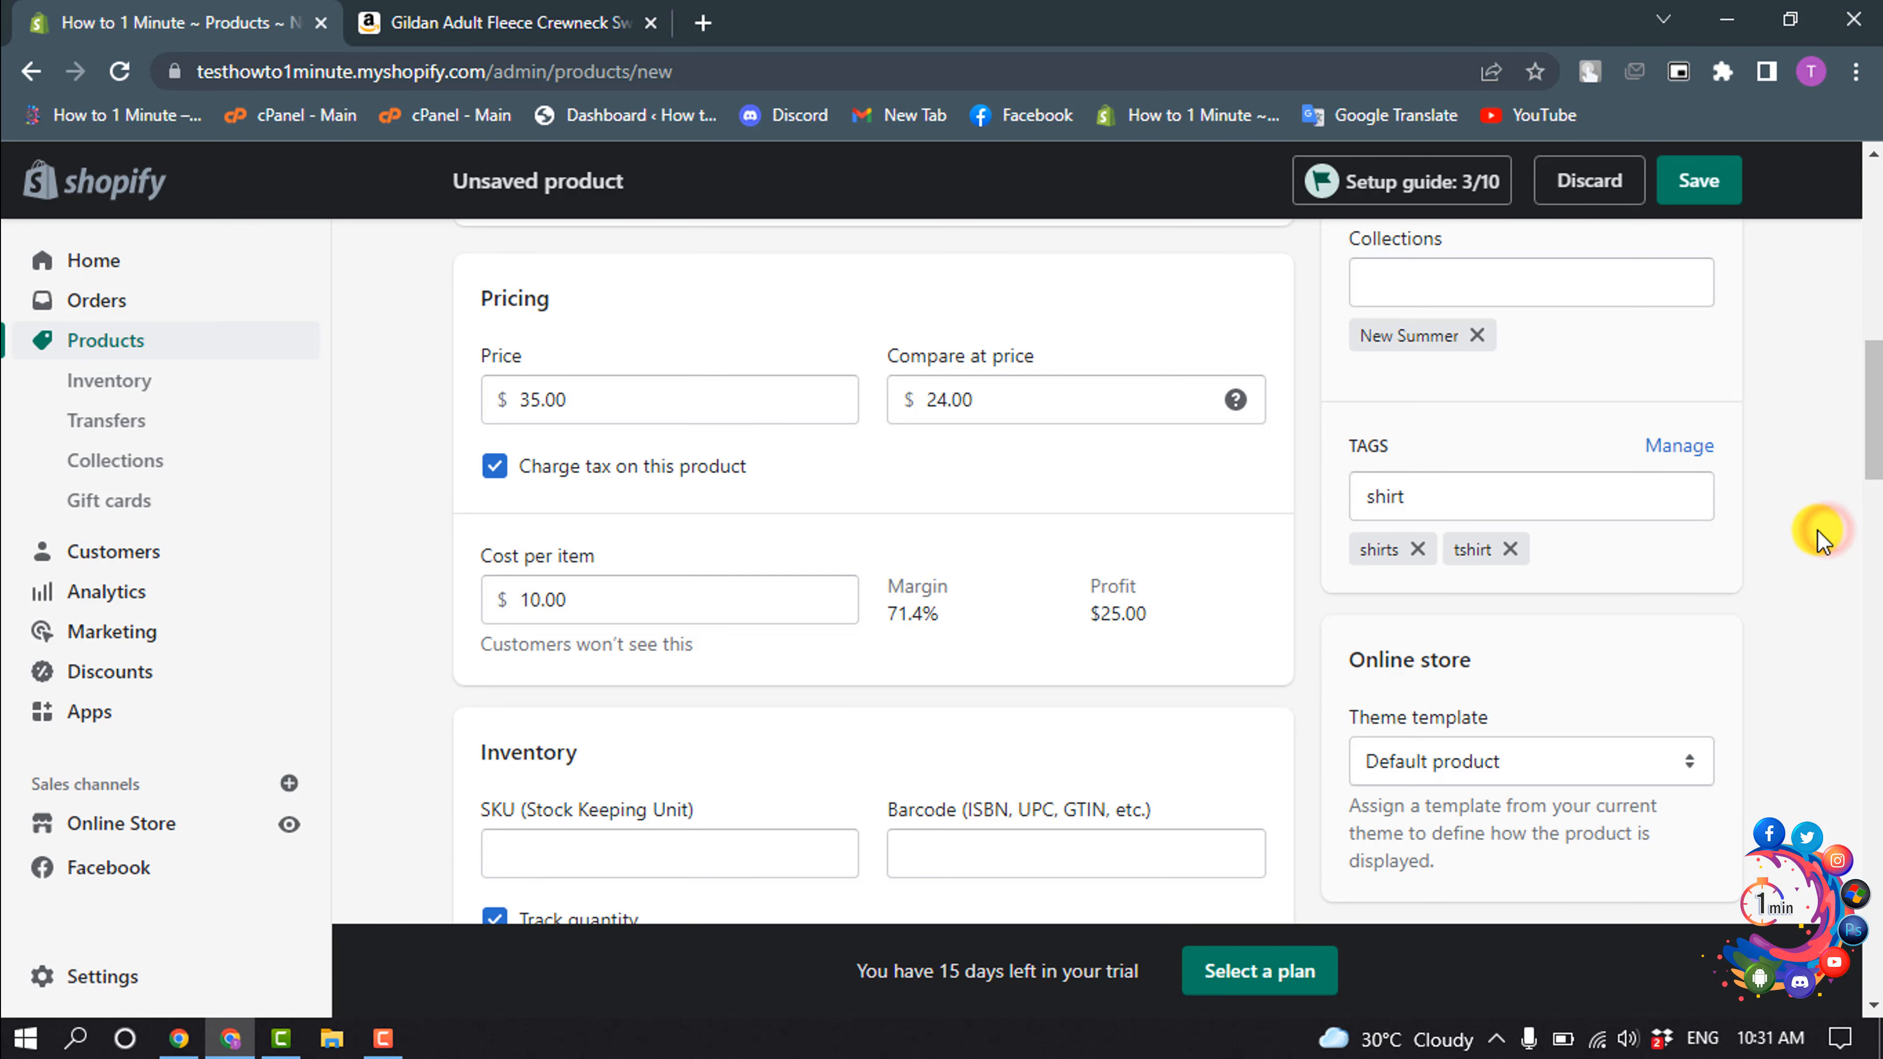
- Check the rest of the product form and save the new sweatshirt product
scroll(1817, 529, "down", 2)
scroll(1816, 530, "up", 8)
left_click(1735, 176)
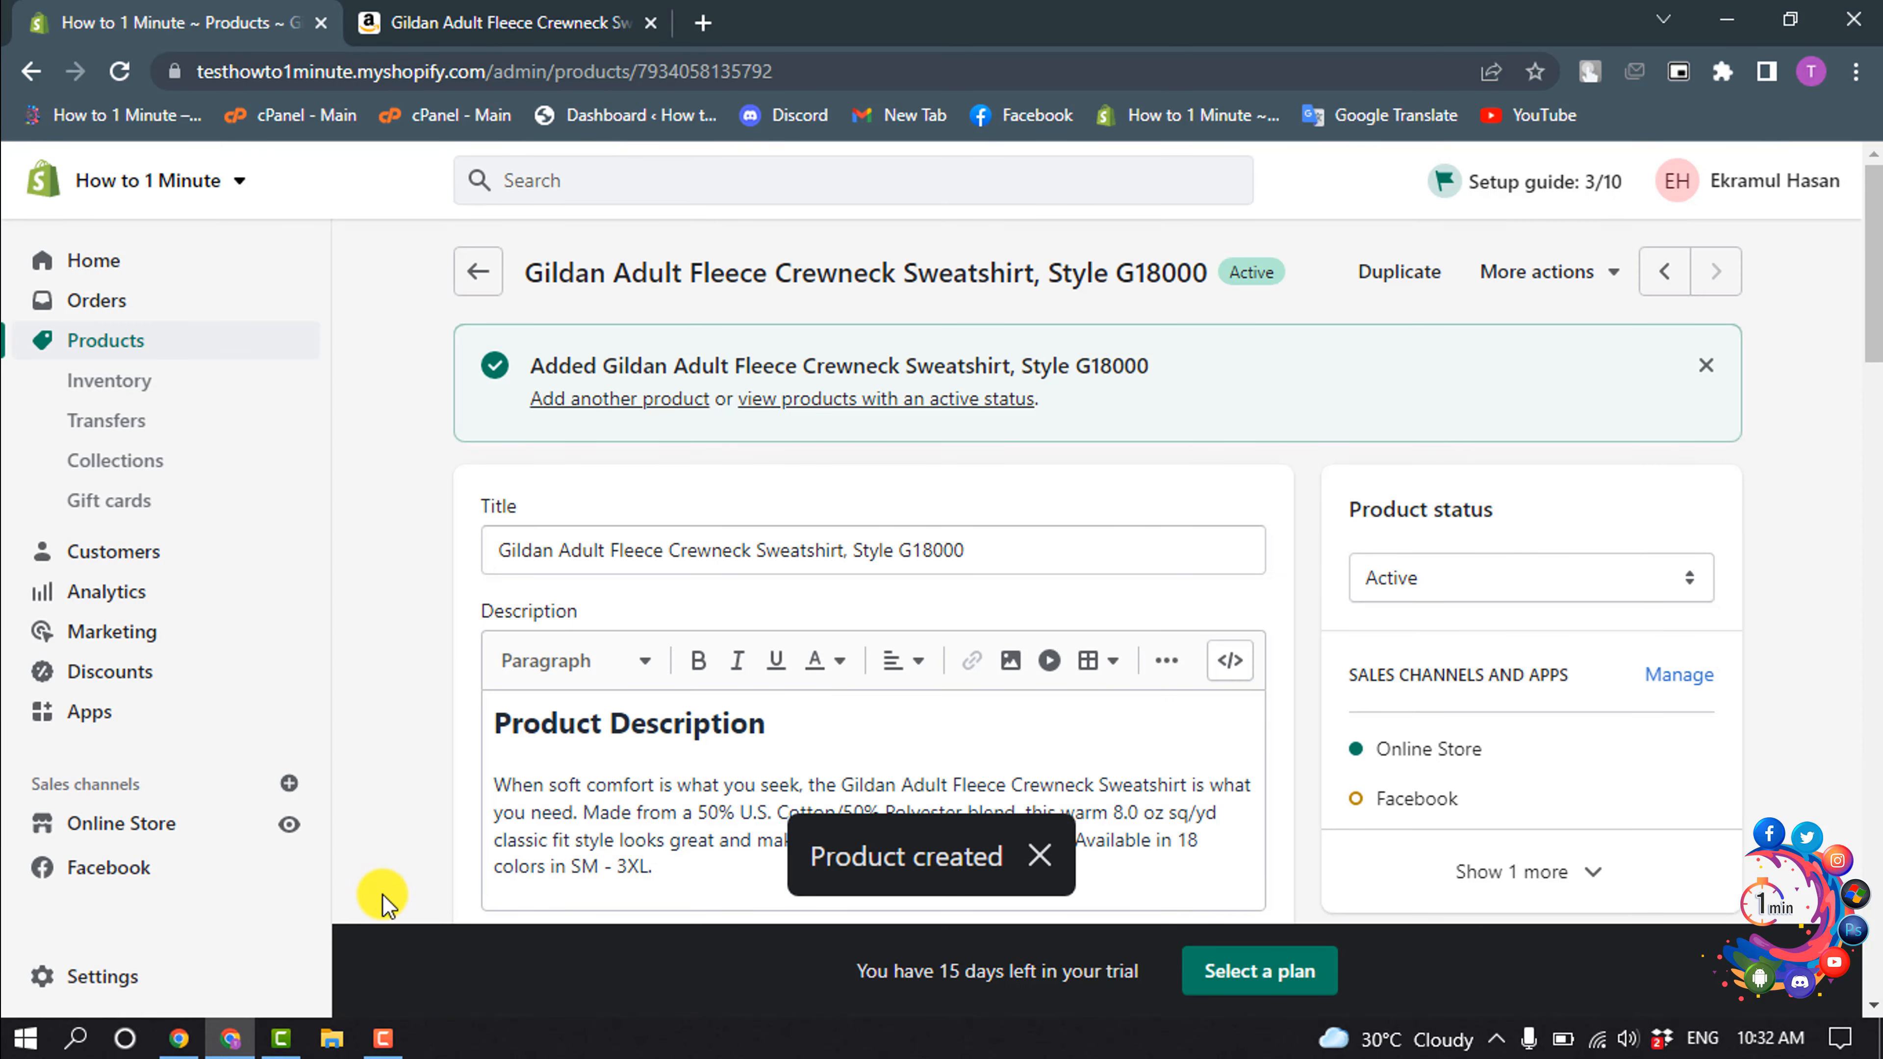
- View the online store and open the product page of the Gildan Adult Fleece Crewneck Sweatshirt, Style G18000
left_click(288, 827)
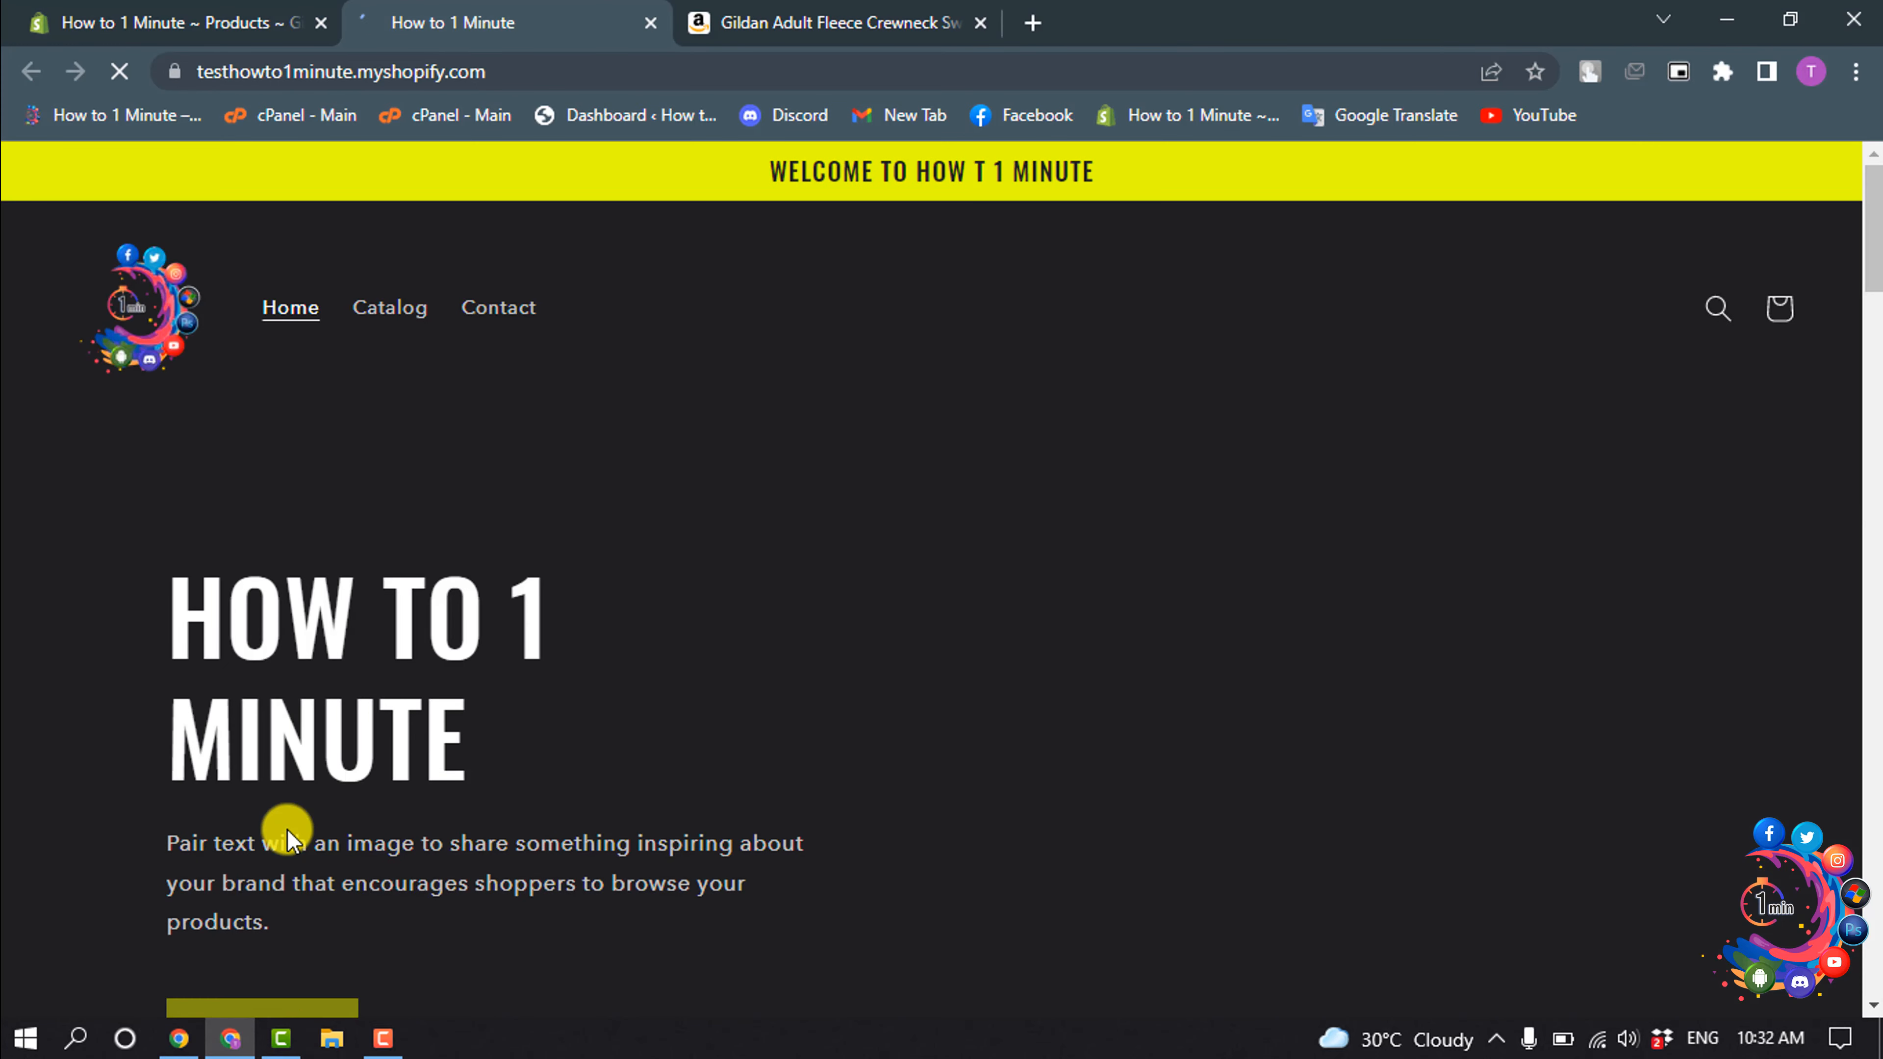
scroll(540, 579, "down", 8)
scroll(540, 582, "down", 7)
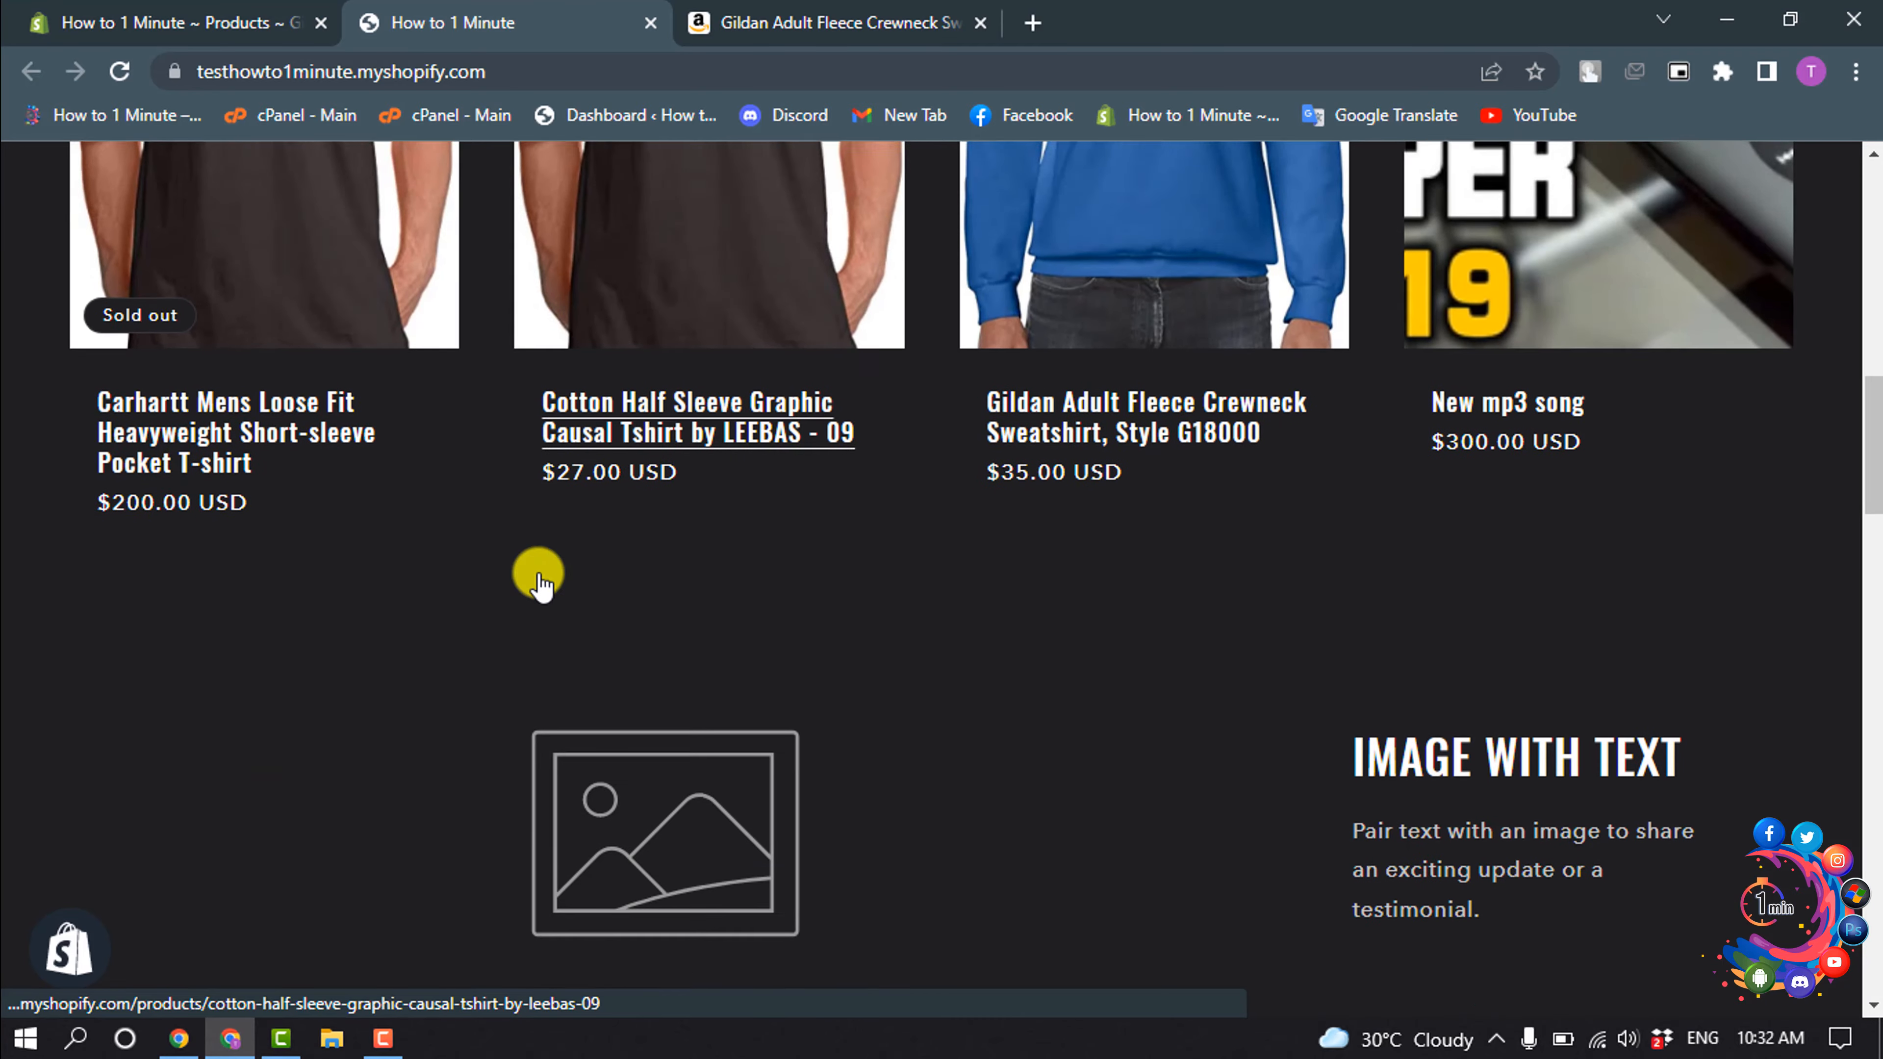
scroll(1072, 660, "up", 5)
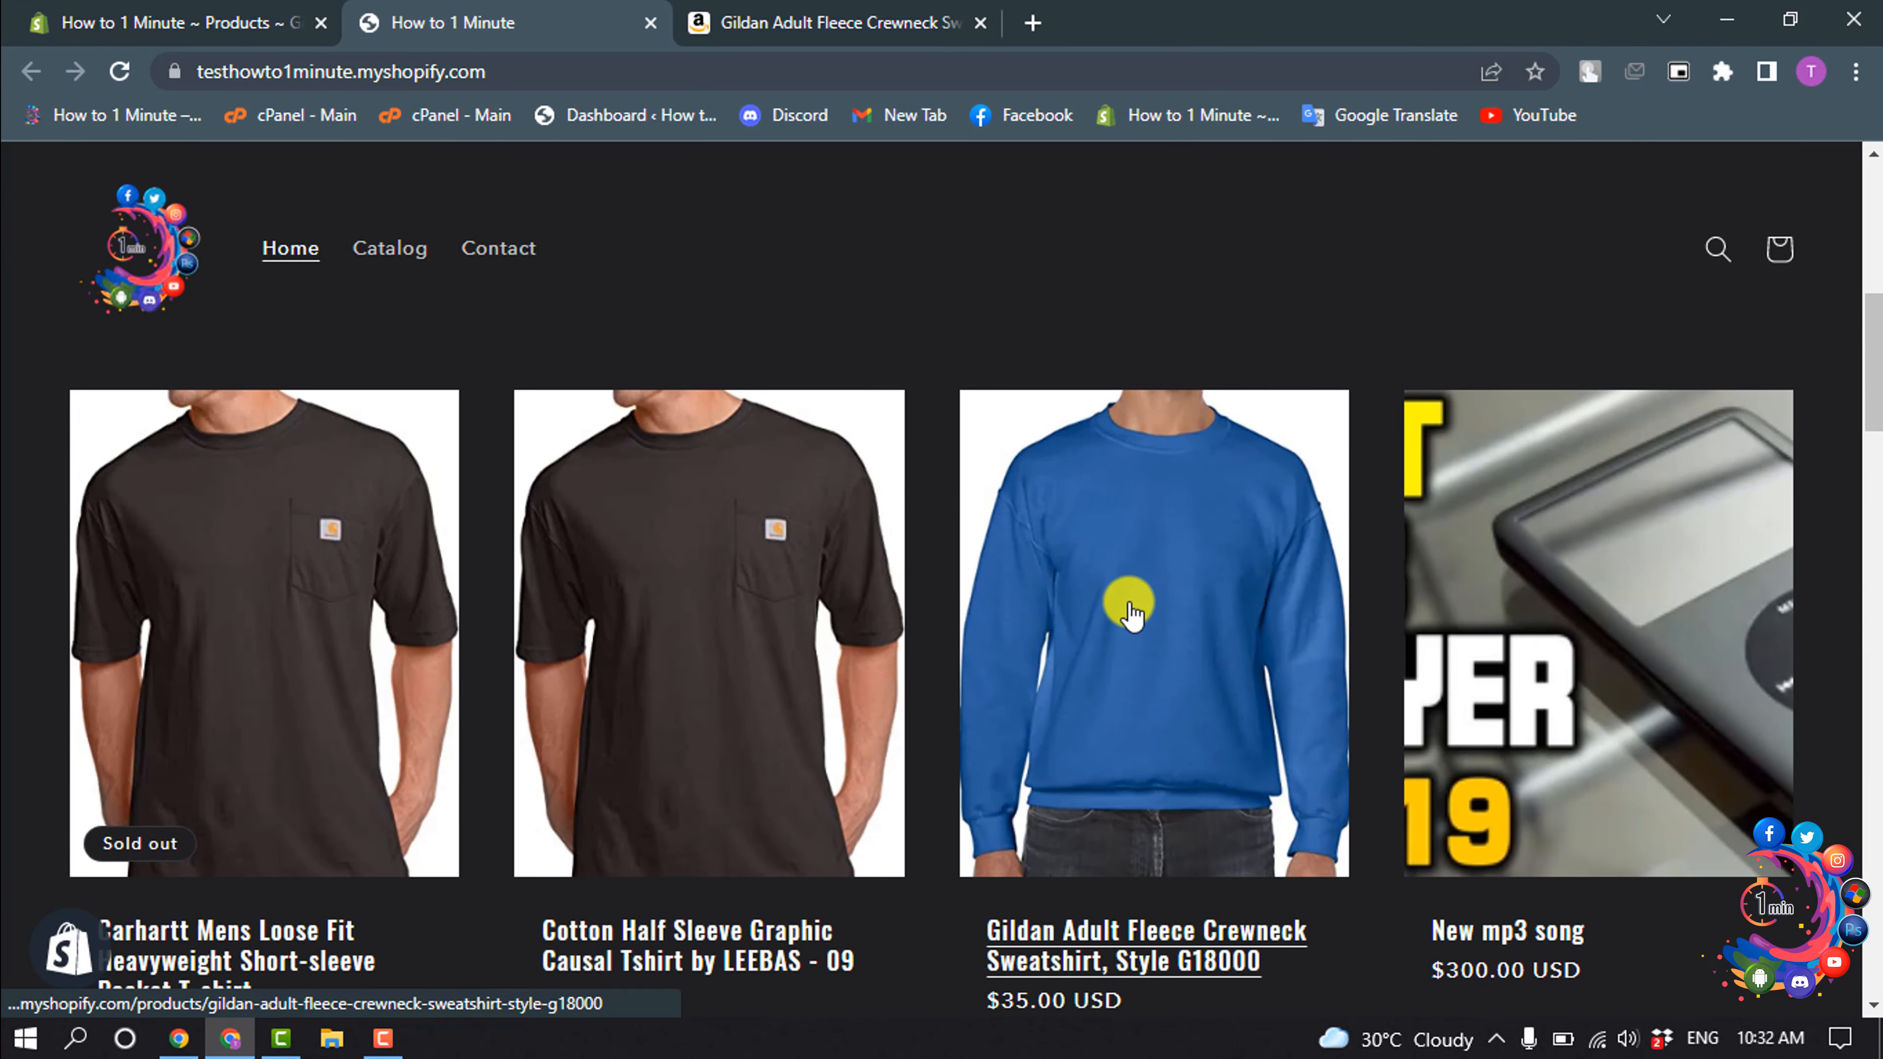
left_click(1131, 615)
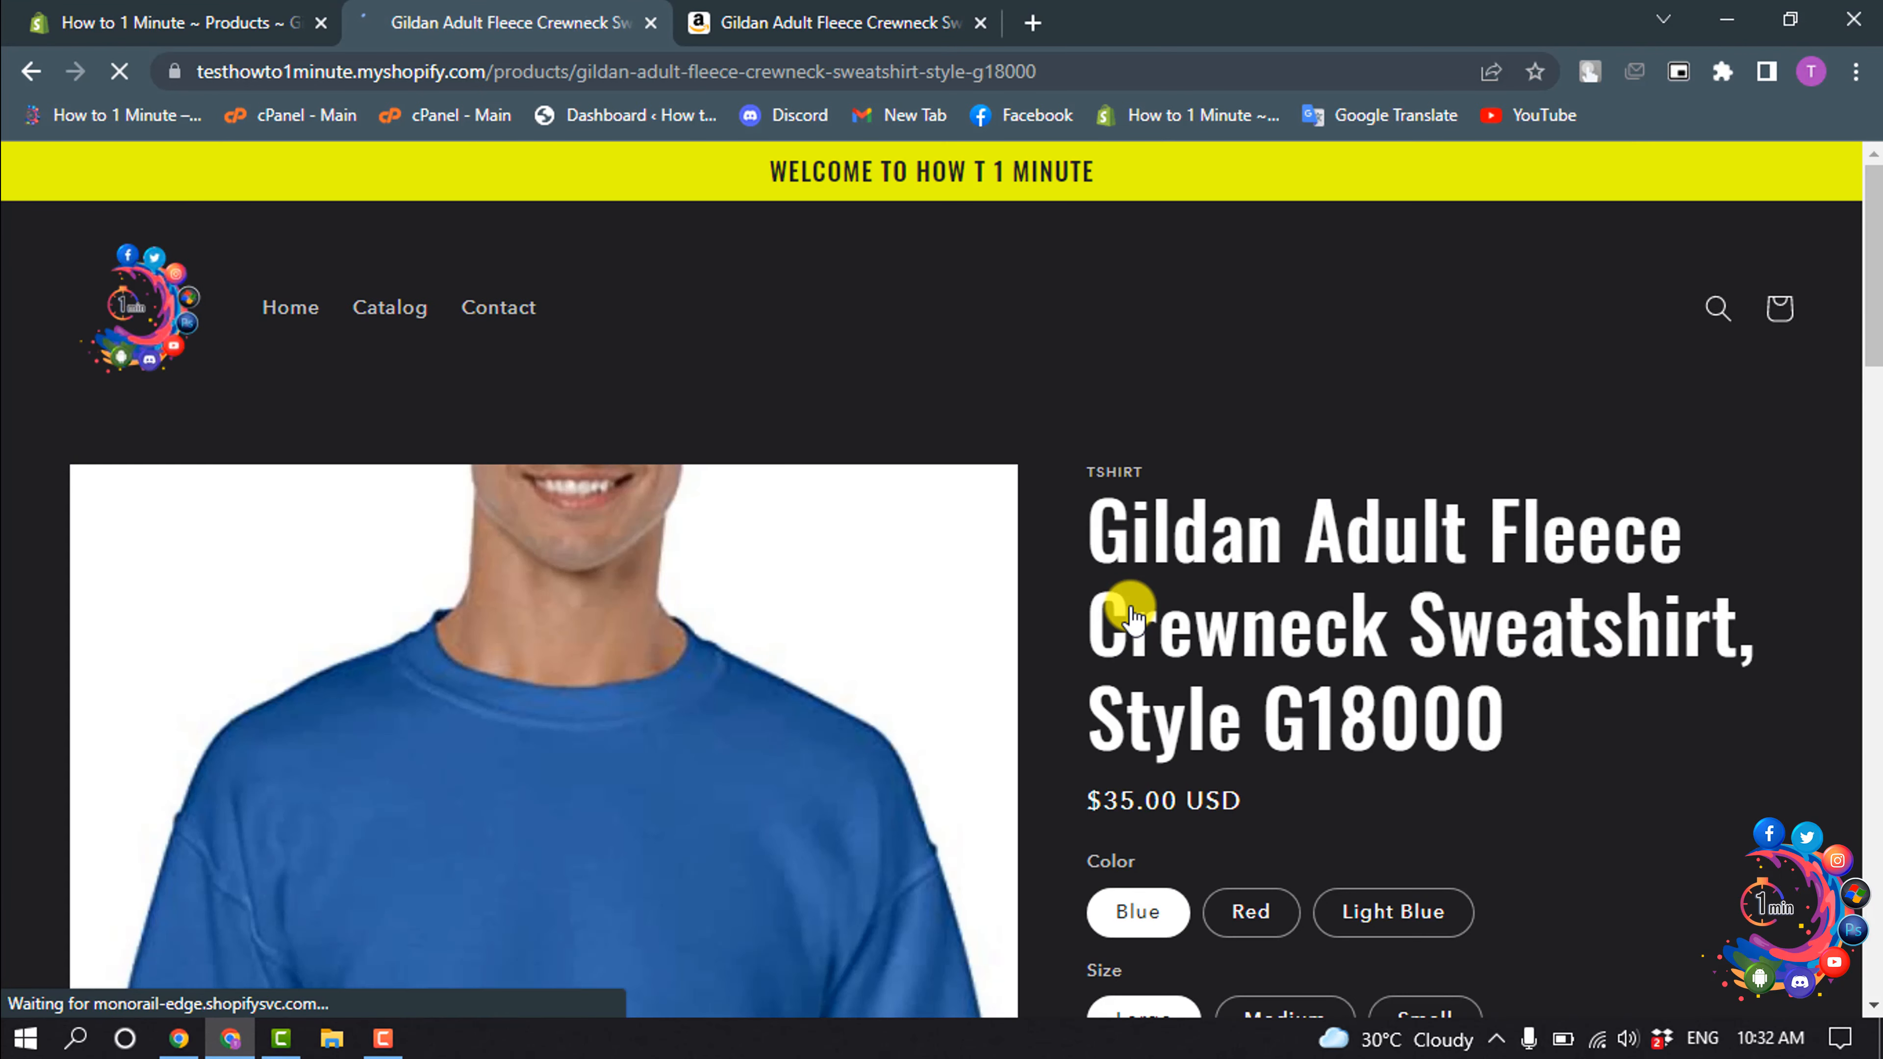
- Examine the sweatshirt's storefront page, including its images, description, collapsible sections, price, and color and size options
scroll(1131, 616, "down", 10)
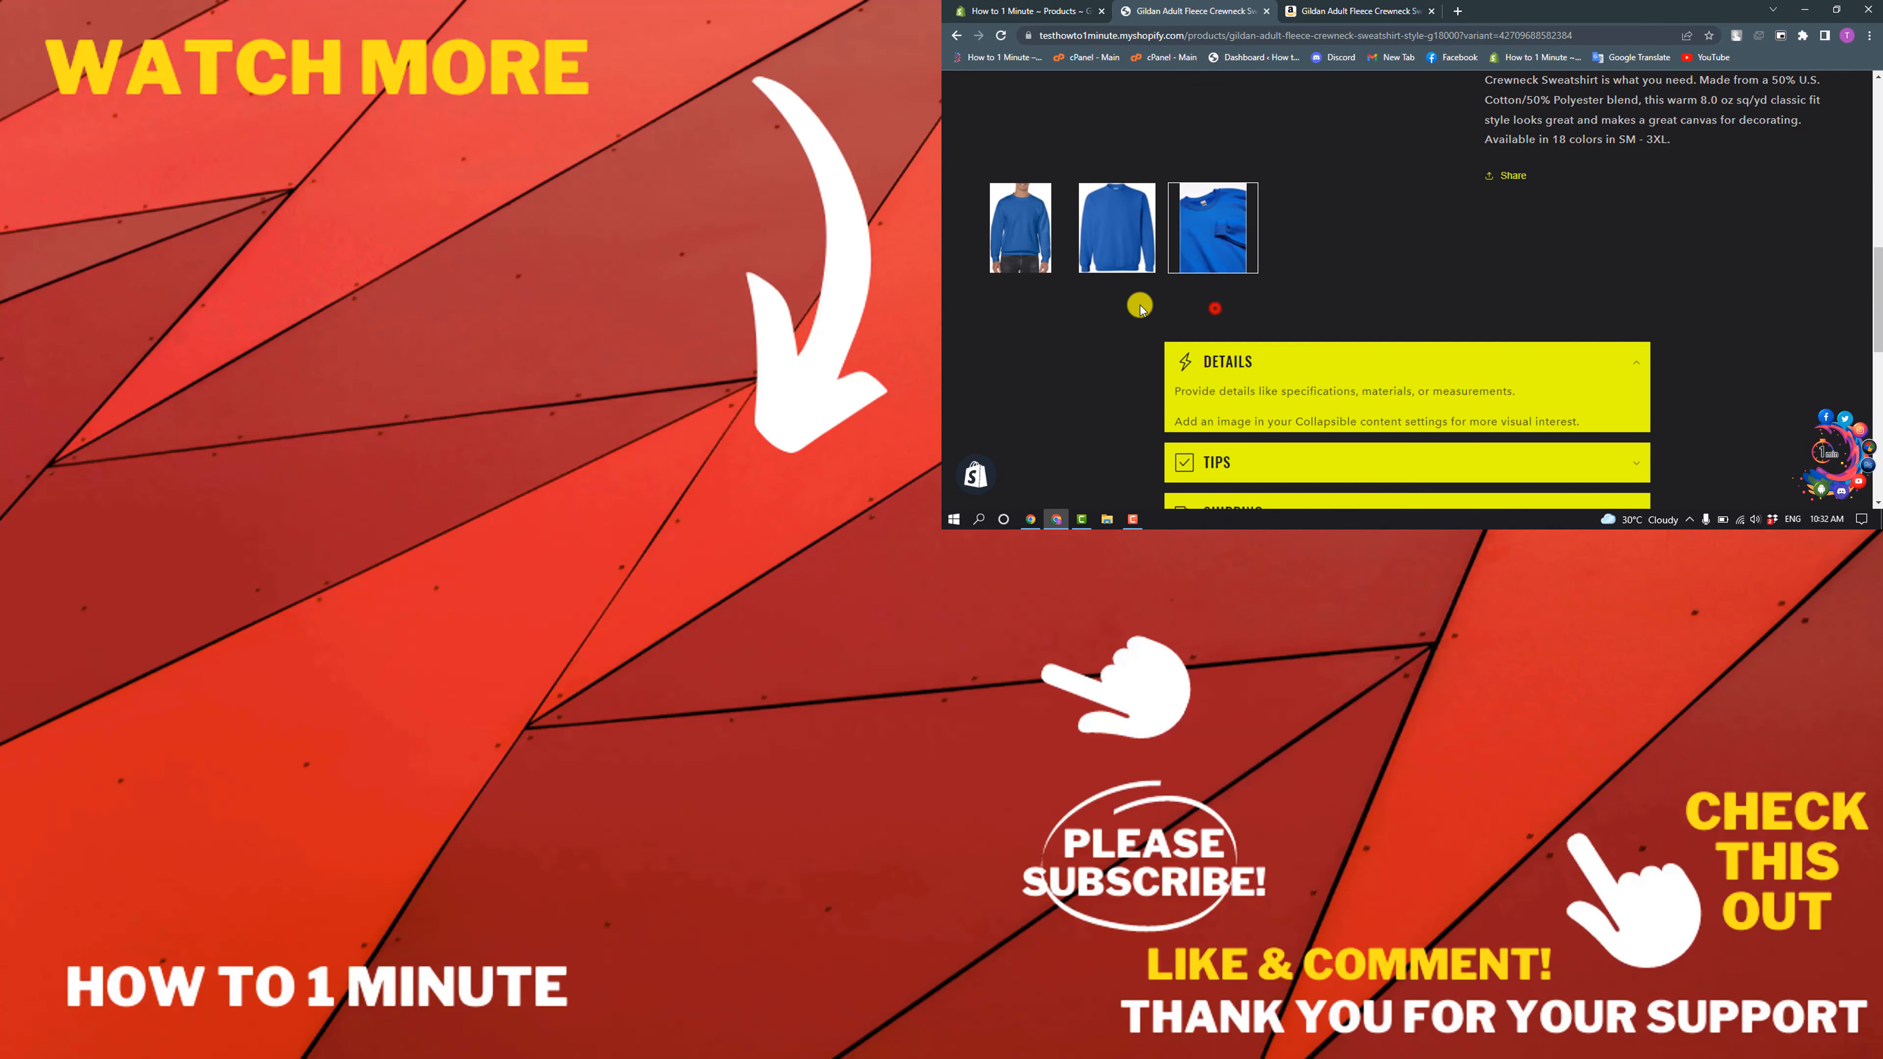
scroll(1208, 312, "up", 6)
scroll(1209, 310, "down", 6)
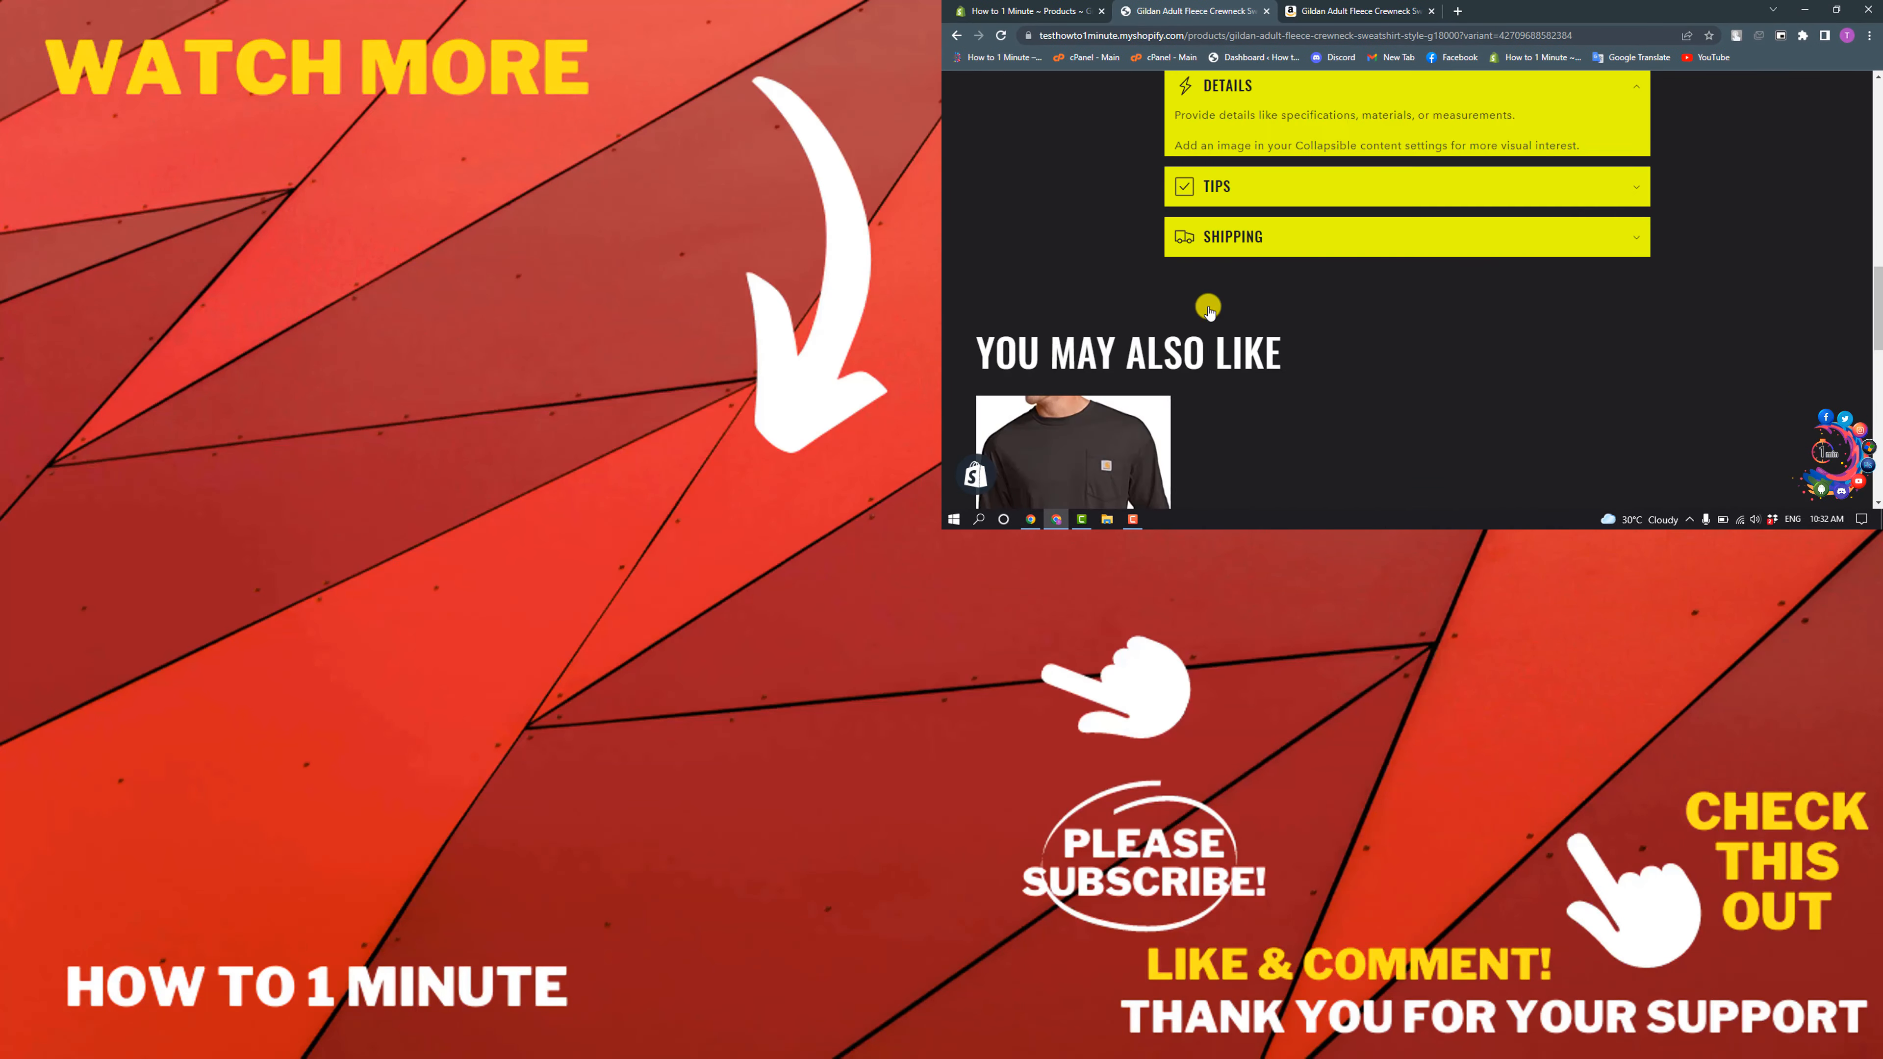
scroll(1210, 309, "up", 1)
scroll(1208, 307, "up", 2)
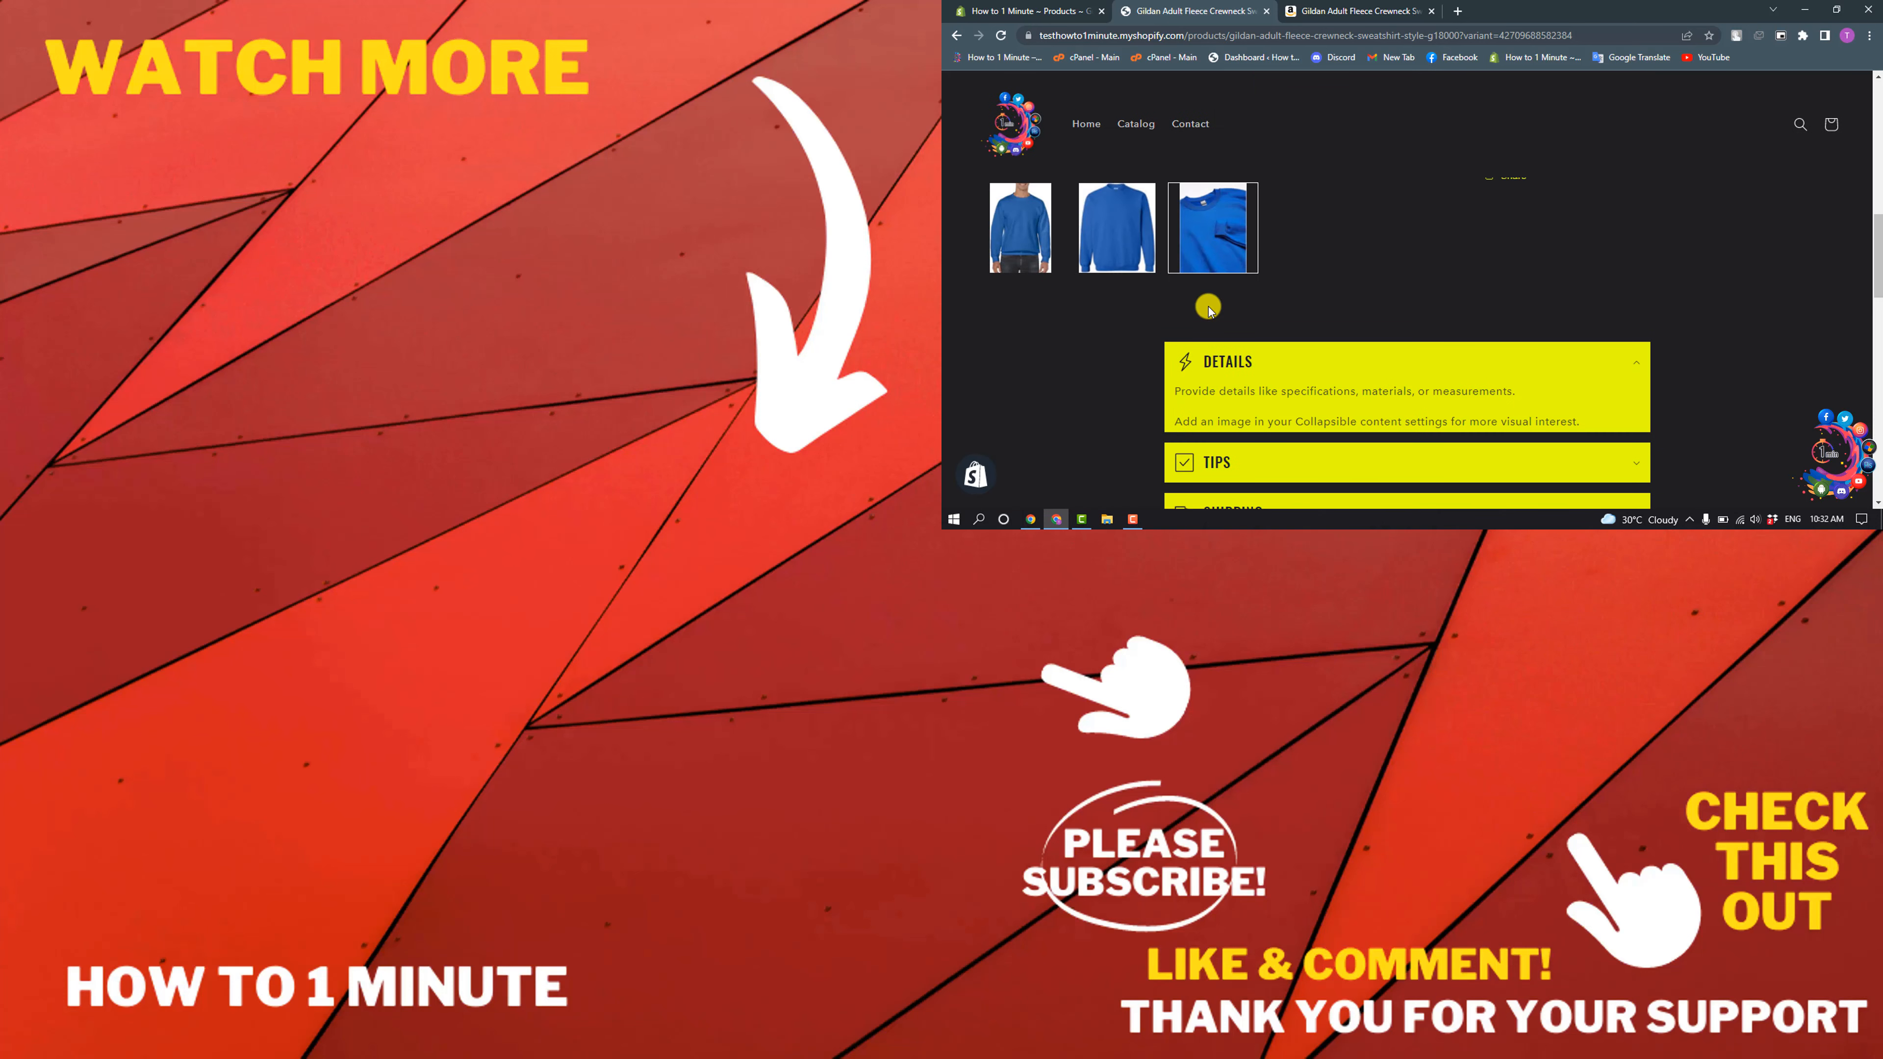
scroll(1208, 307, "down", 1)
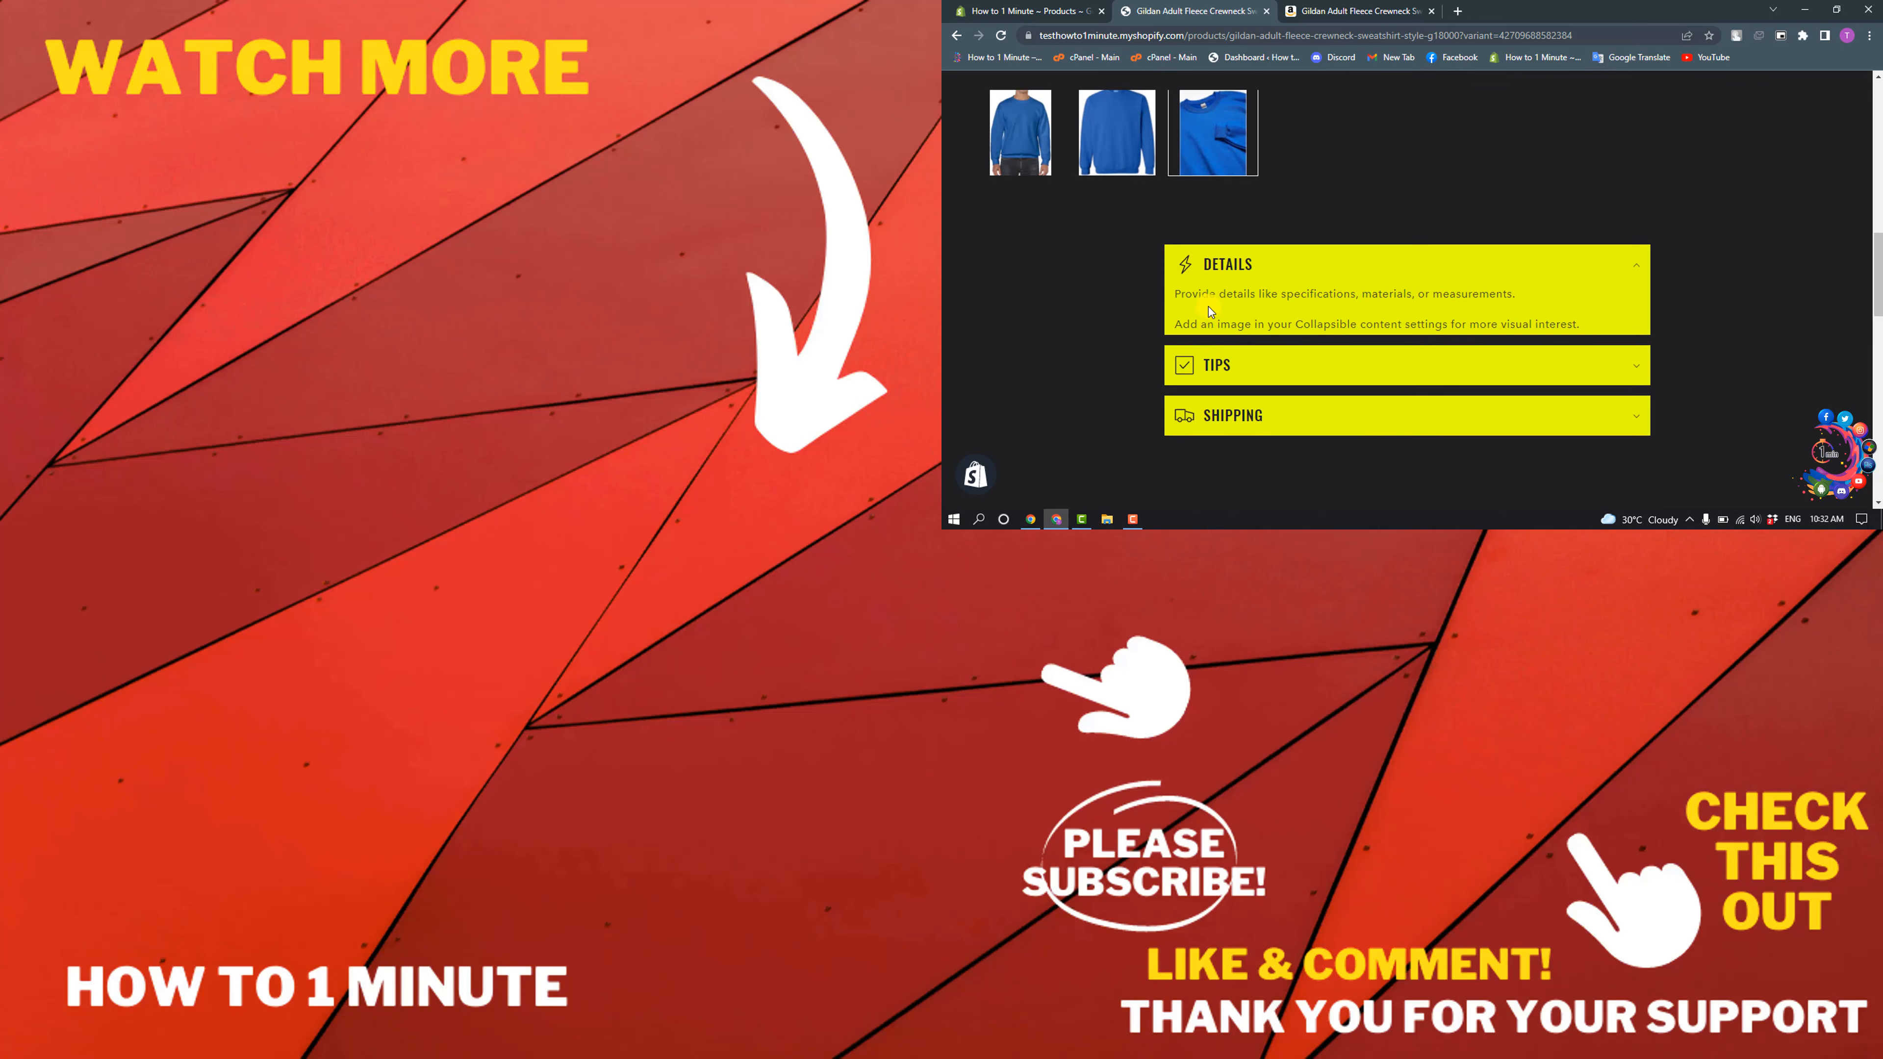
scroll(1208, 307, "up", 5)
scroll(1208, 307, "up", 3)
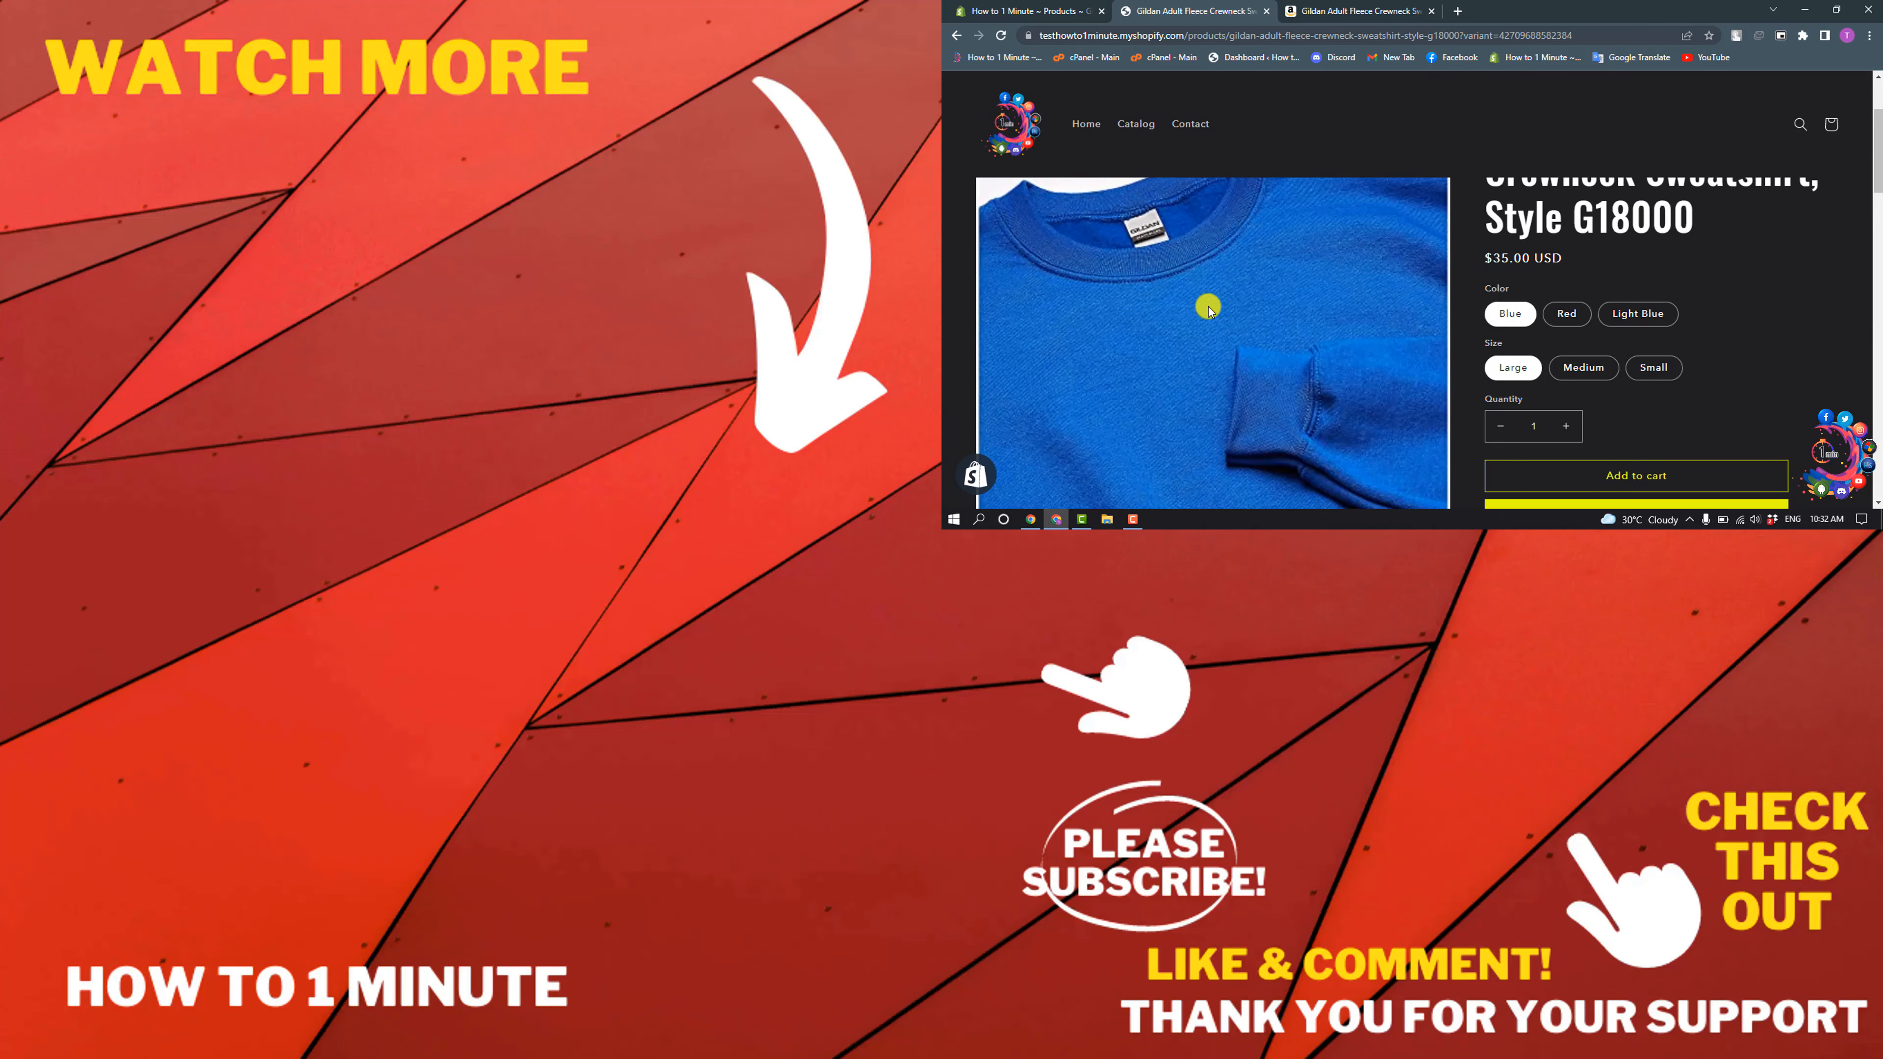
scroll(1208, 306, "up", 1)
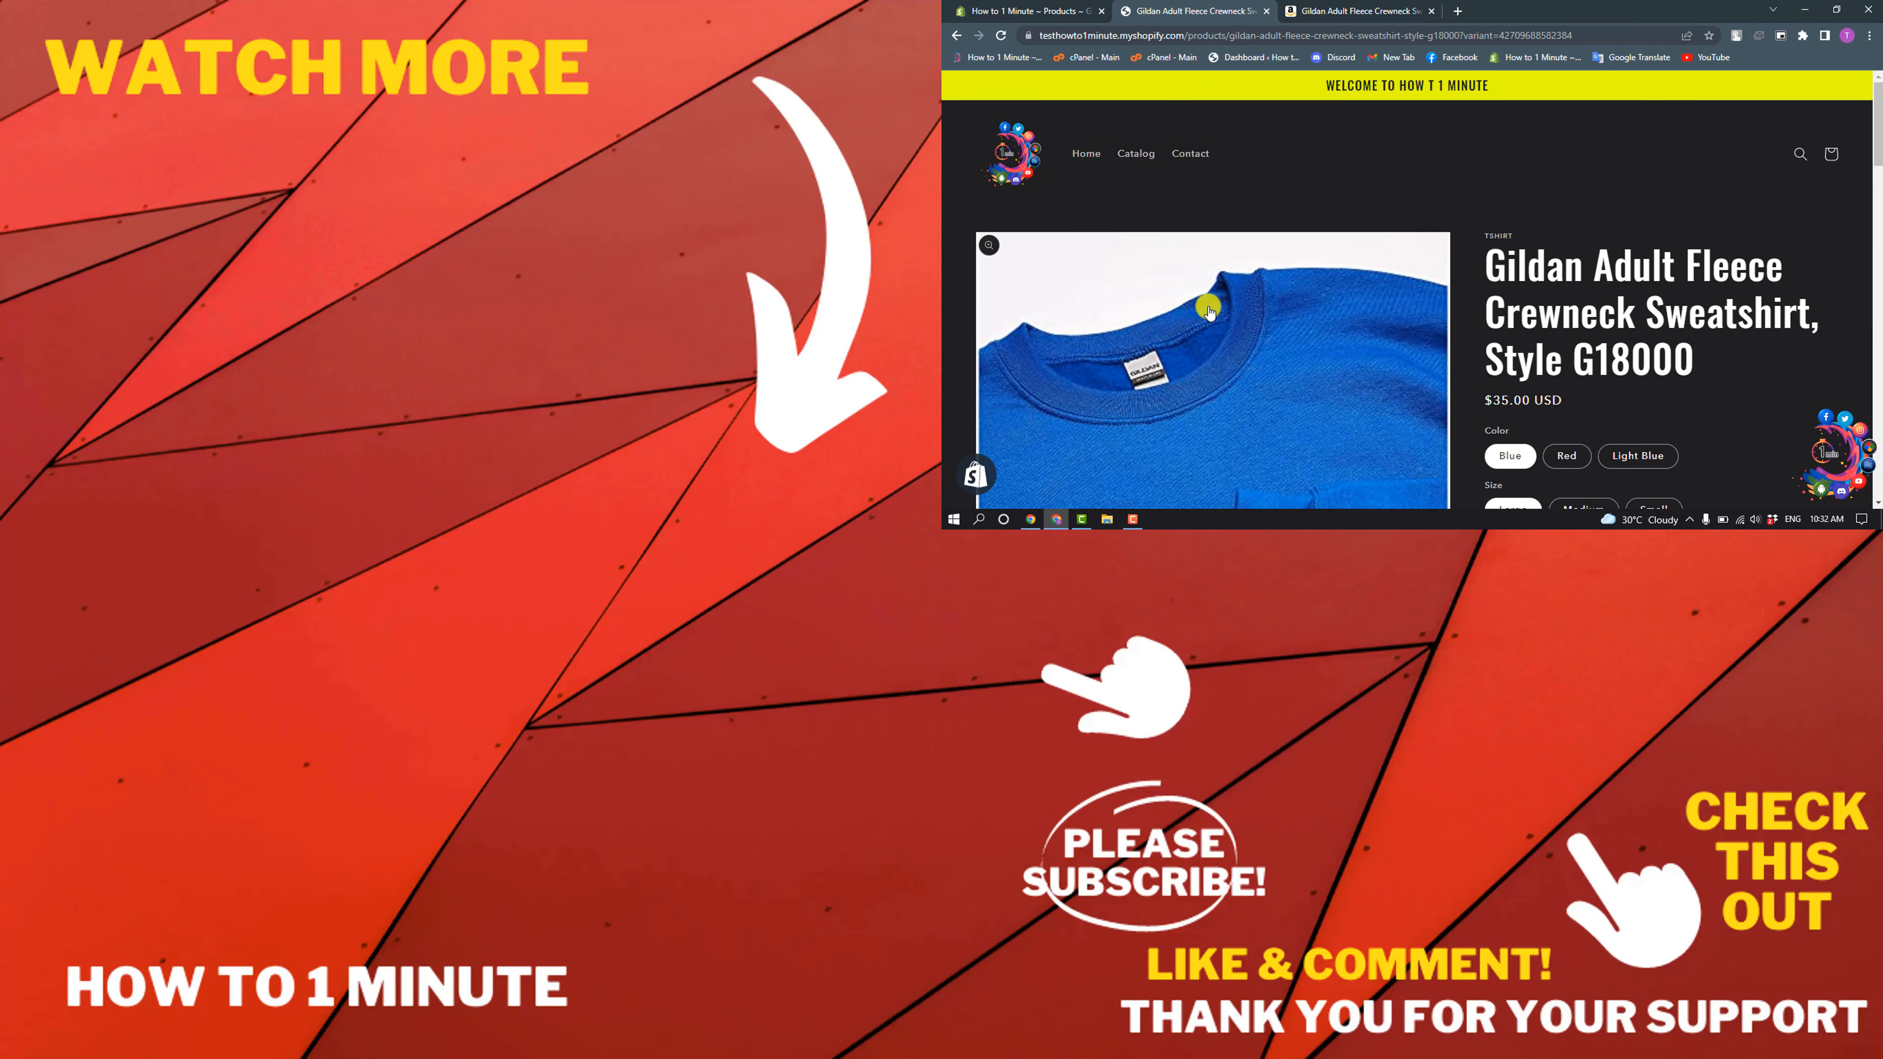